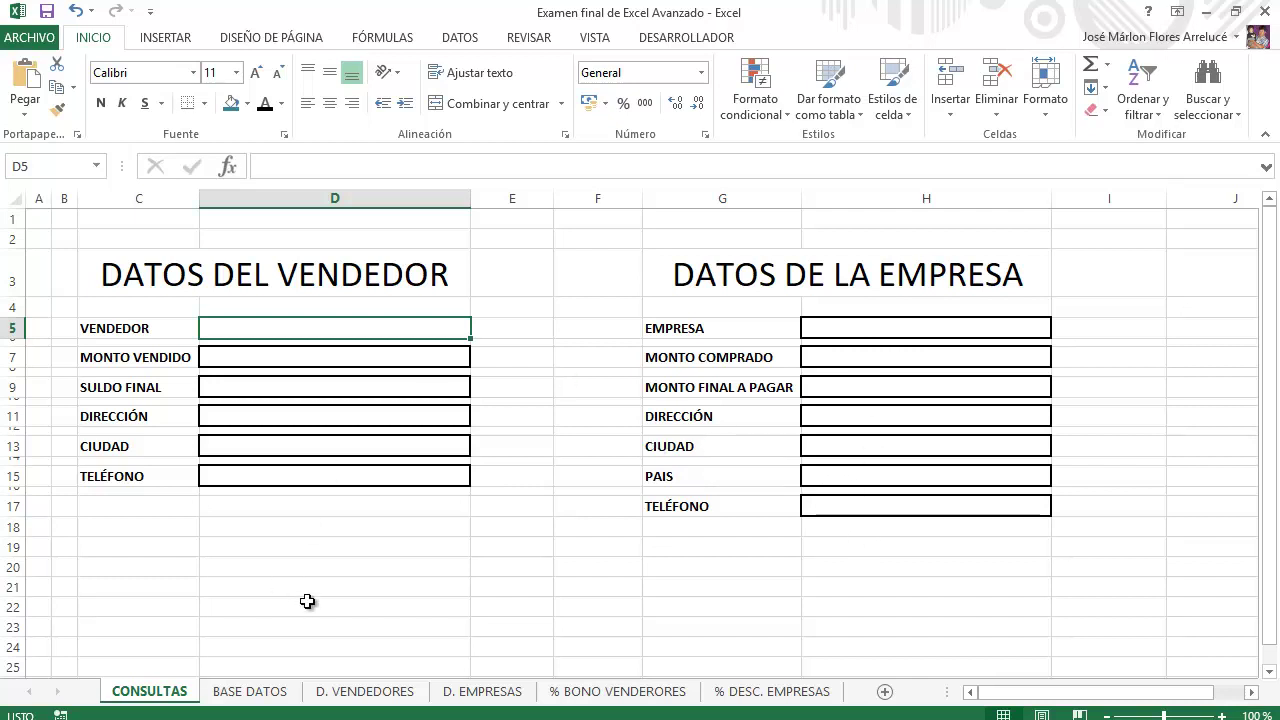
- Examine the BASE DATOS, D. VENDEDORES and D. EMPRESAS sheets for their data and the columns still lacking values
click(272, 695)
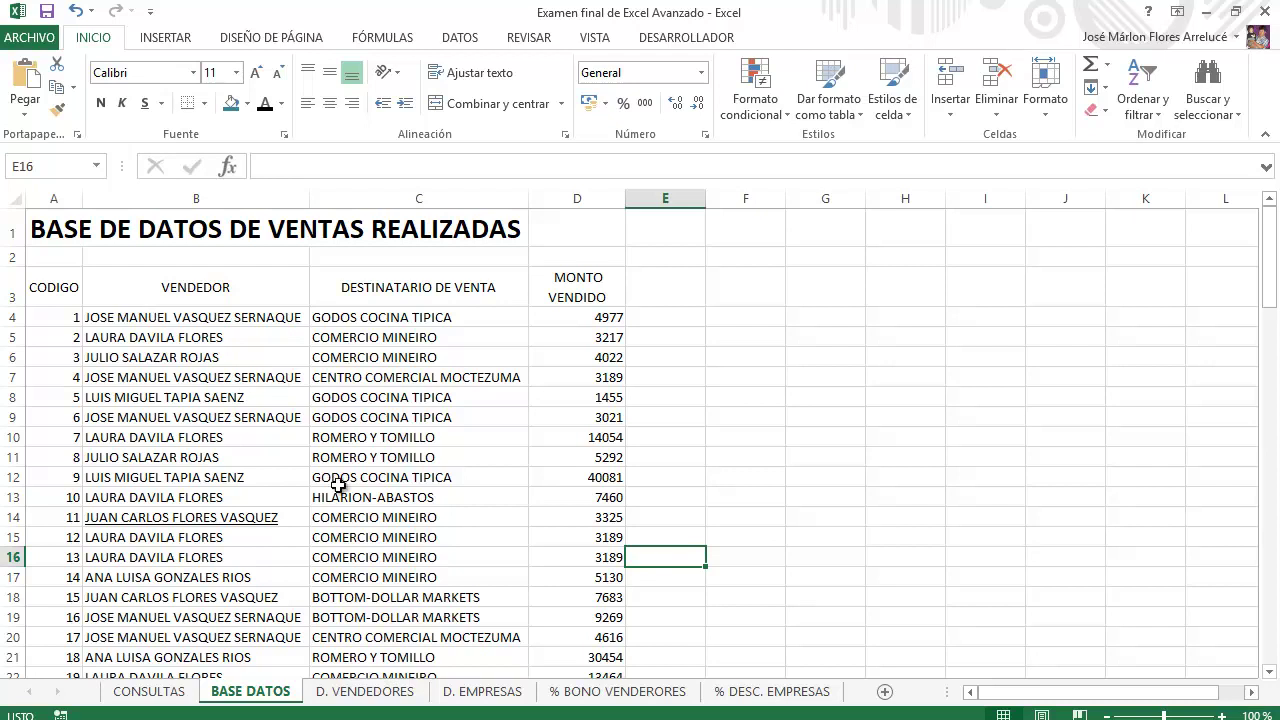
click(366, 691)
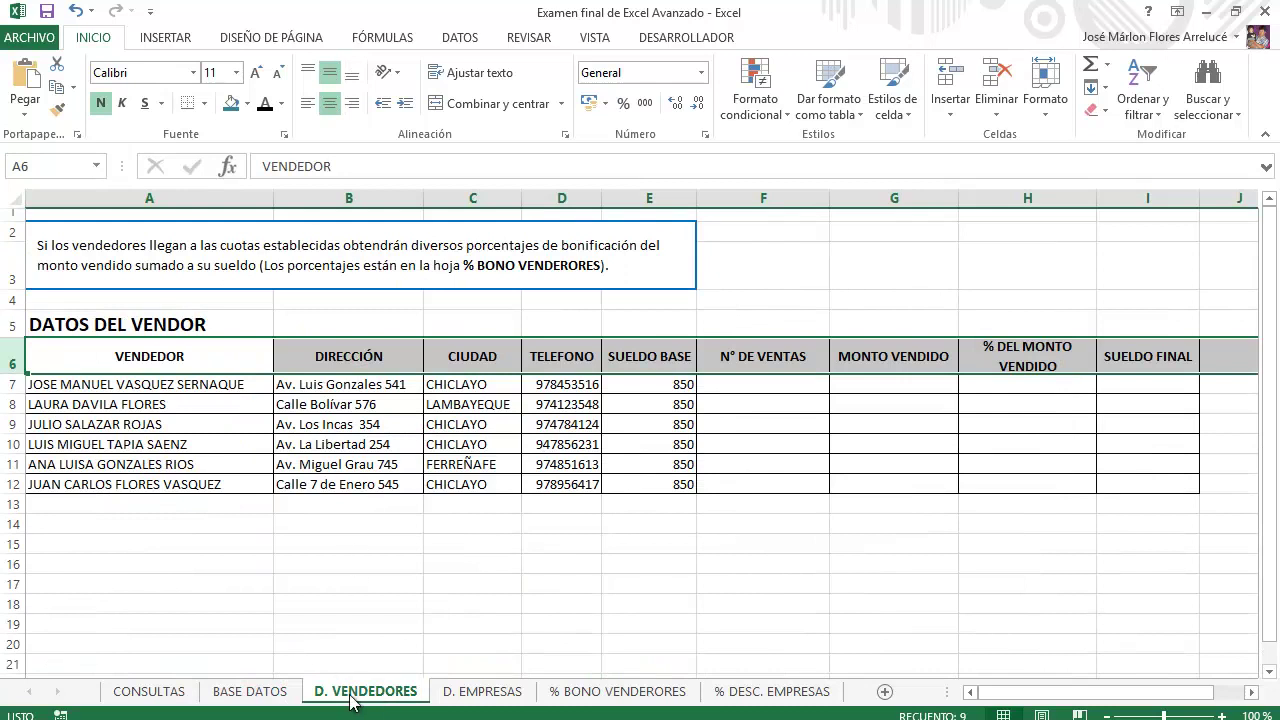
click(244, 430)
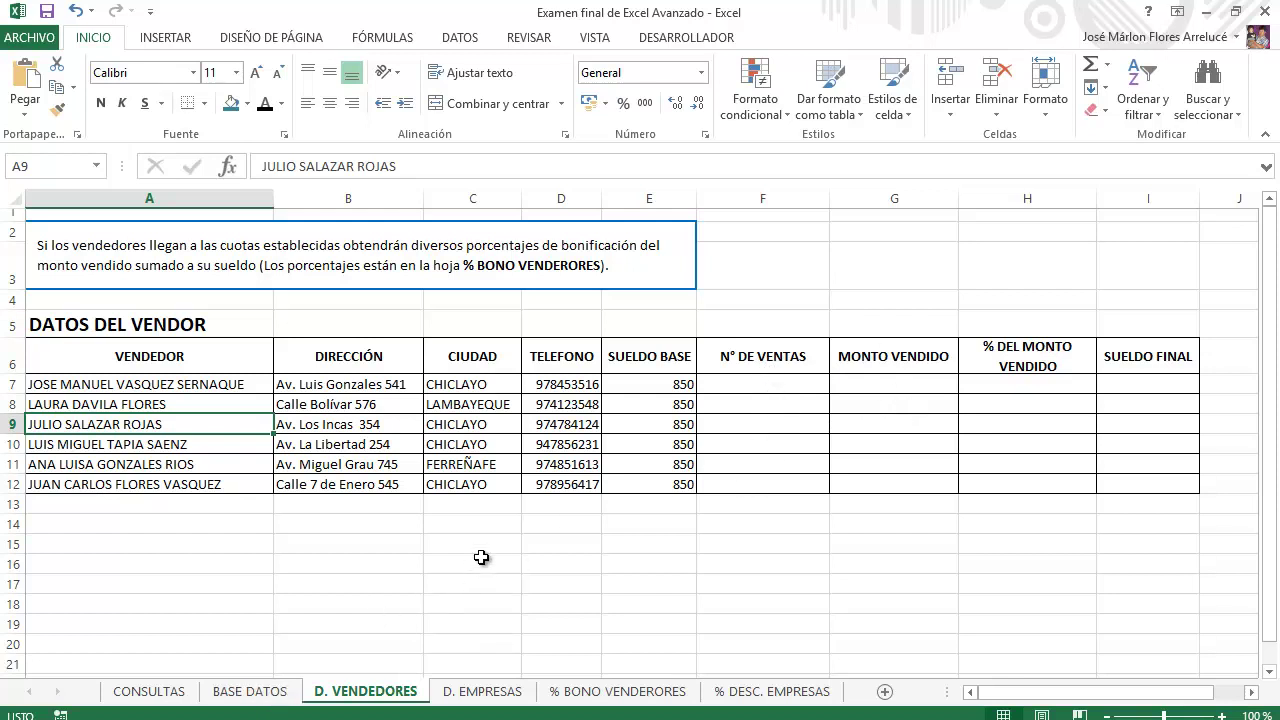
click(499, 698)
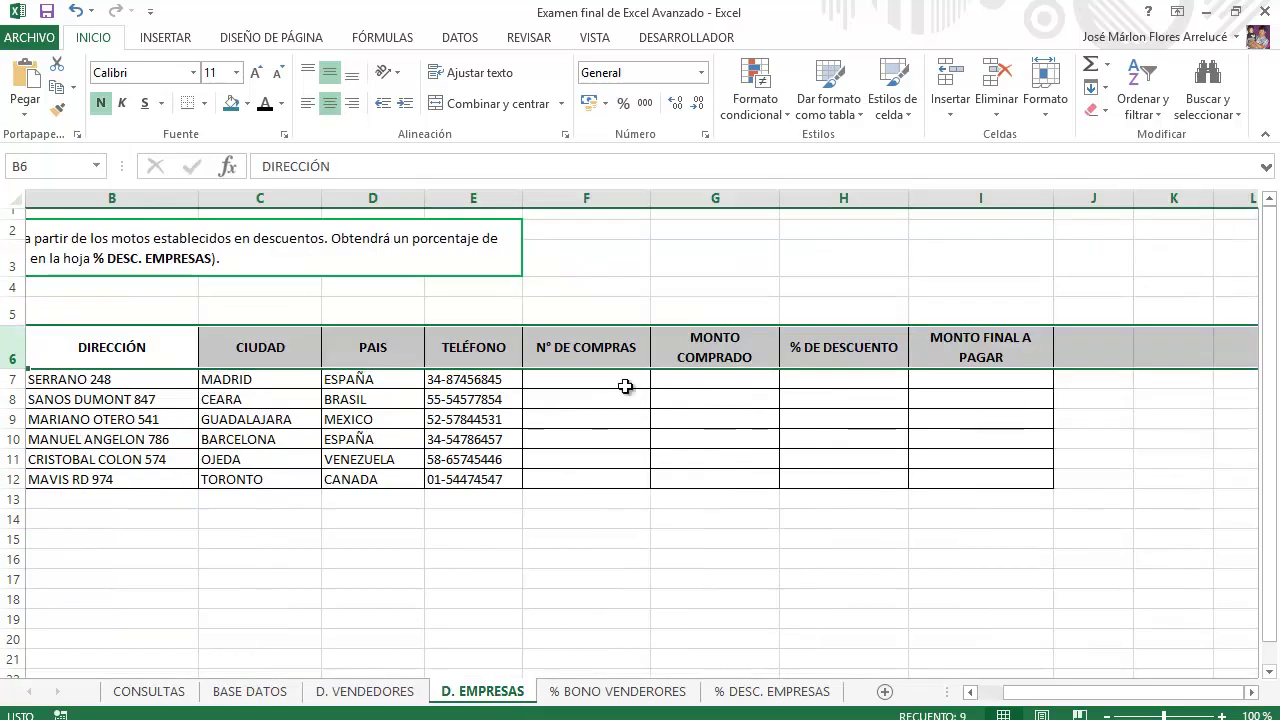
click(544, 398)
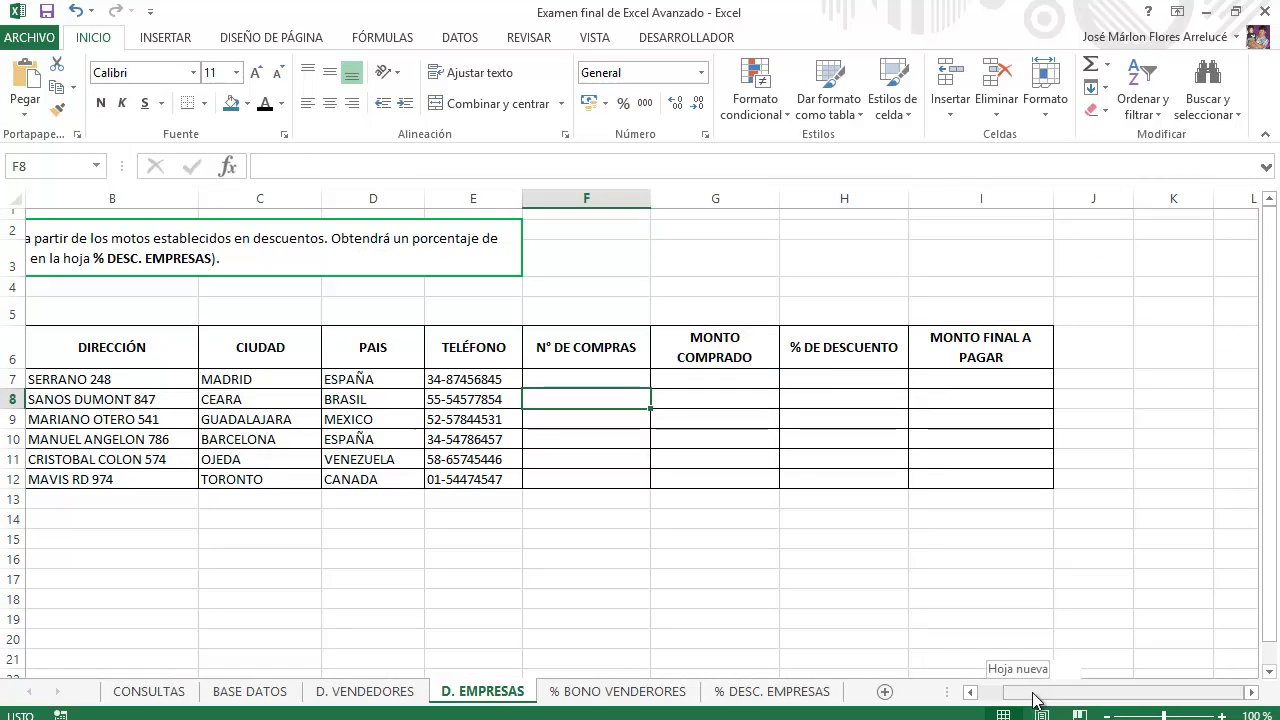
click(970, 692)
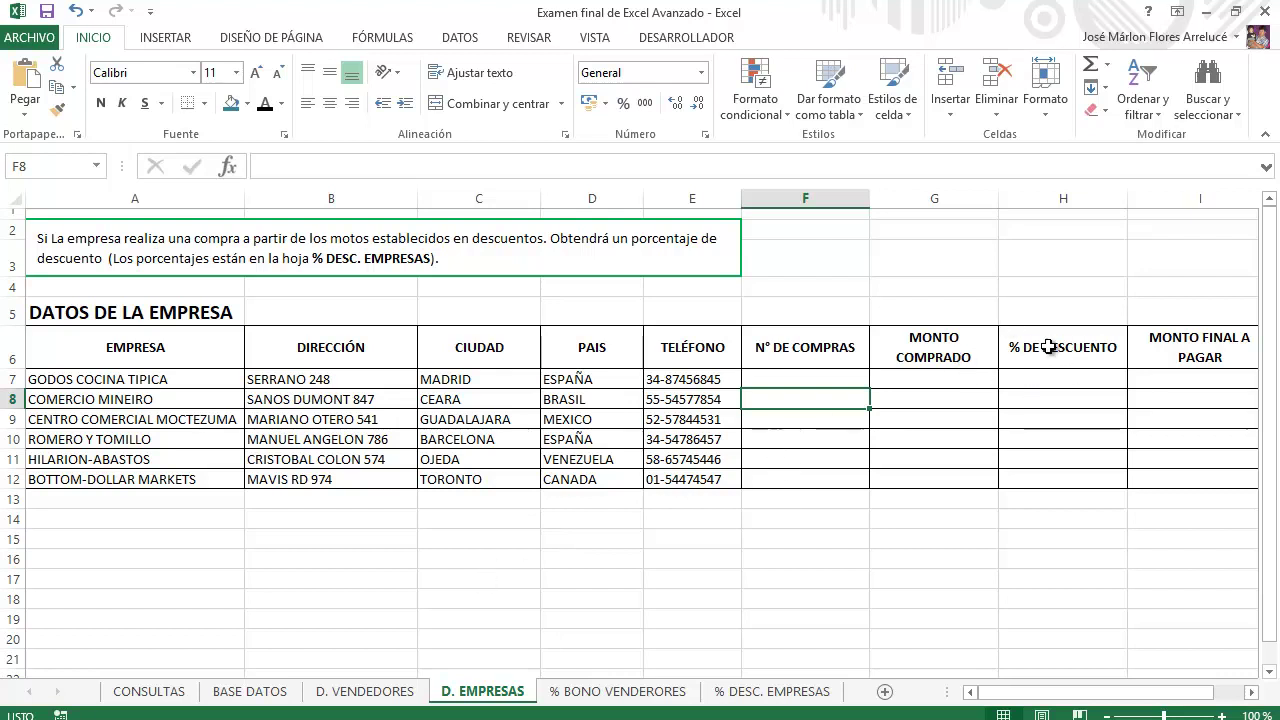
click(390, 697)
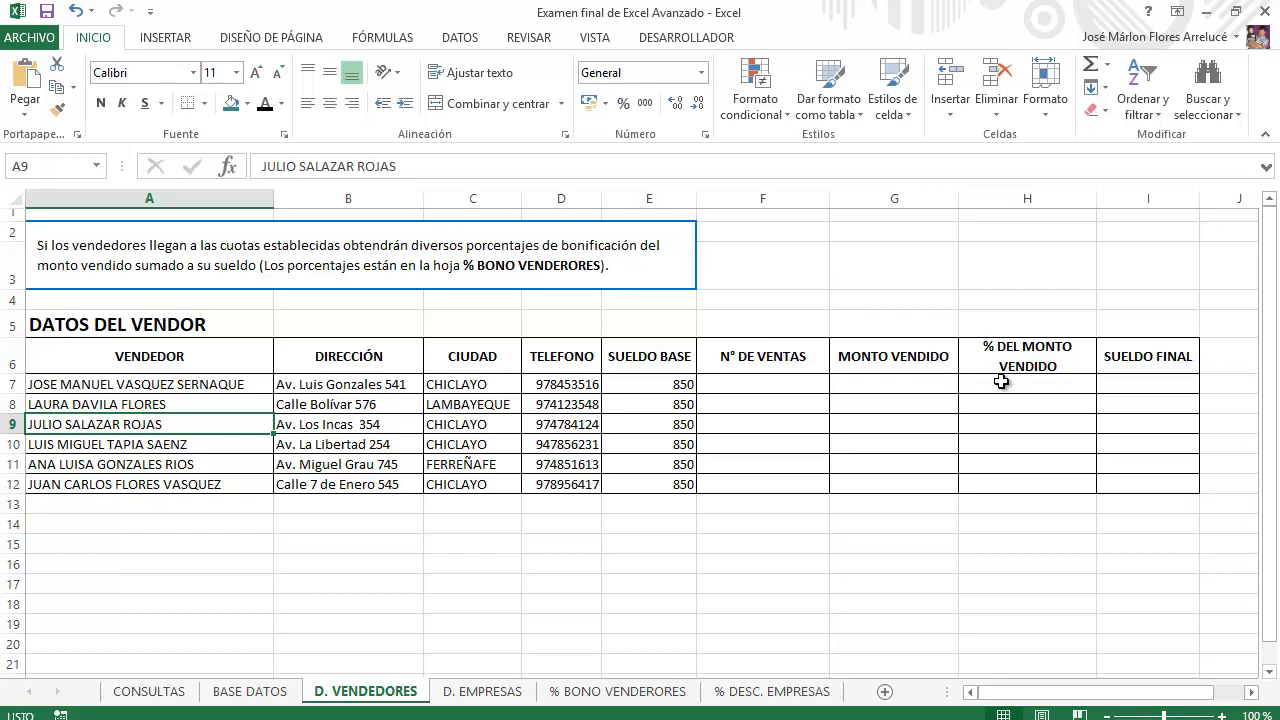
- Examine the amount and percentage brackets on the % BONO VENDERORES and % DESC. EMPRESAS sheets, then return to CONSULTAS
click(660, 691)
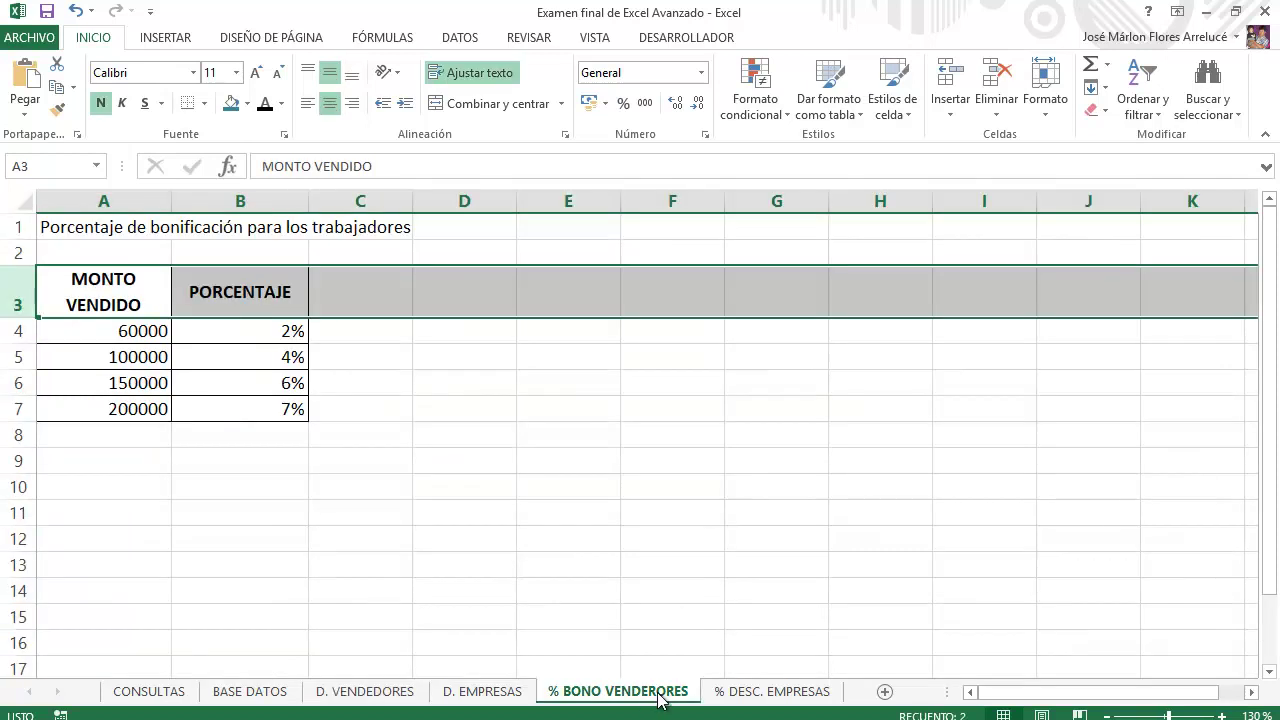
click(193, 338)
scroll(195, 335, up, 2)
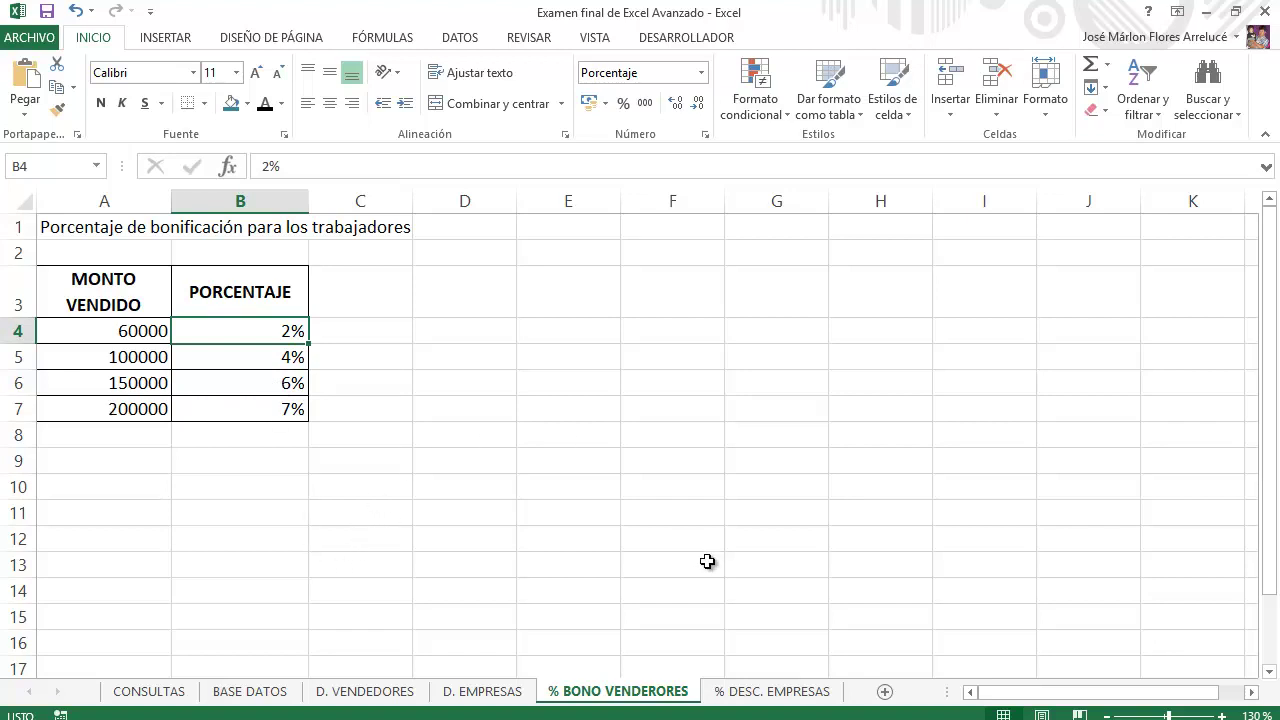
click(757, 692)
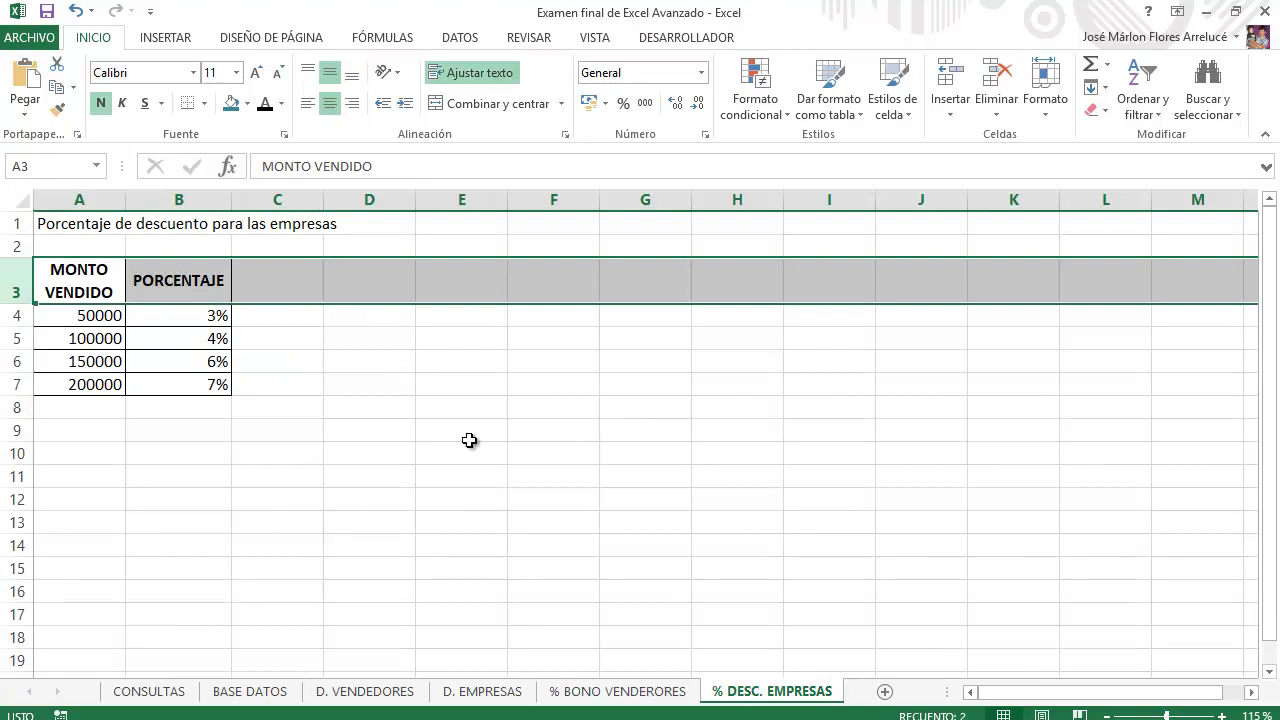
click(178, 336)
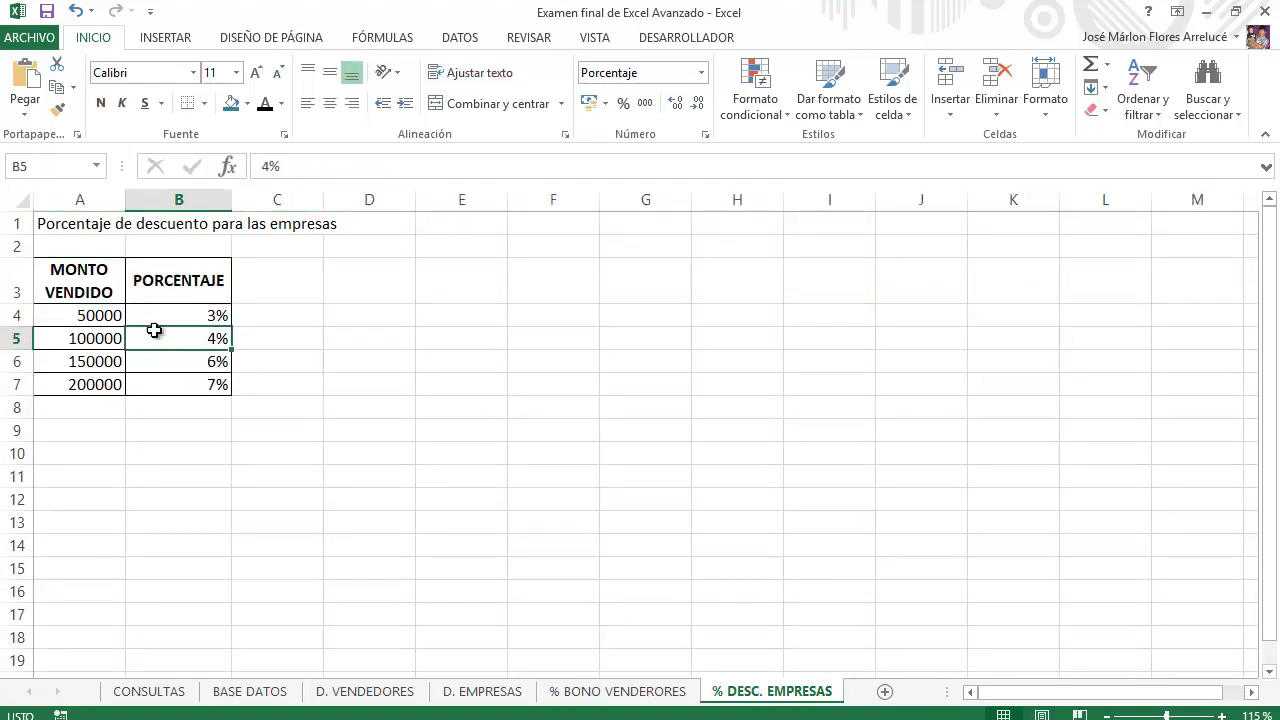
click(108, 318)
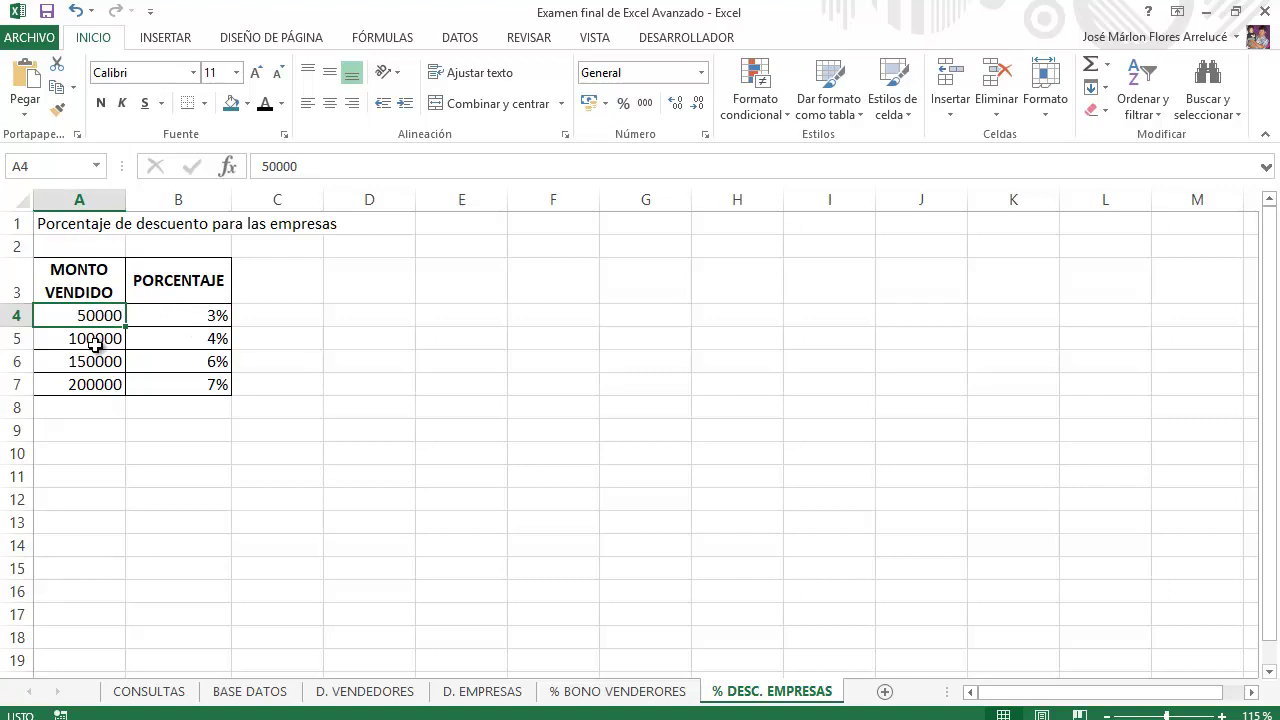
click(214, 339)
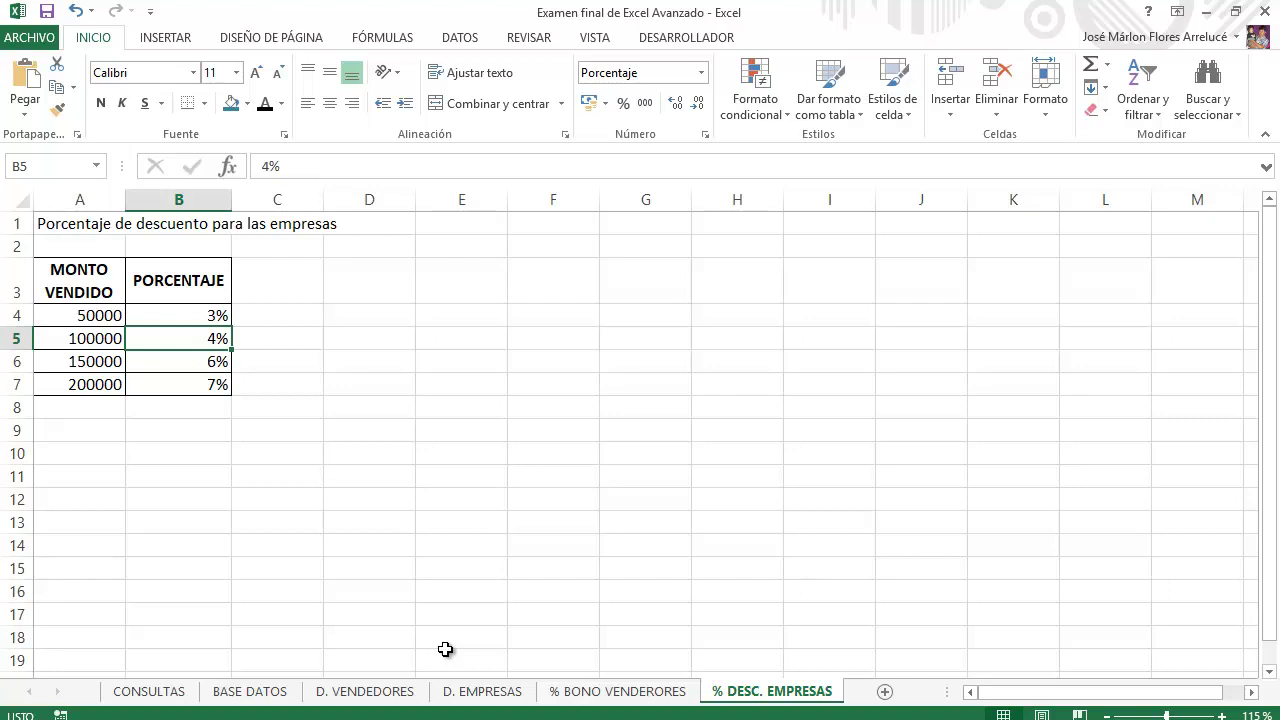
click(178, 698)
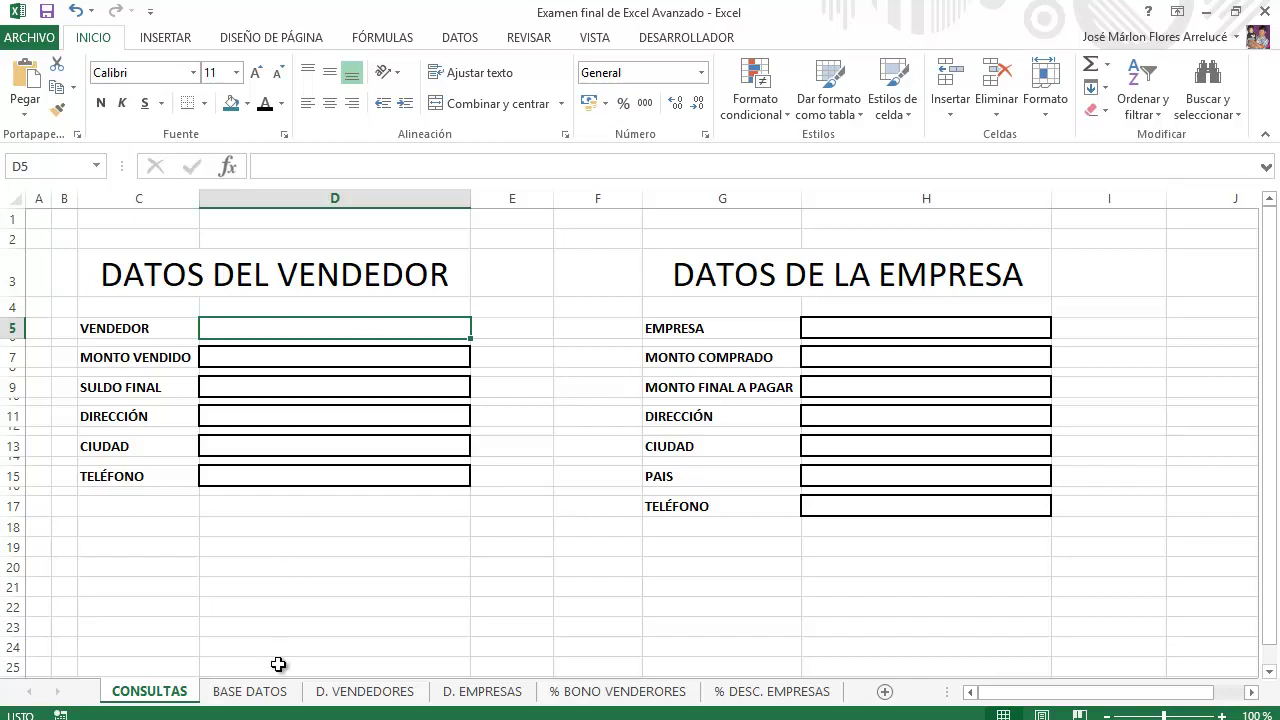
- Format the sales data A3:D103 on the BASE DATOS sheet as a table with headers, using a black medium style
click(270, 693)
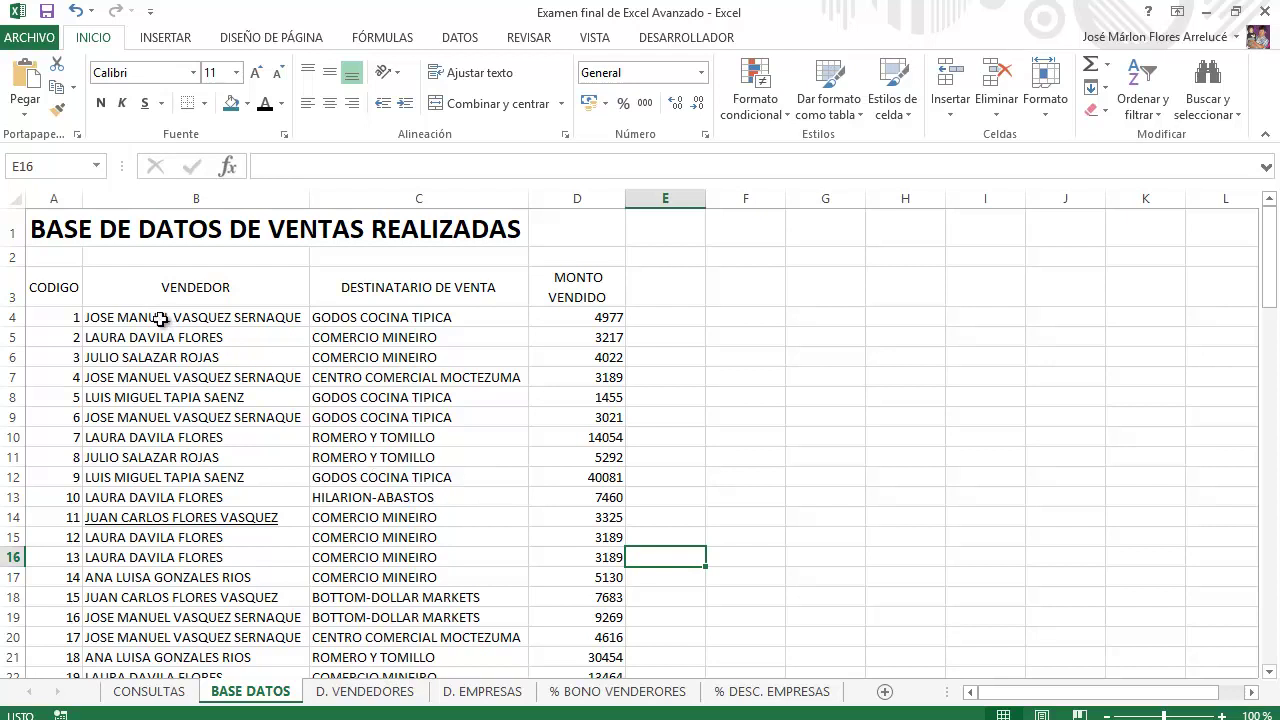
scroll(488, 444, down, 2)
scroll(490, 444, down, 8)
scroll(492, 445, up, 10)
click(71, 297)
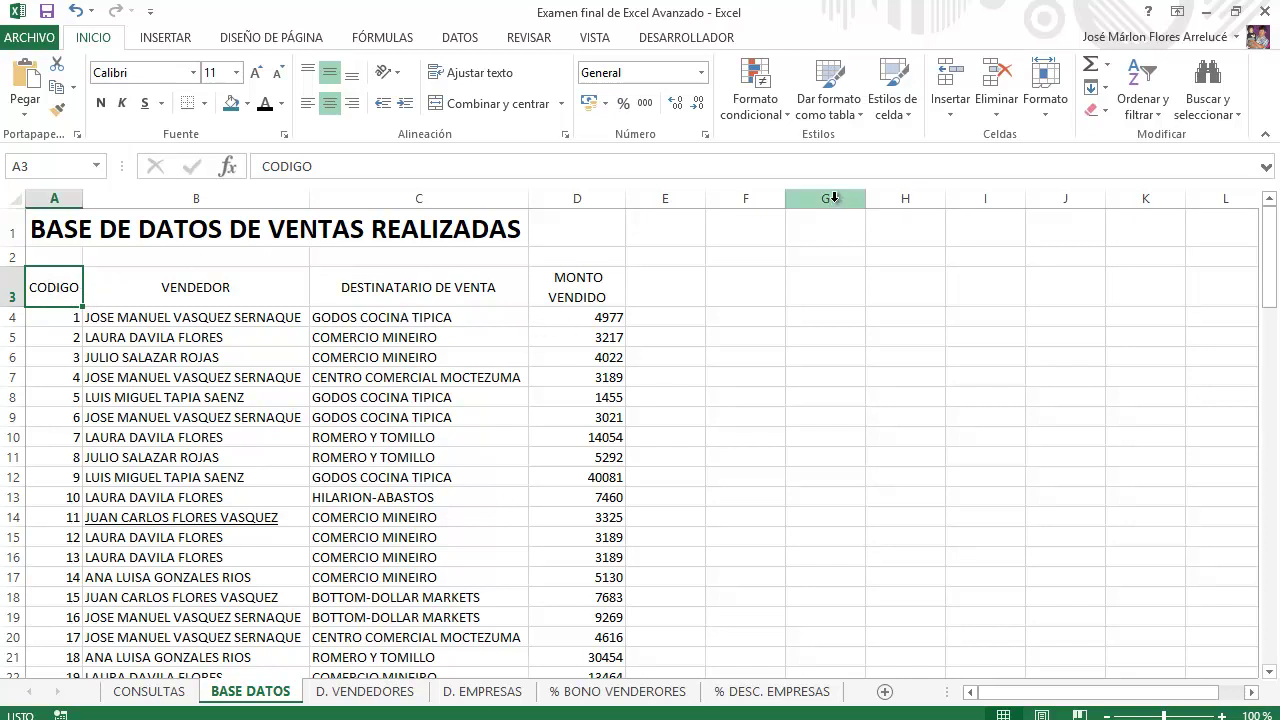
click(855, 118)
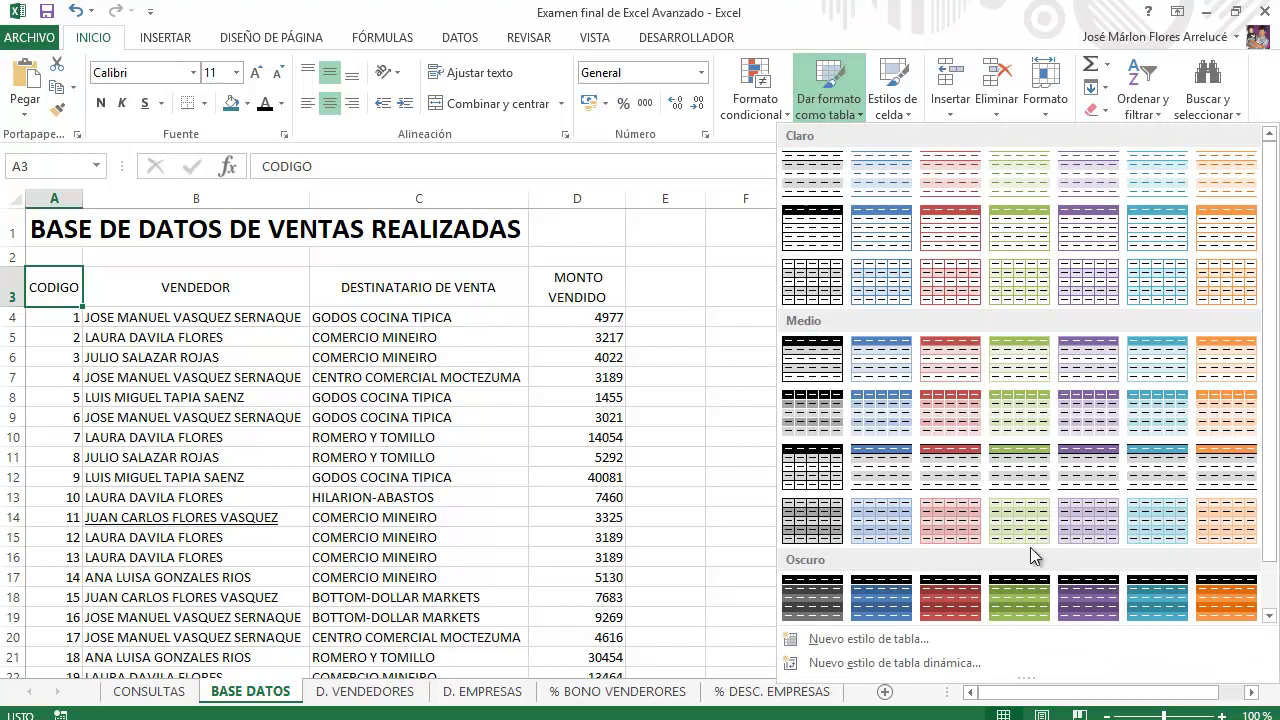
click(828, 370)
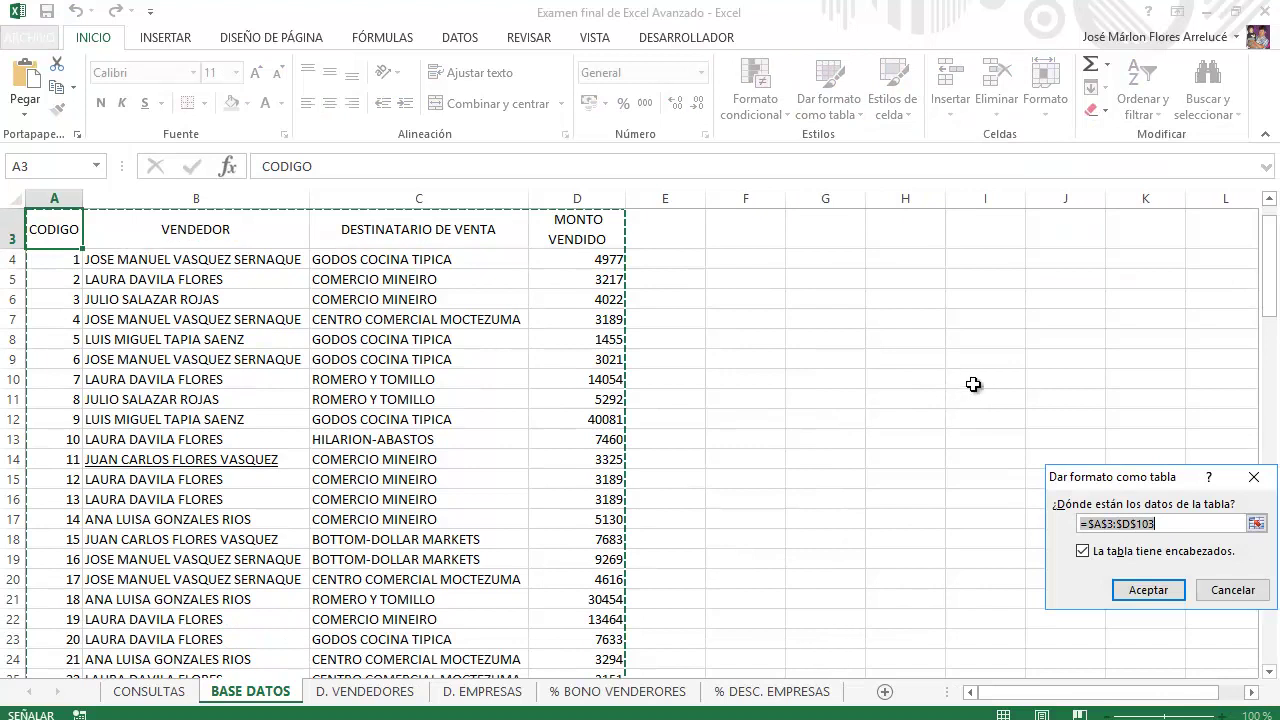
scroll(772, 396, up, 1)
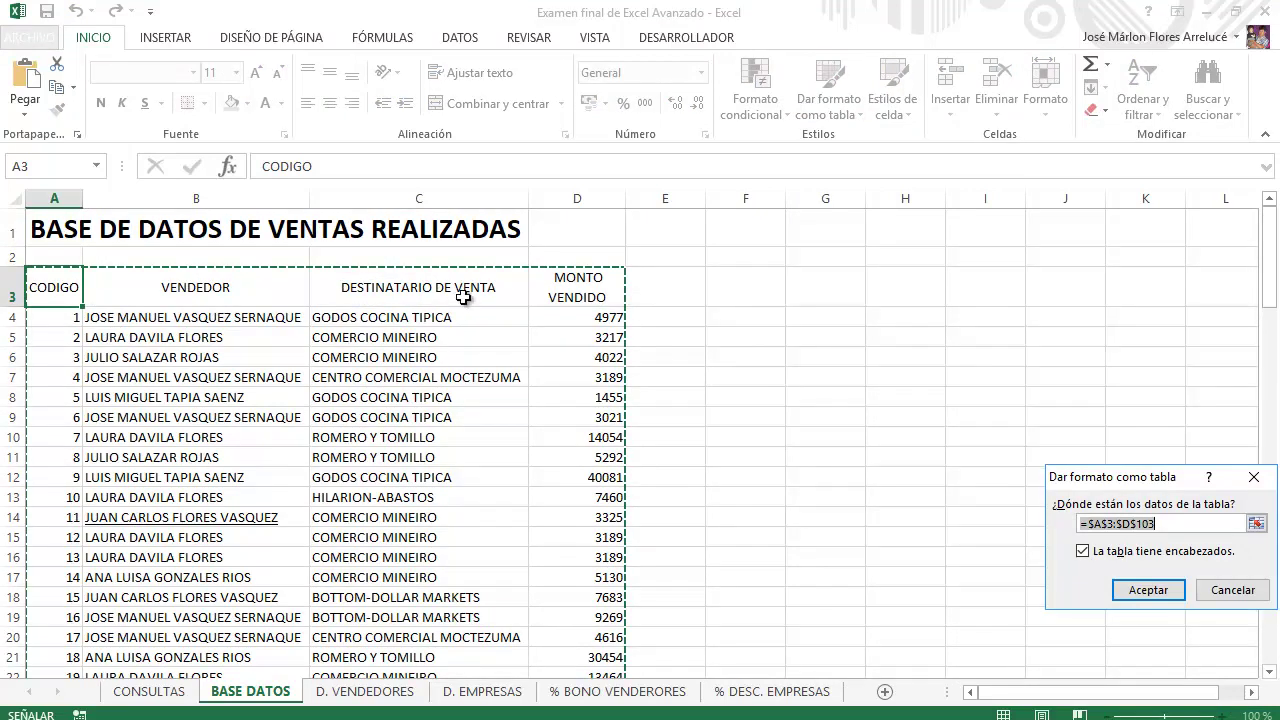
scroll(620, 355, down, 4)
scroll(635, 365, down, 20)
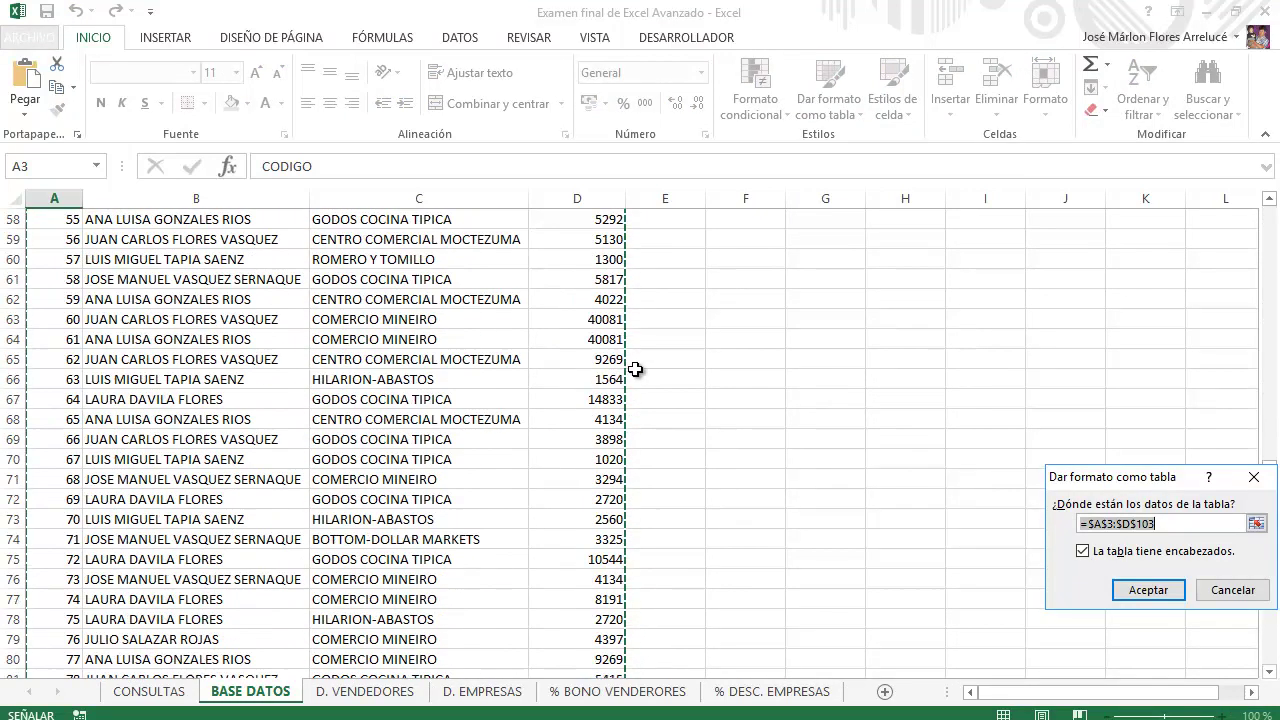
scroll(635, 370, up, 20)
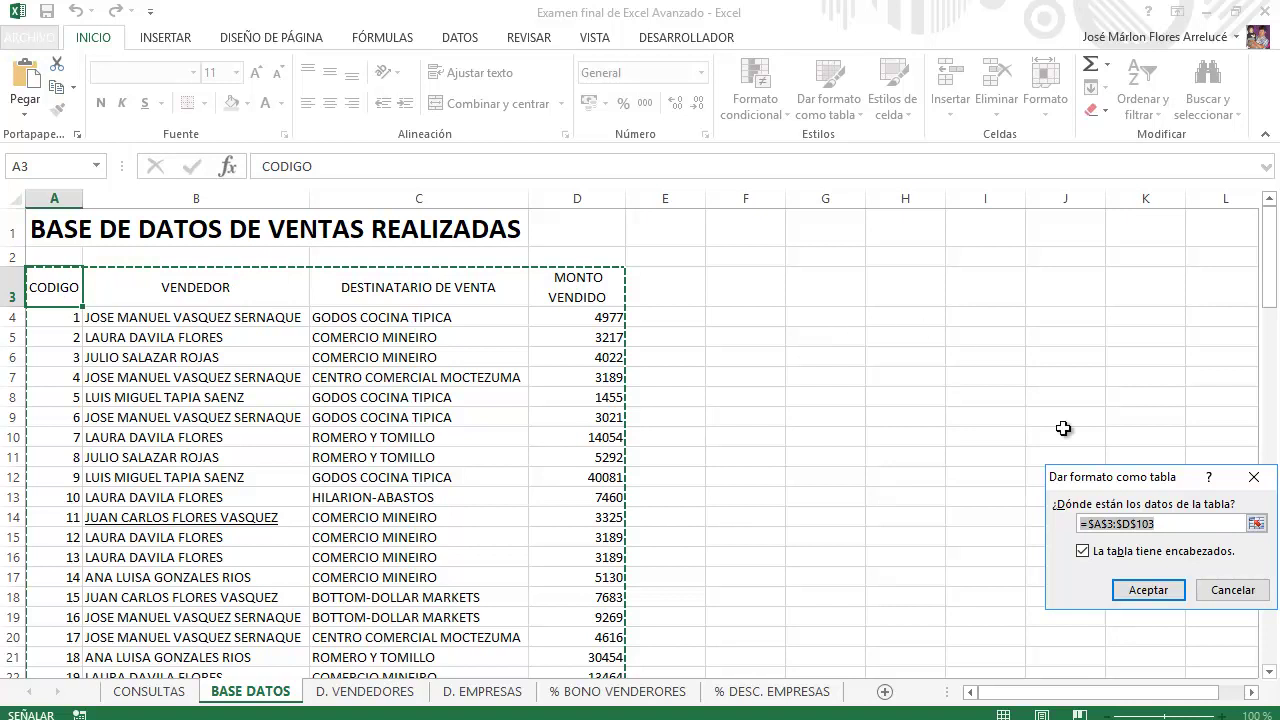
click(1146, 590)
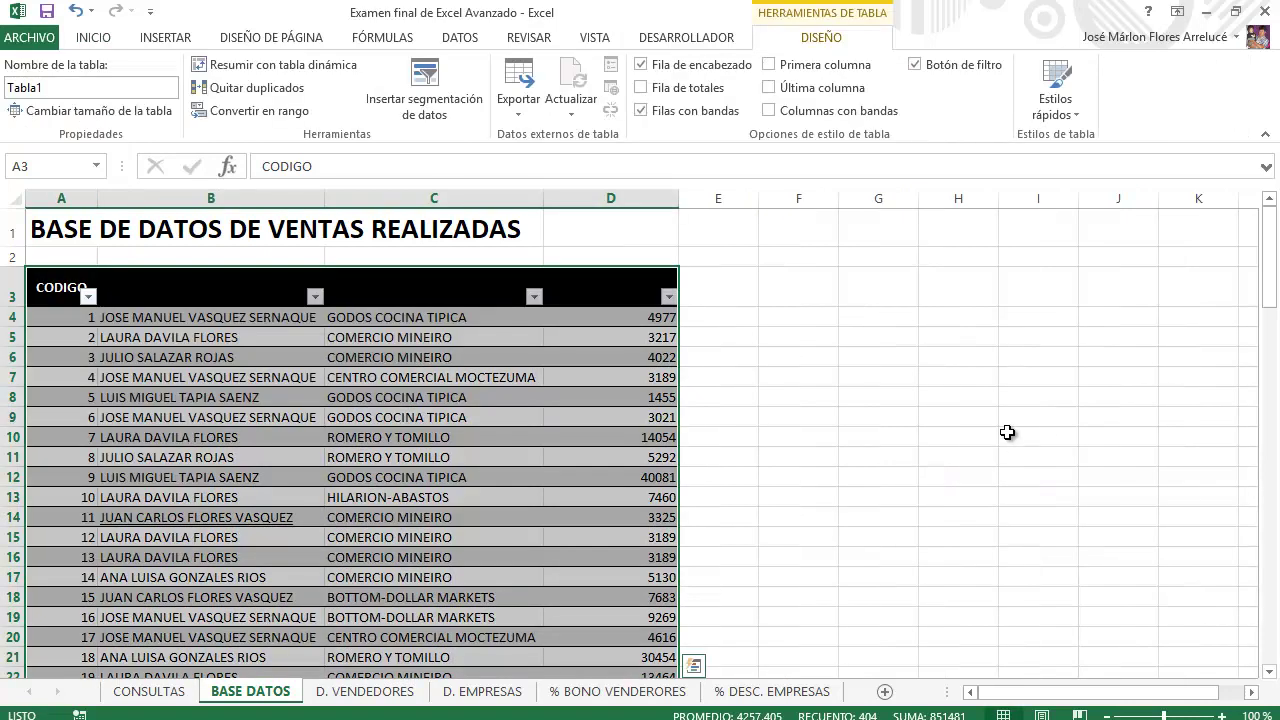
- Set the font colour of the VENDEDOR, DESTINATARIO DE VENTA and MONTO VENDIDO headers to white
drag(200, 292, 657, 290)
click(94, 38)
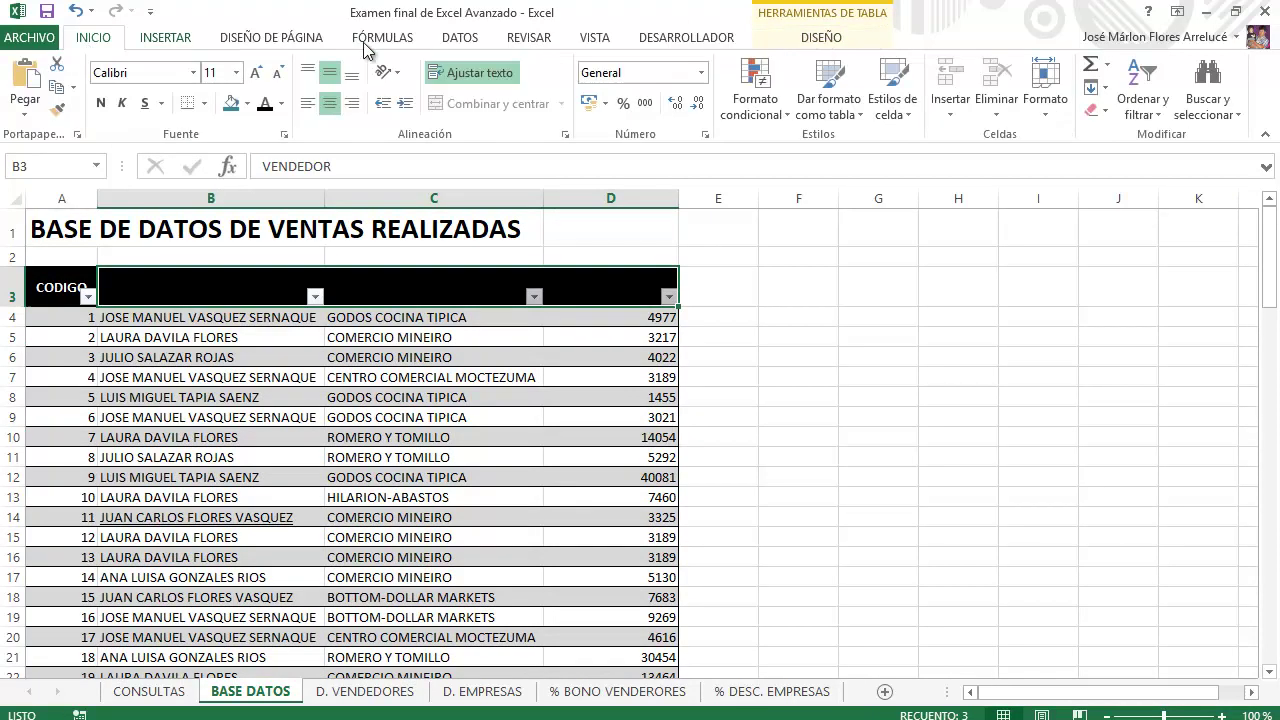
click(281, 103)
click(263, 174)
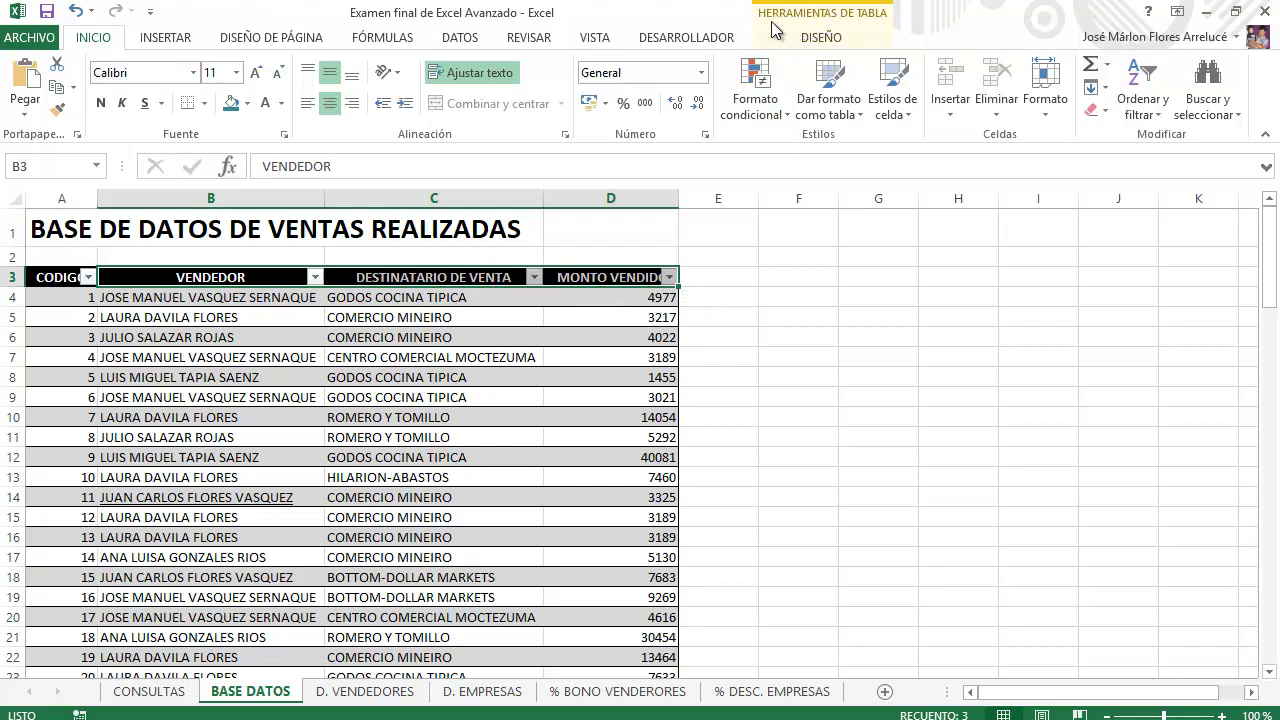
- Name the sales table TB_BD
click(834, 42)
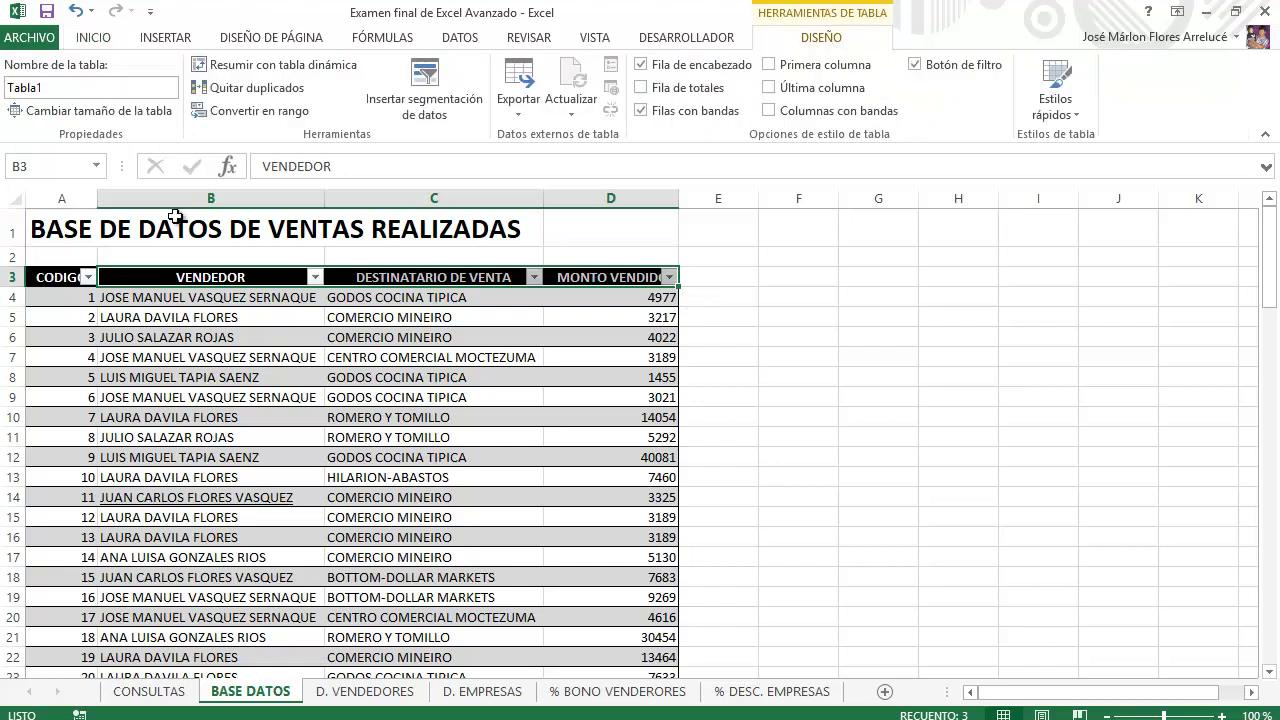
click(62, 87)
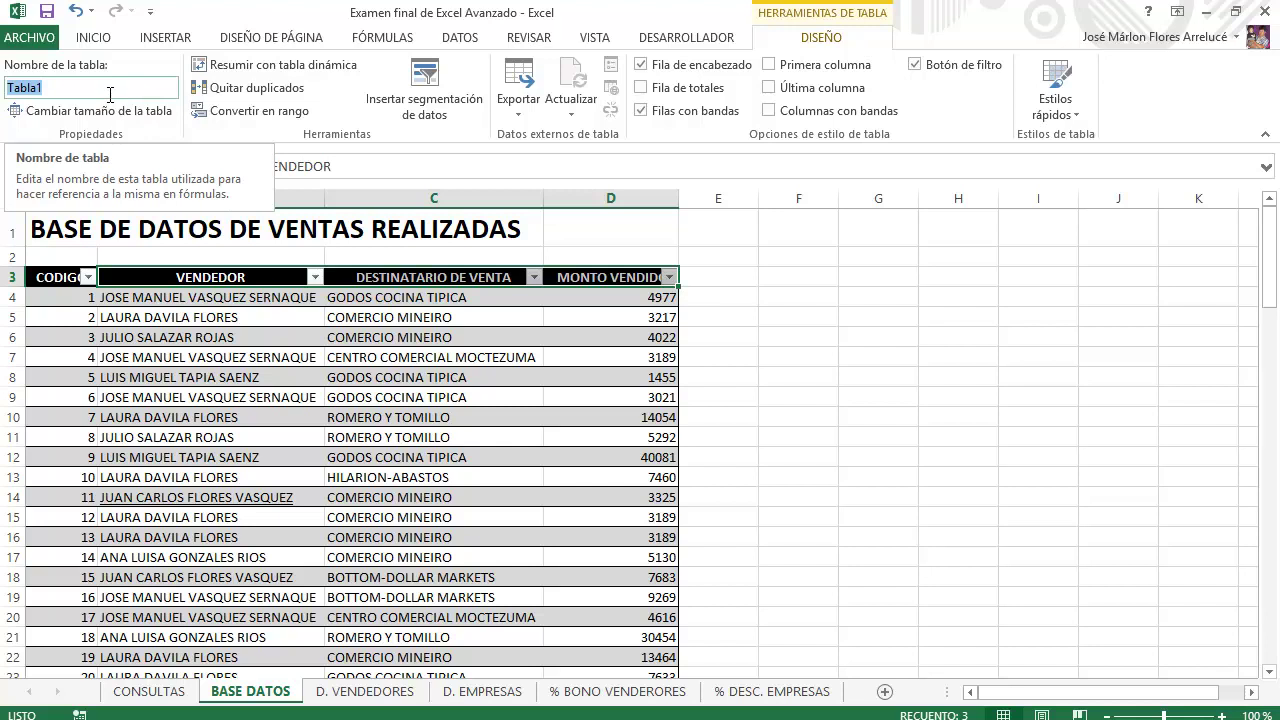
text(t)
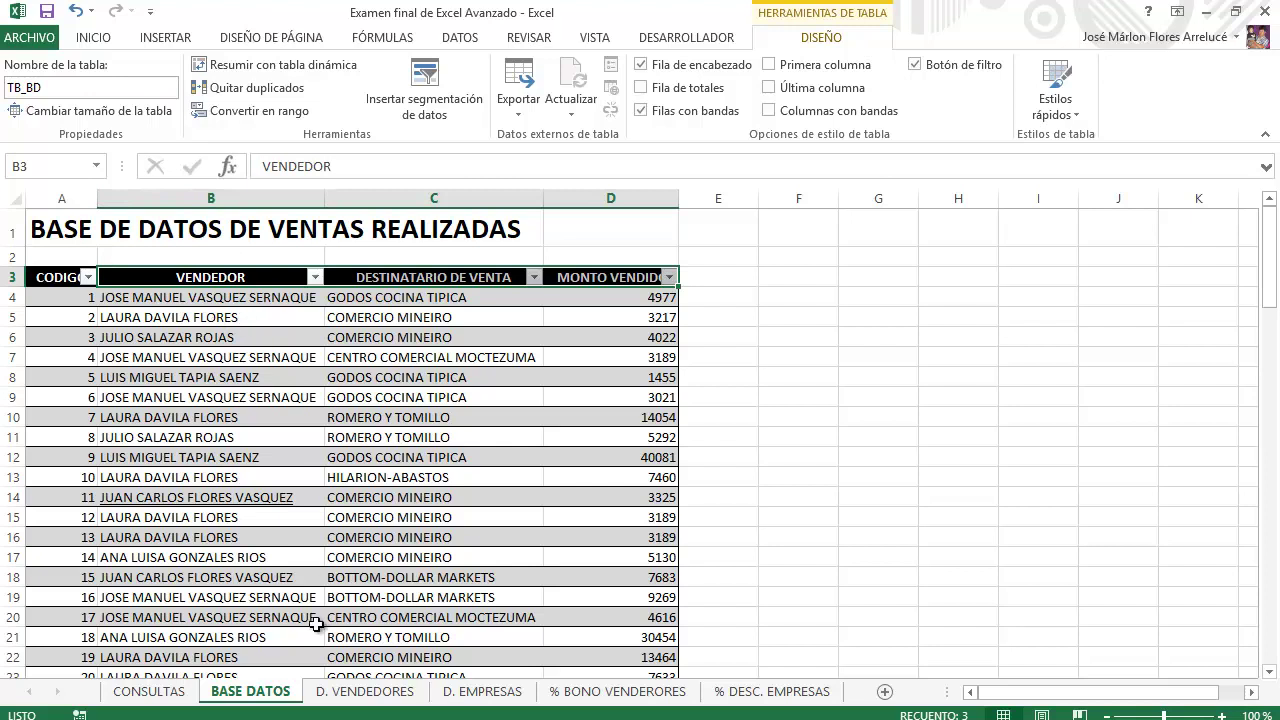
- Format the seller data A6:I12 on the D. VENDEDORES sheet as a table with headers, using a blue medium style
click(395, 696)
click(212, 362)
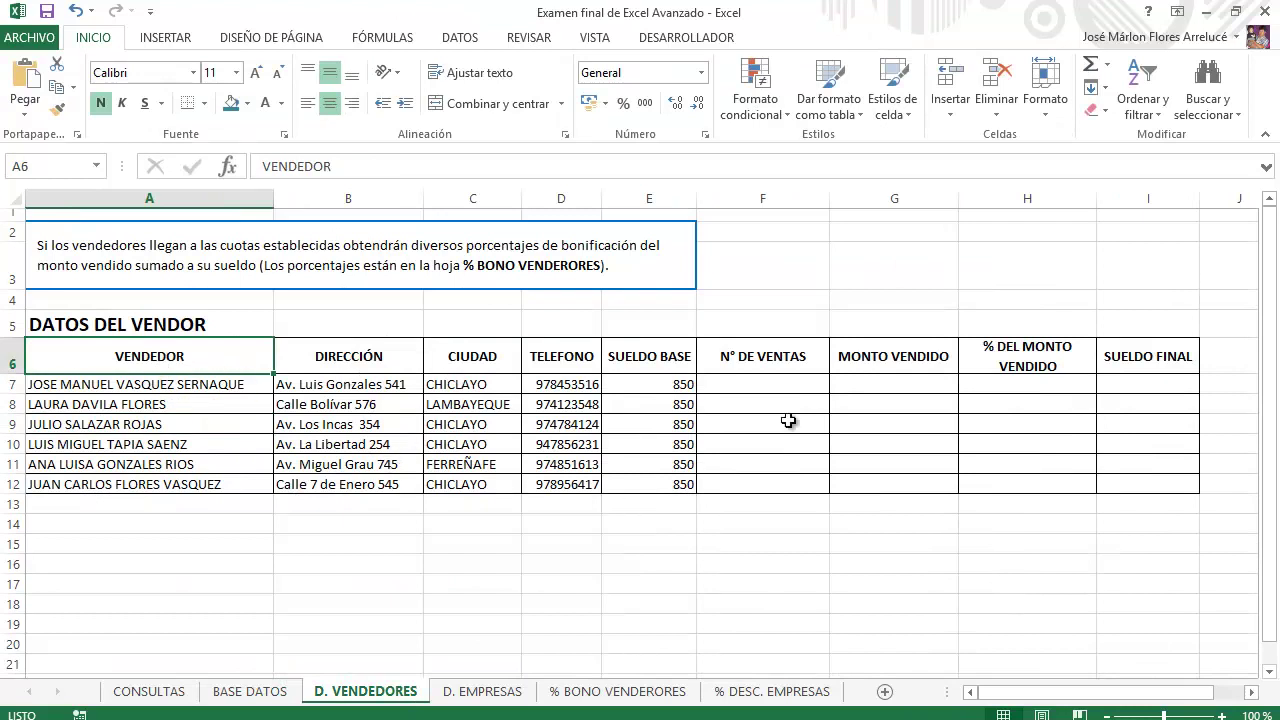
click(832, 112)
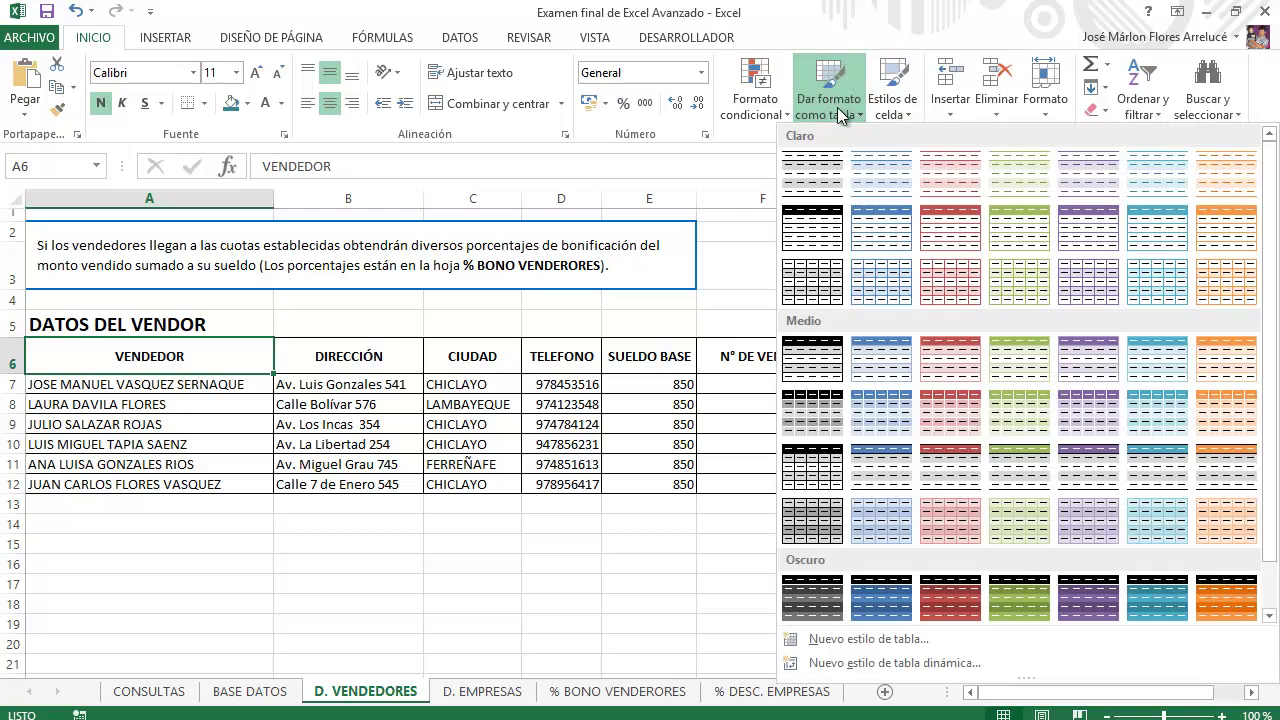
click(892, 357)
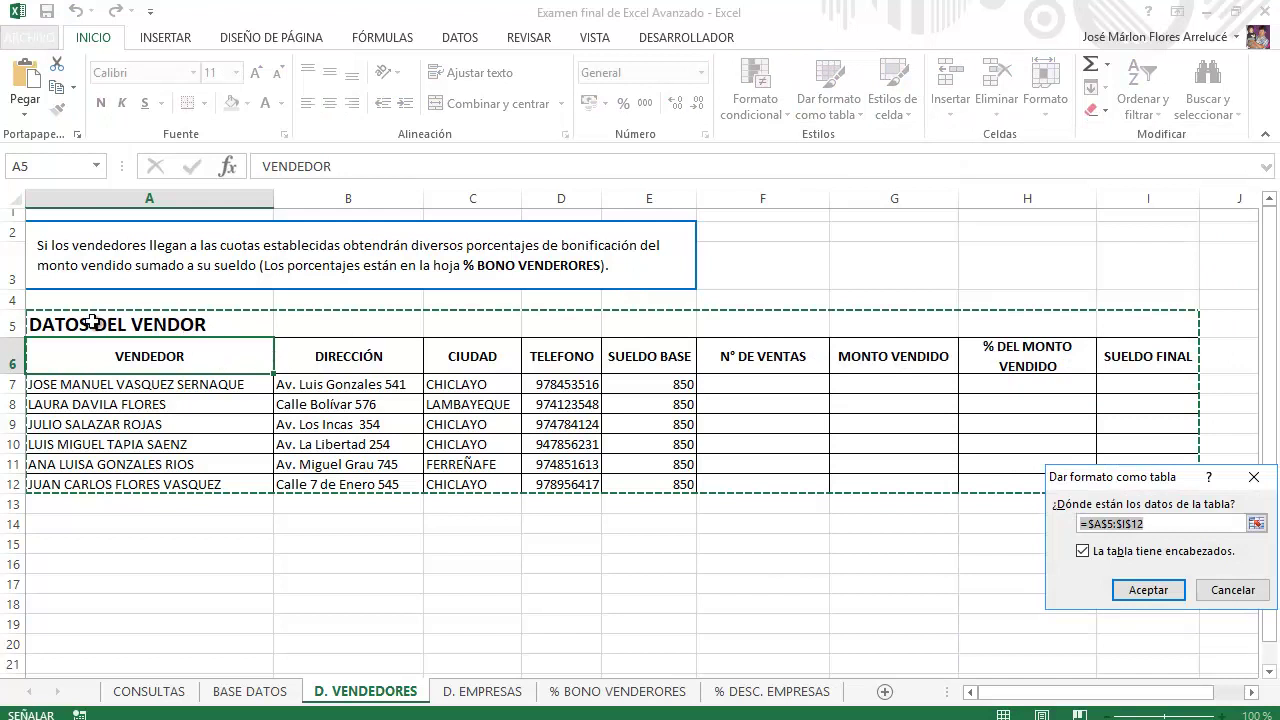
drag(114, 357, 1140, 493)
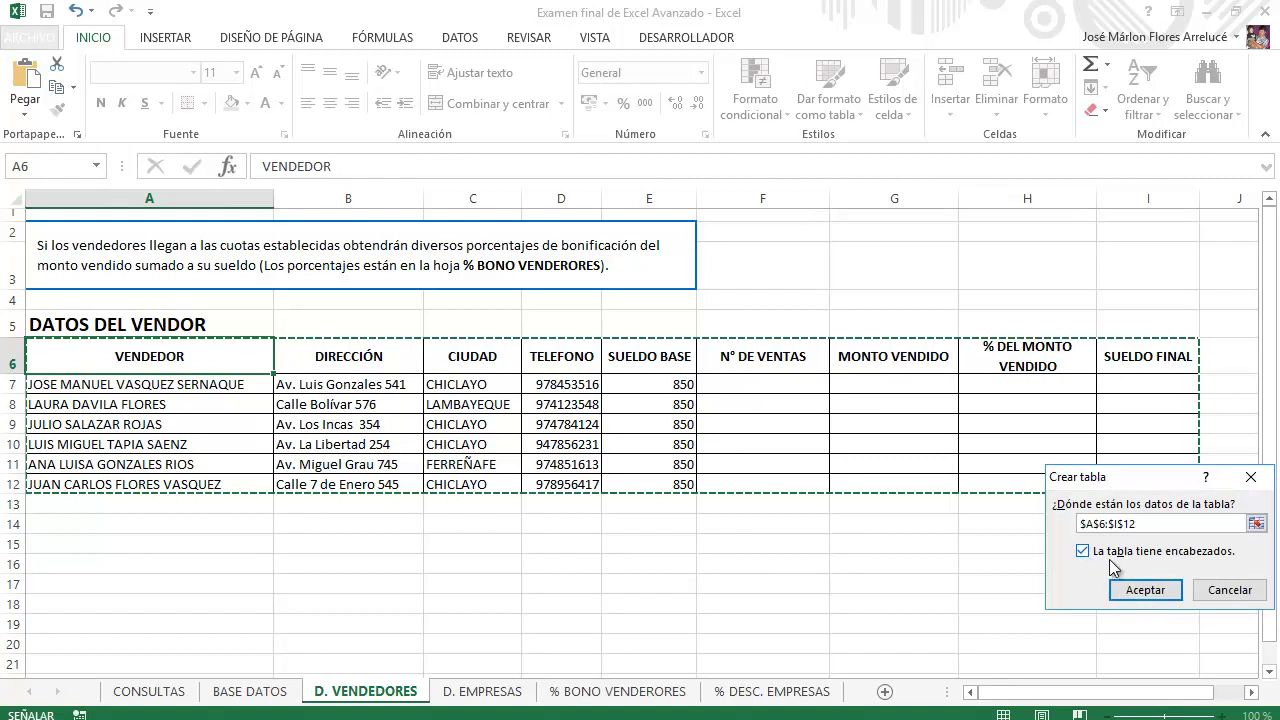
click(1148, 592)
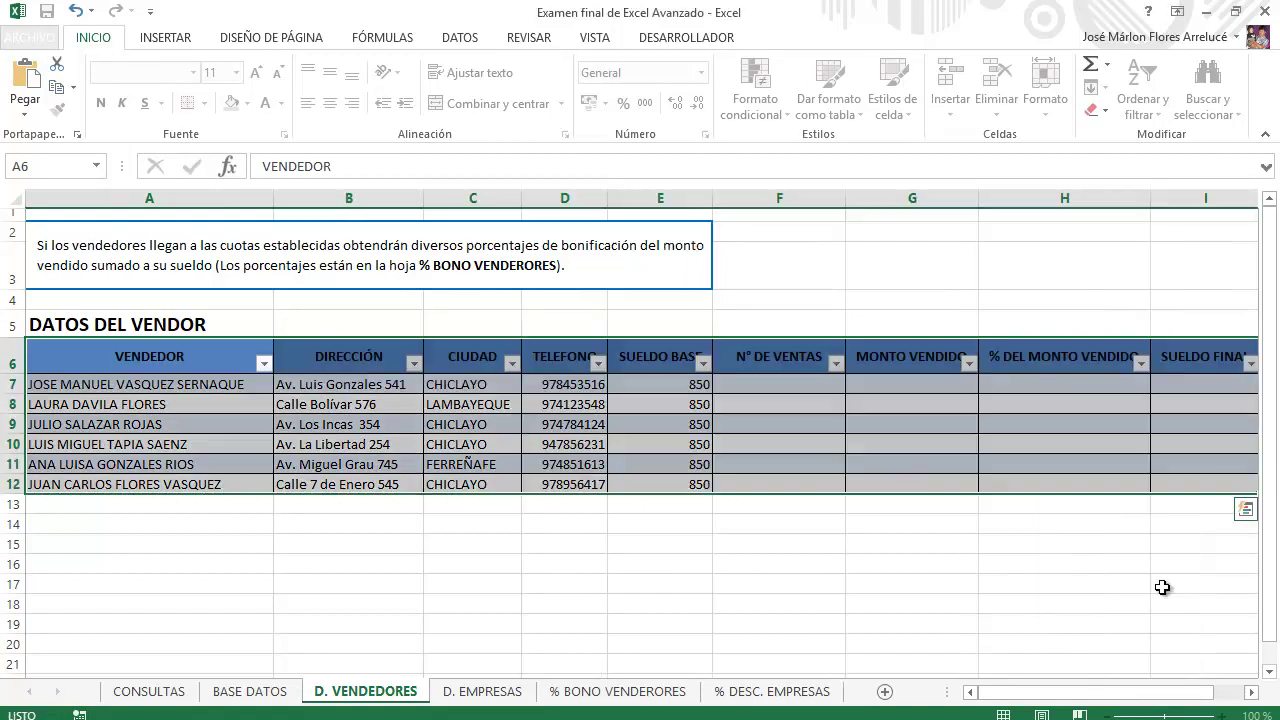
- Name the seller table TB_DVENDEDOR
click(85, 89)
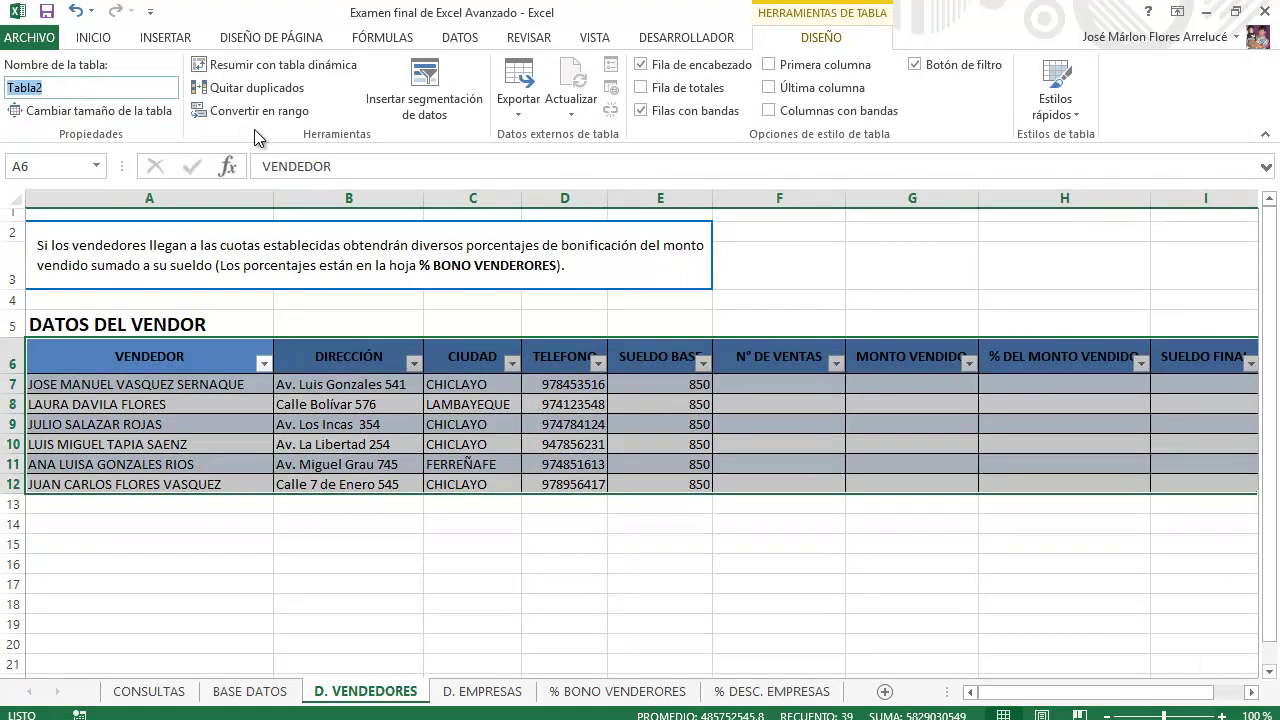
text(TB_DVENDEDOR)
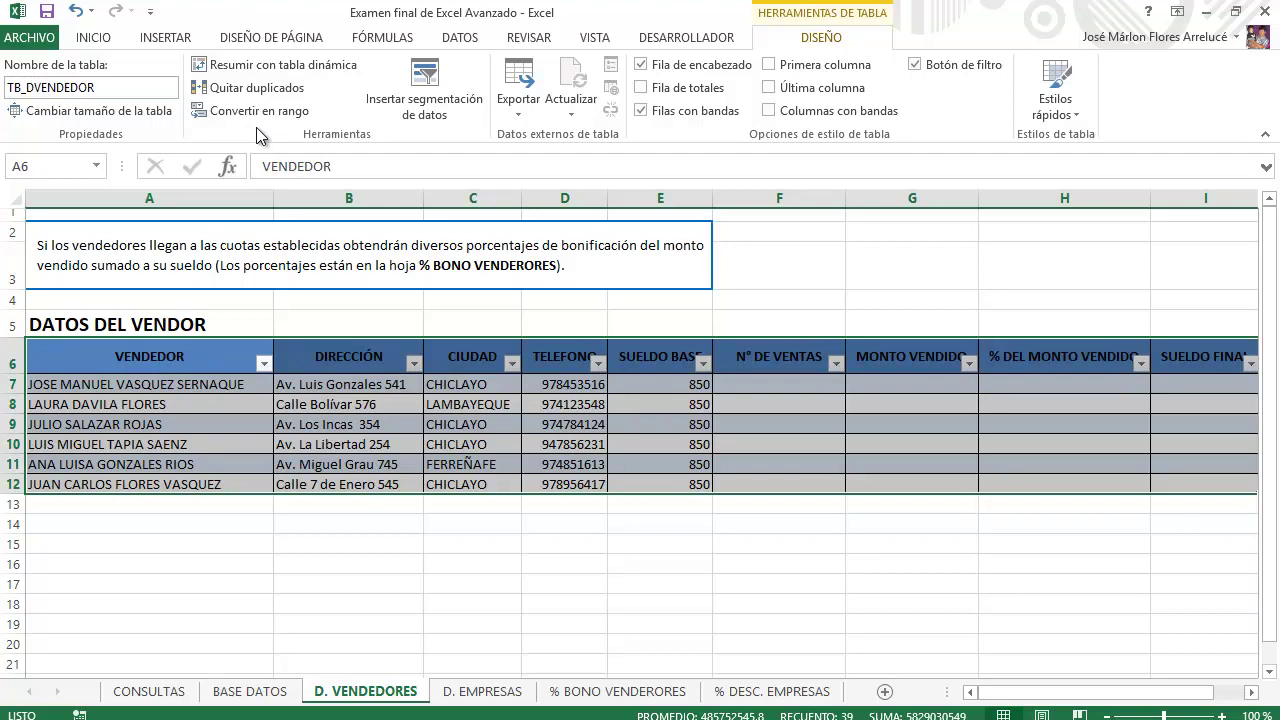
- Format the bonus percentage data A3:B7 on the % BONO VENDERORES sheet as a table with headers, using a red medium style
click(500, 693)
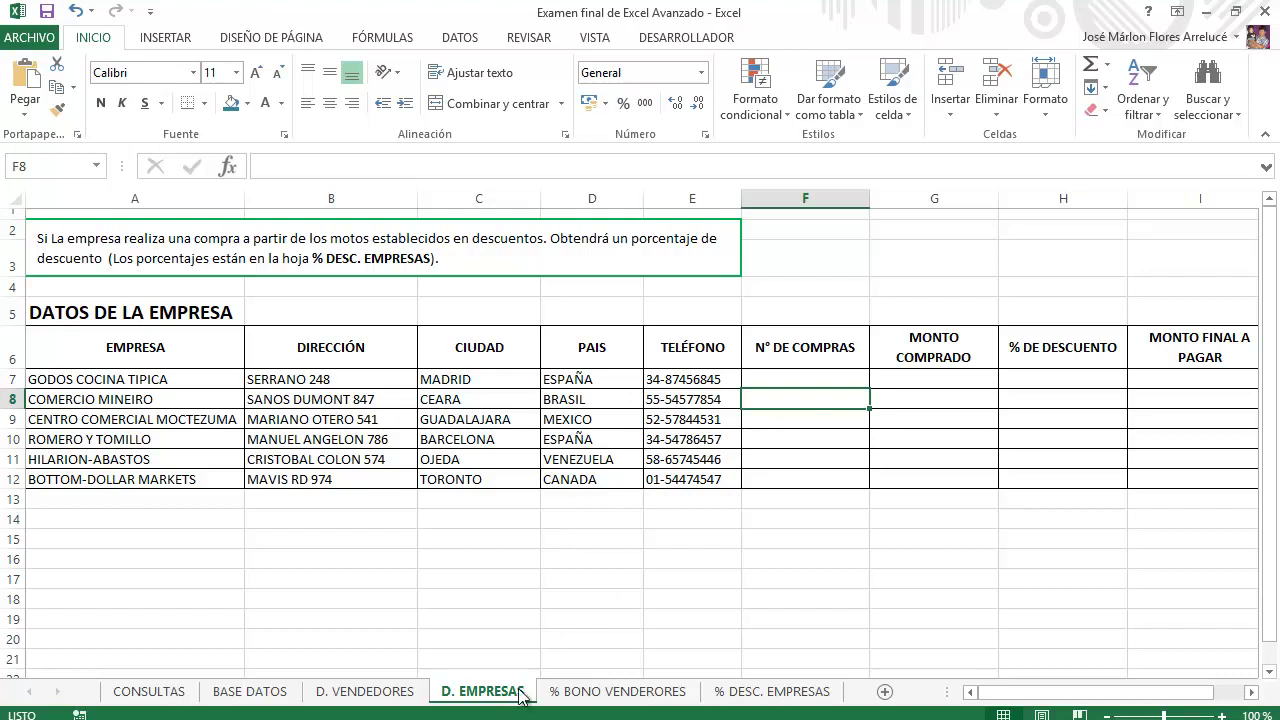
click(635, 694)
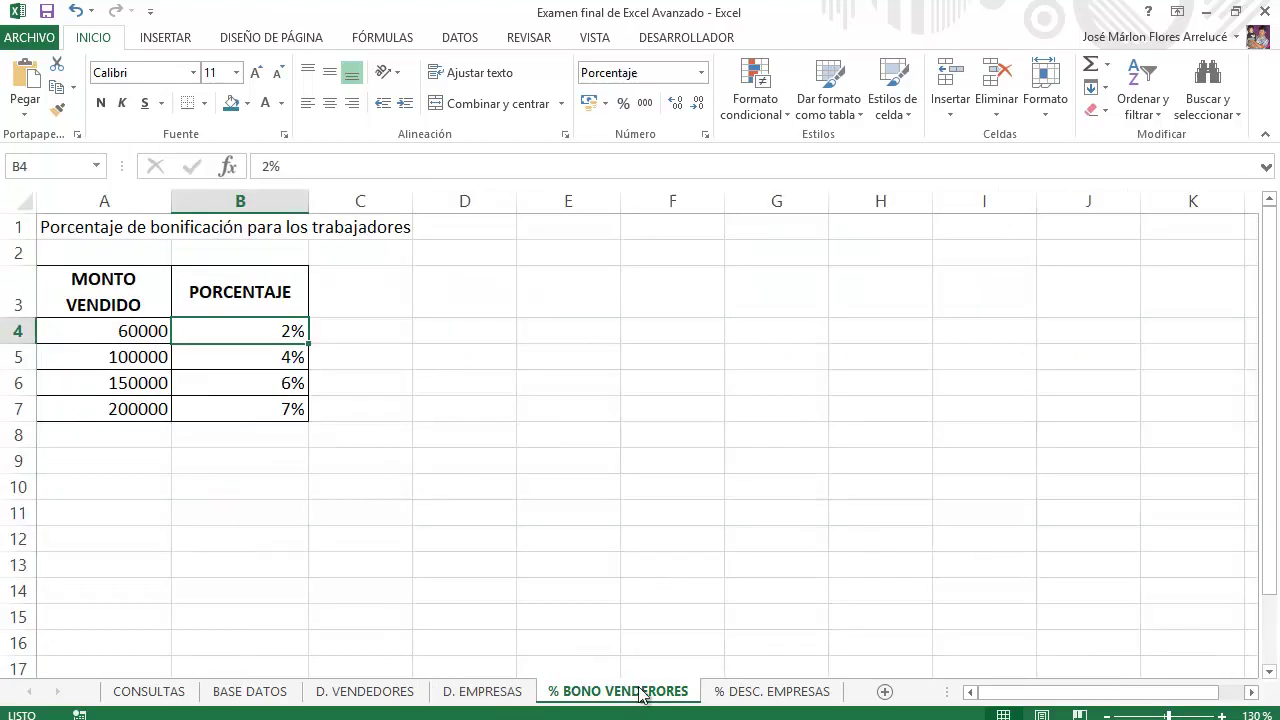
click(137, 296)
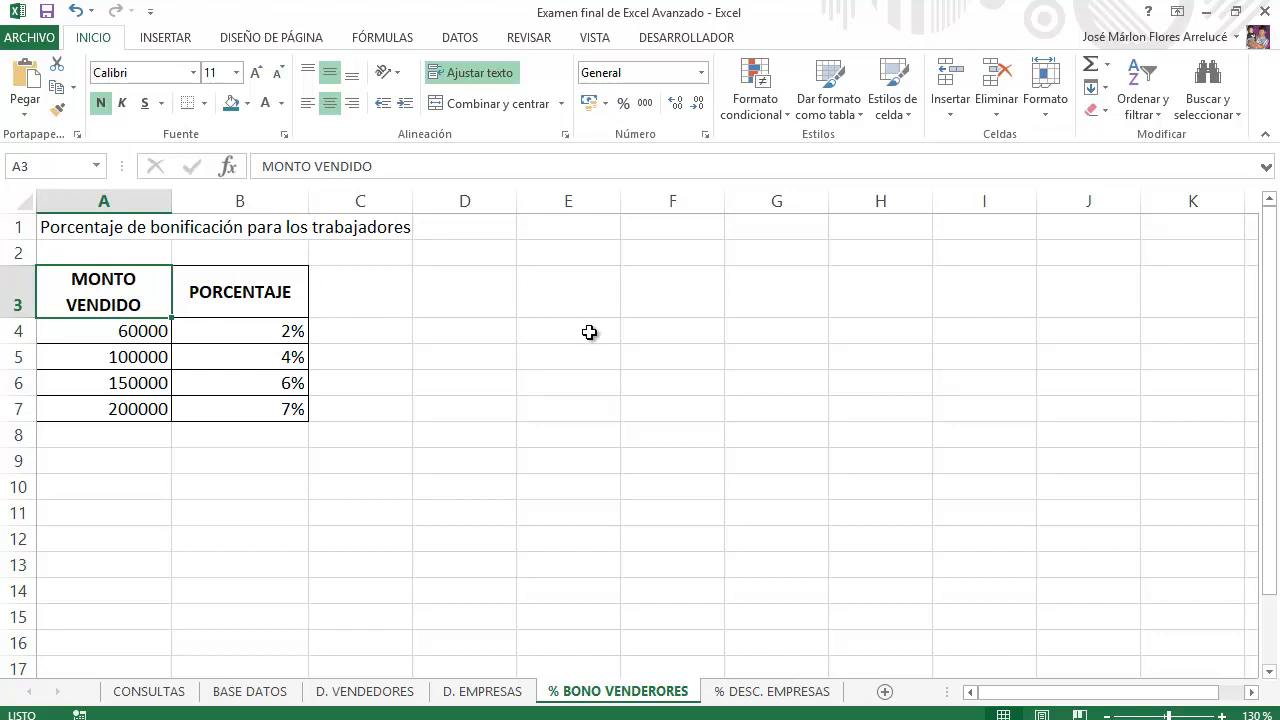
click(850, 113)
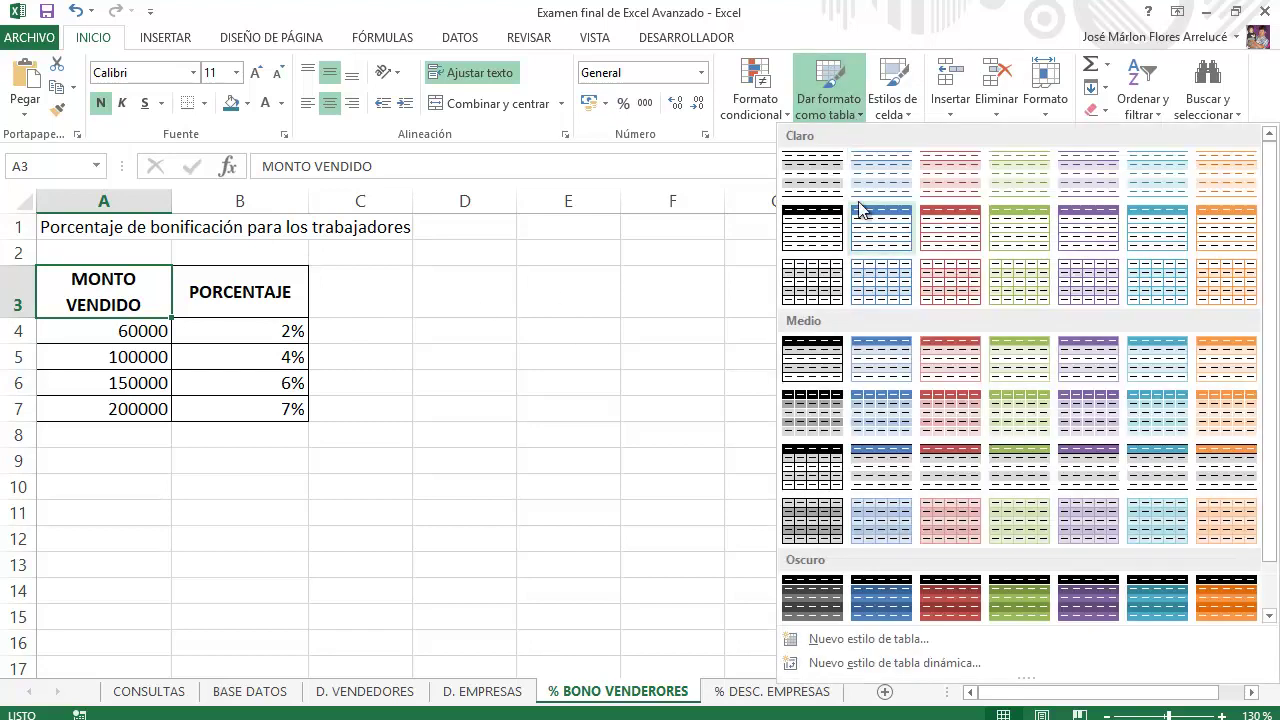
click(950, 372)
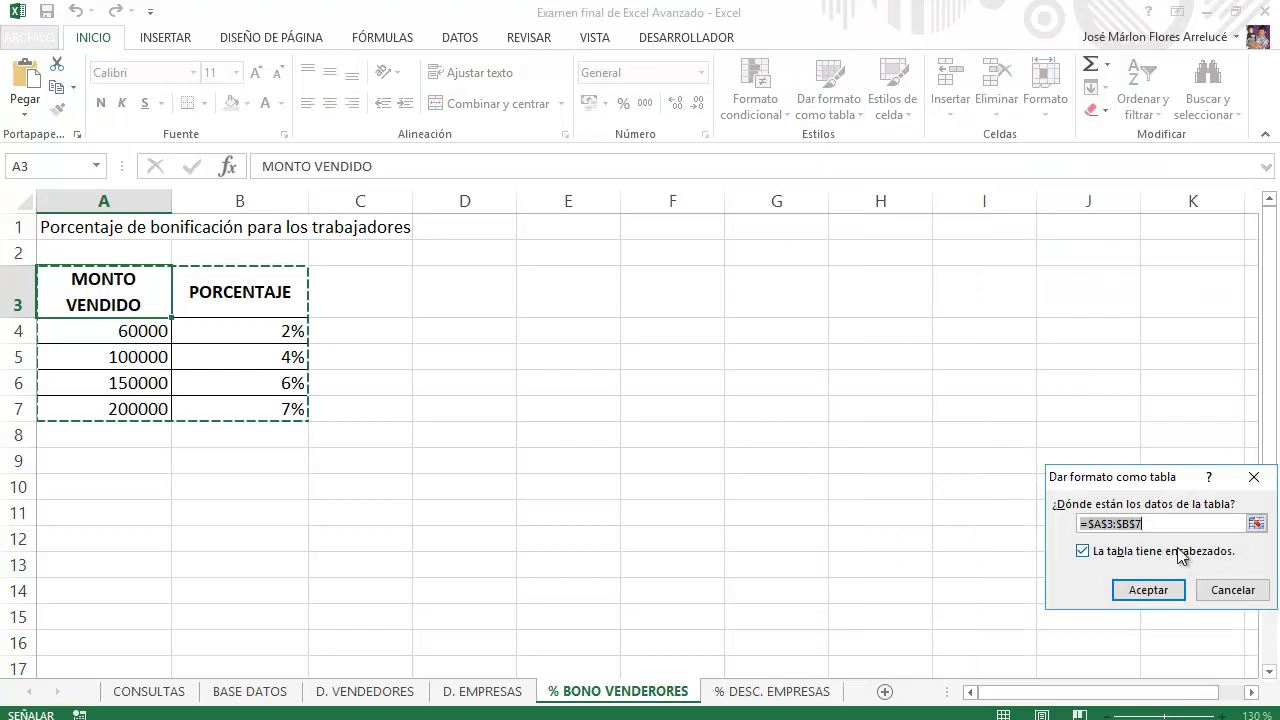
click(1170, 592)
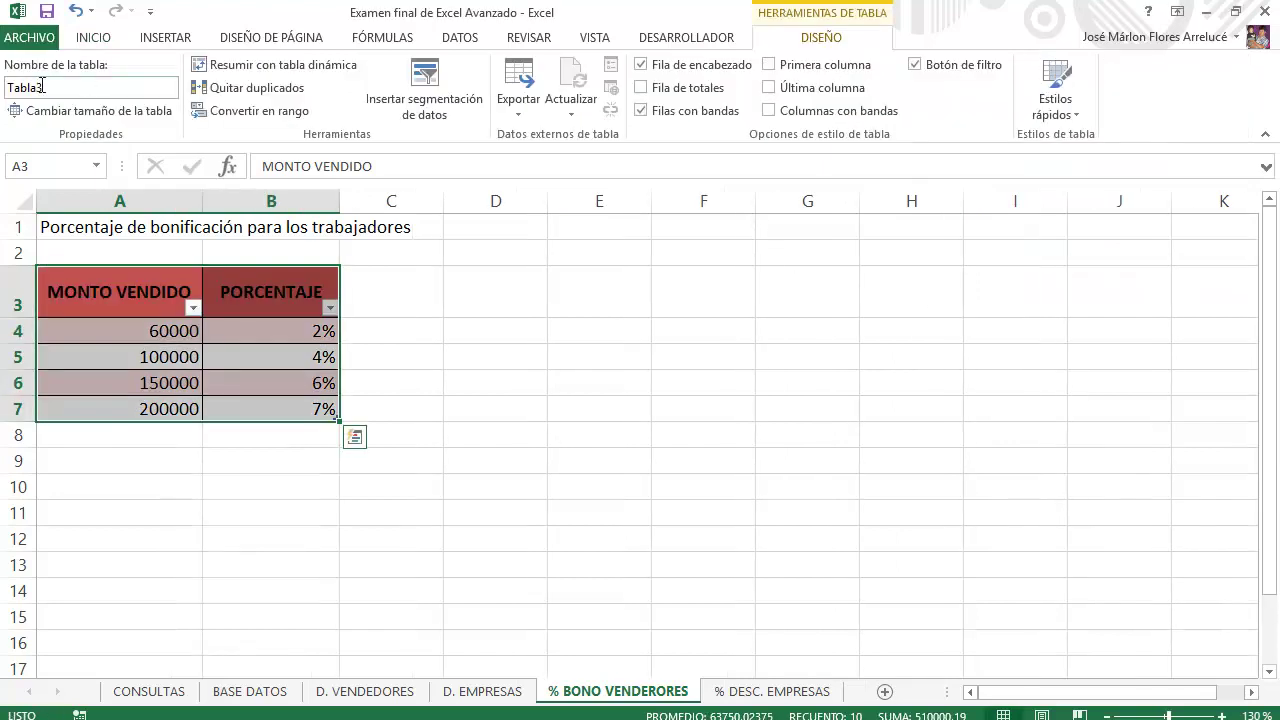
- Name the bonus percentage table TB_BONO
click(59, 85)
text(TB_BONO)
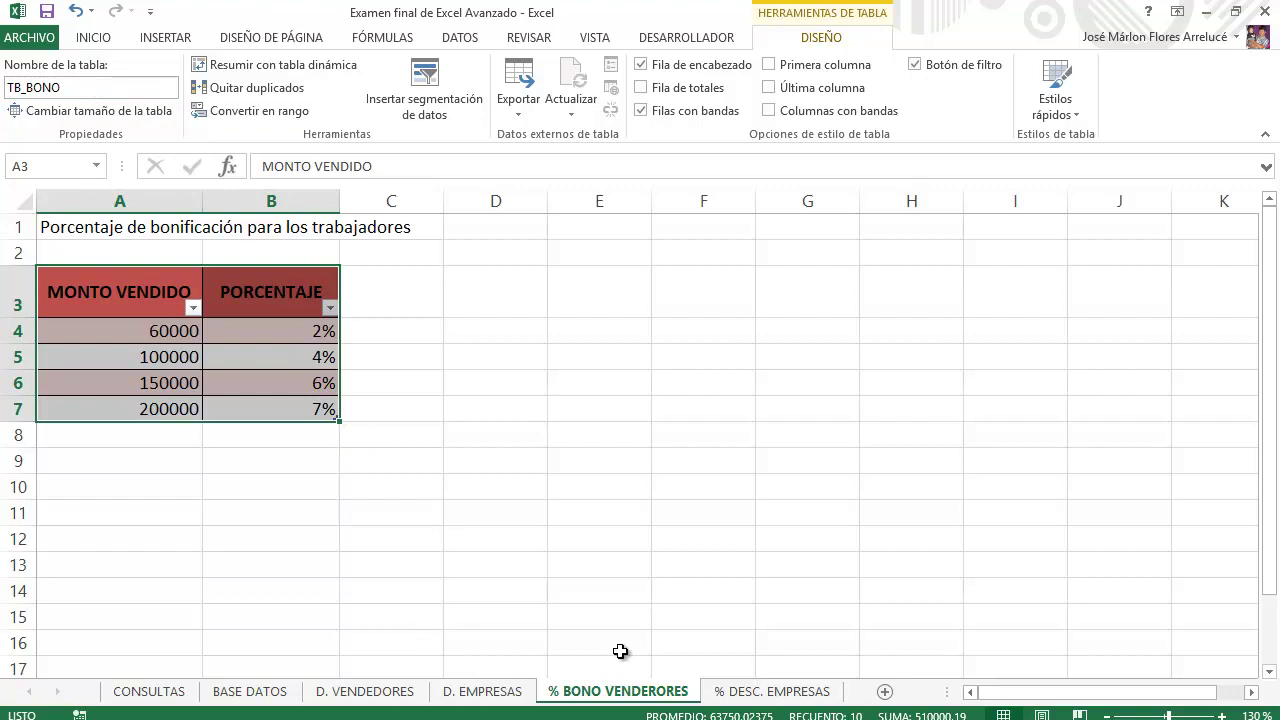
click(800, 695)
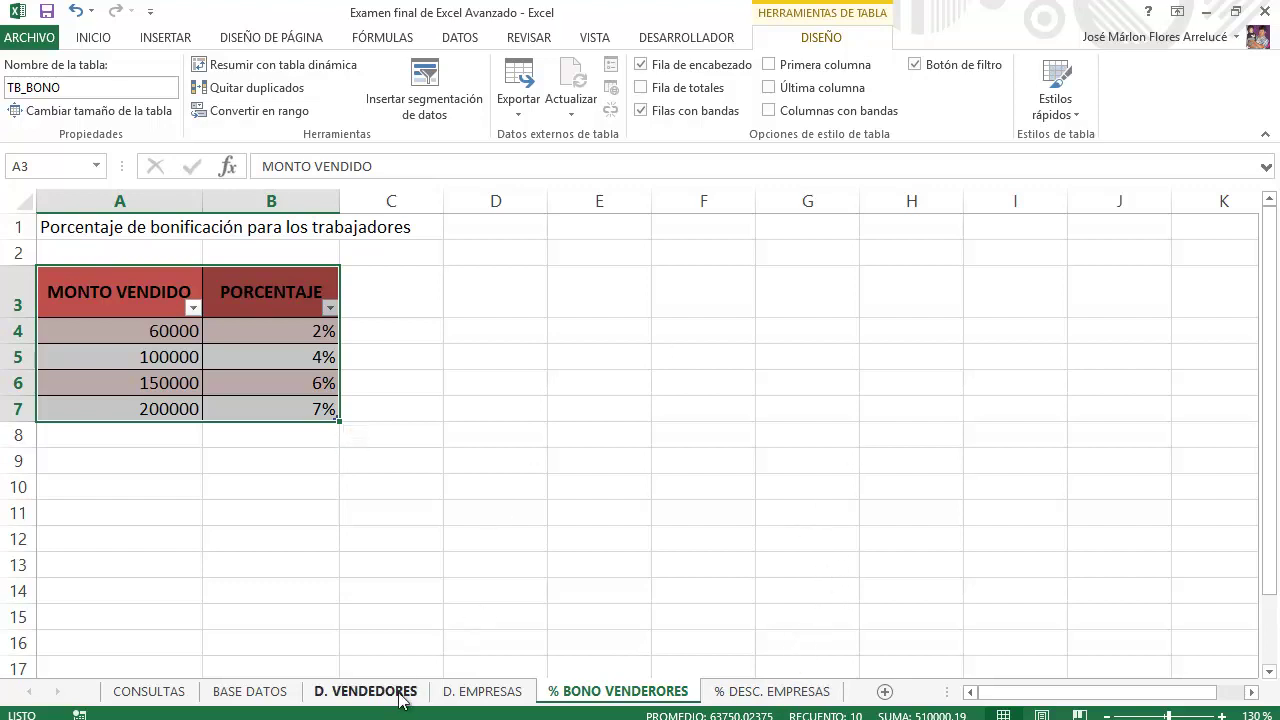
click(366, 691)
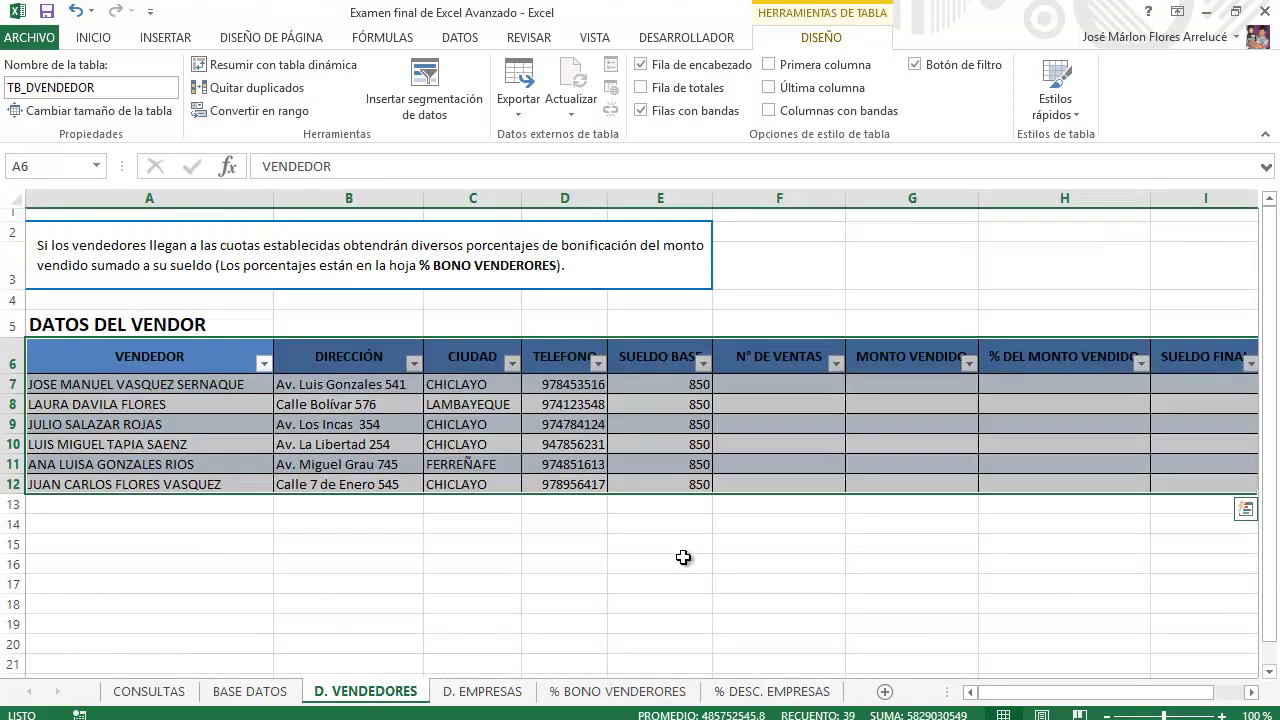
click(800, 385)
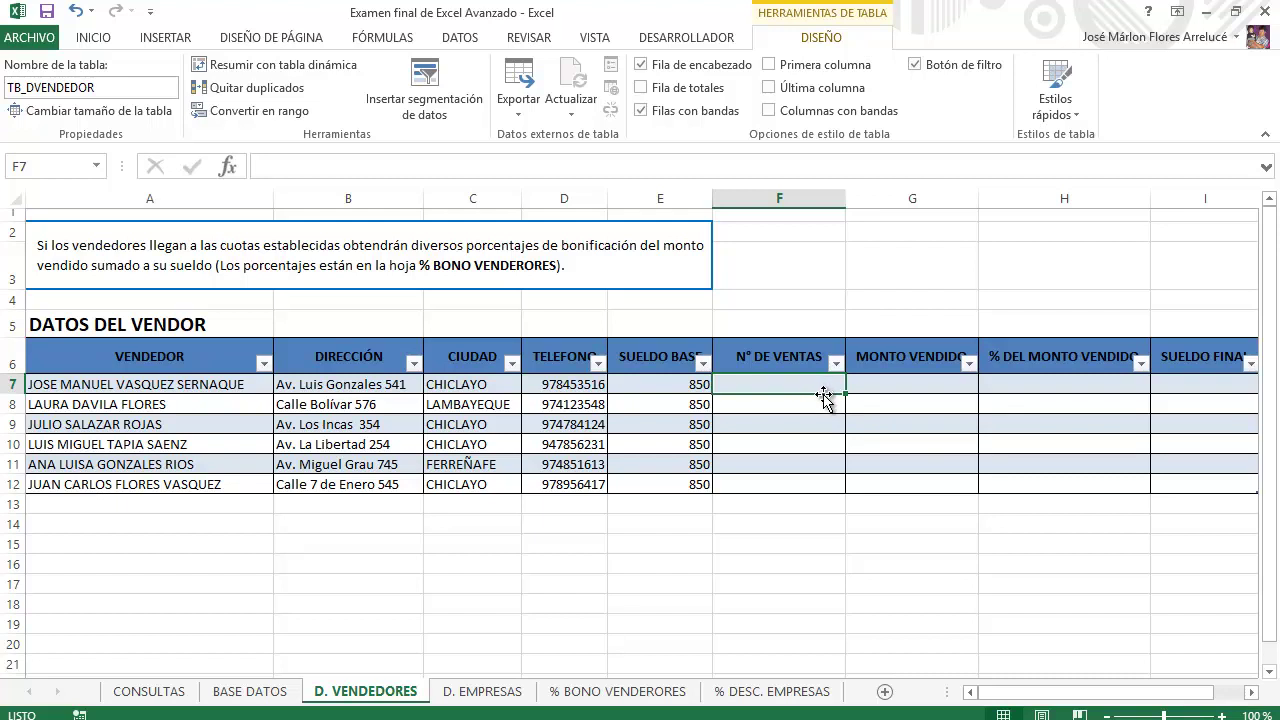
text(=)
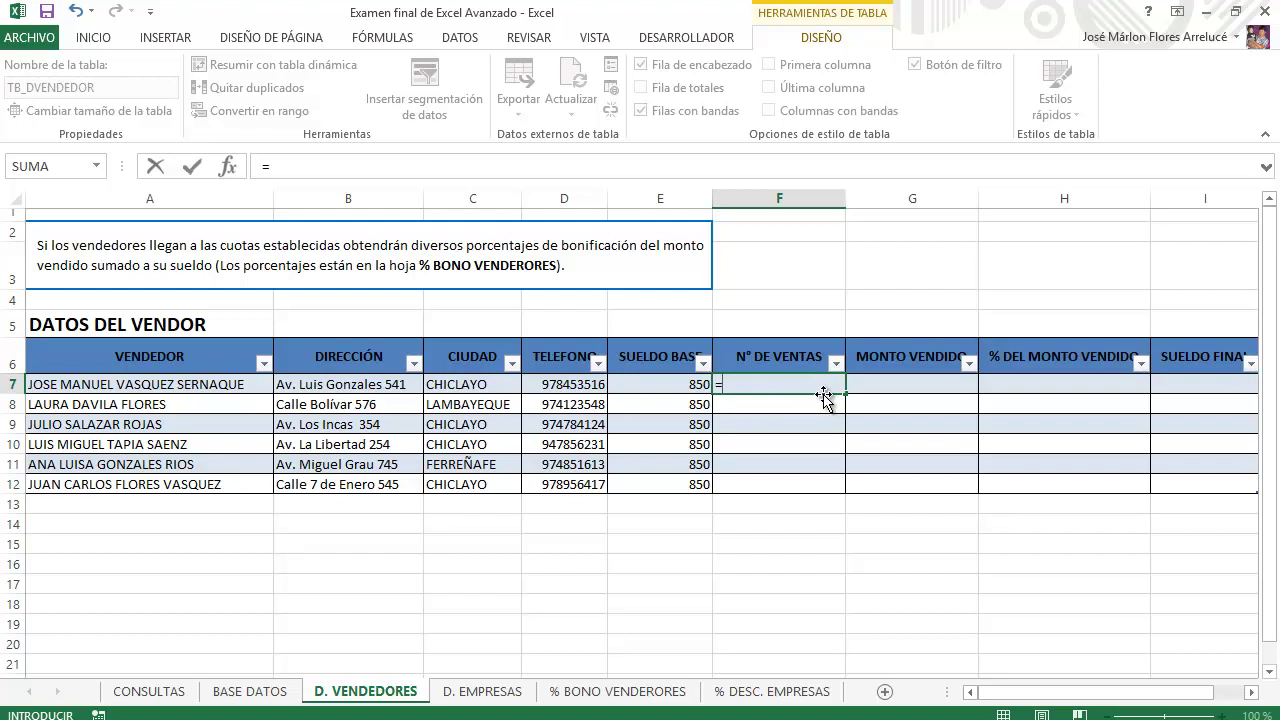
text(CONTAR.)
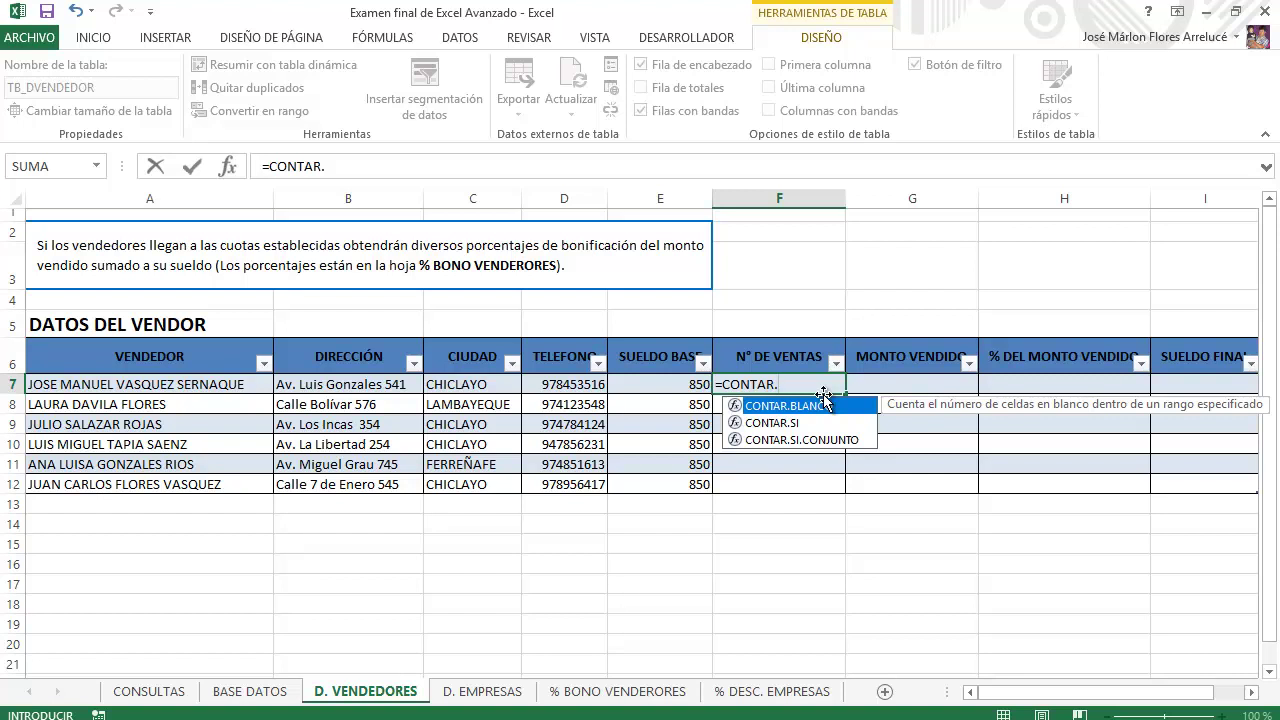
key(Down)
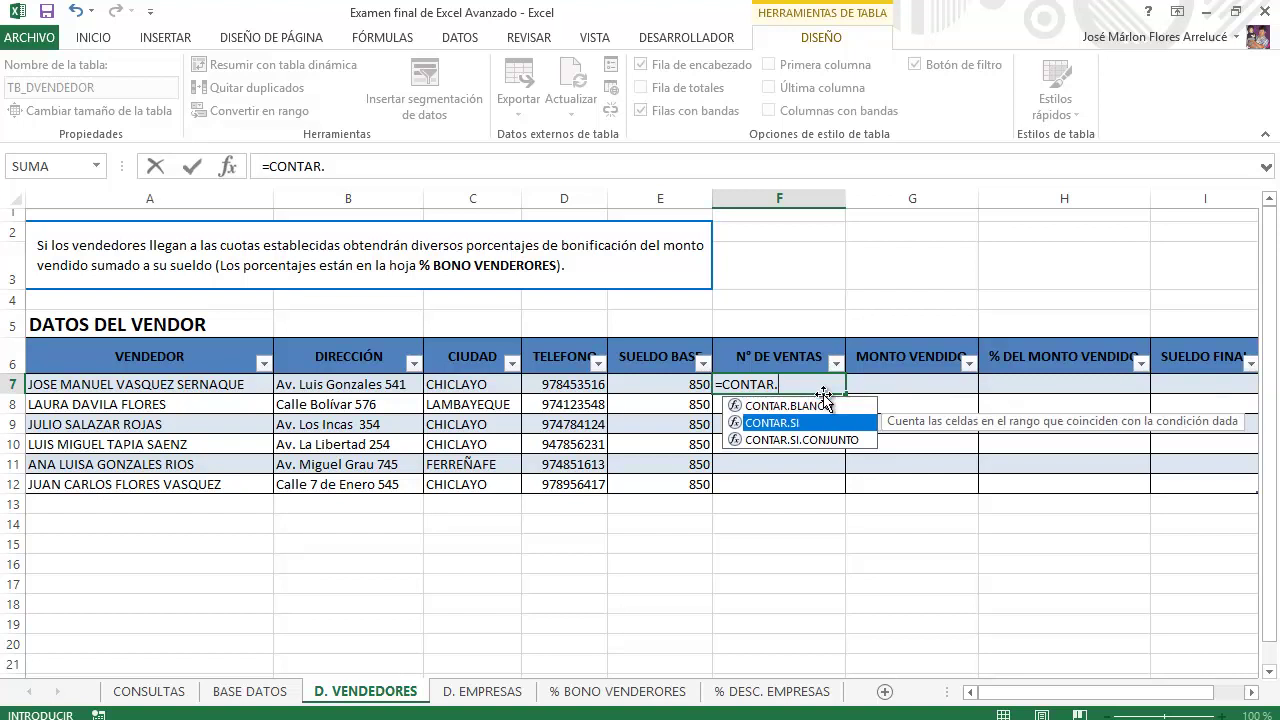
key(Tab)
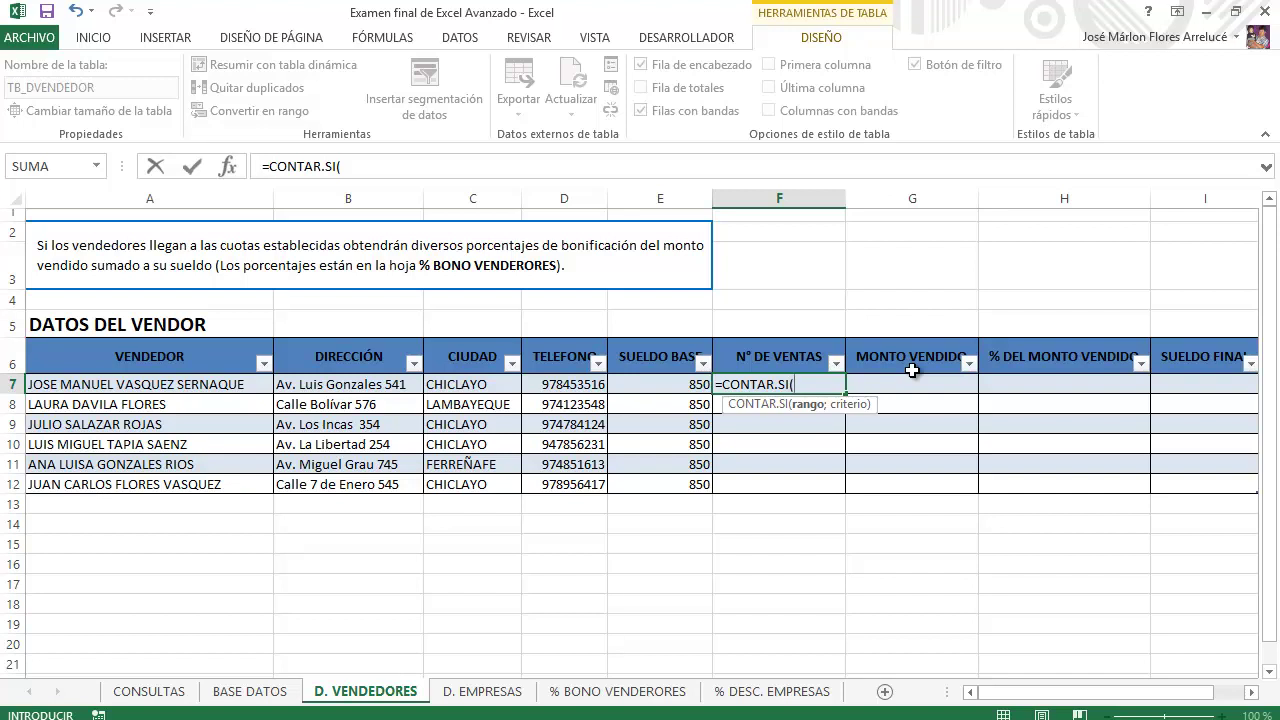
text(TB)
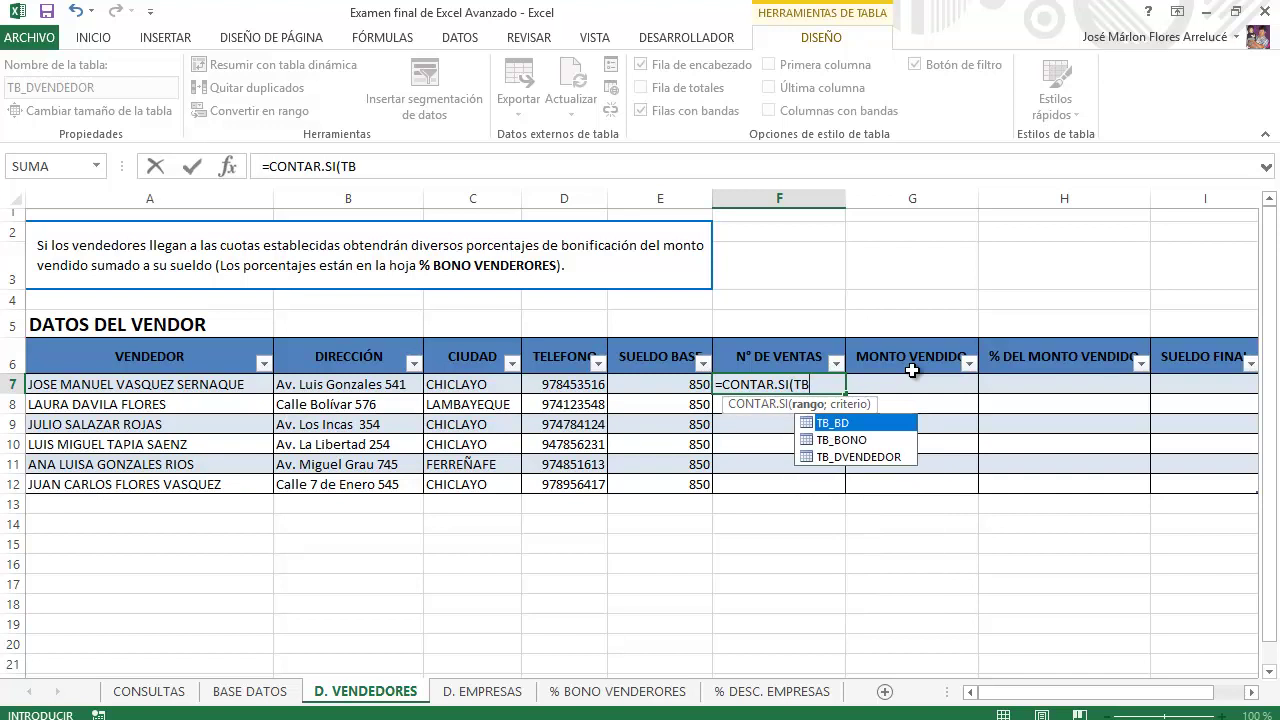
key(Tab)
text(;)
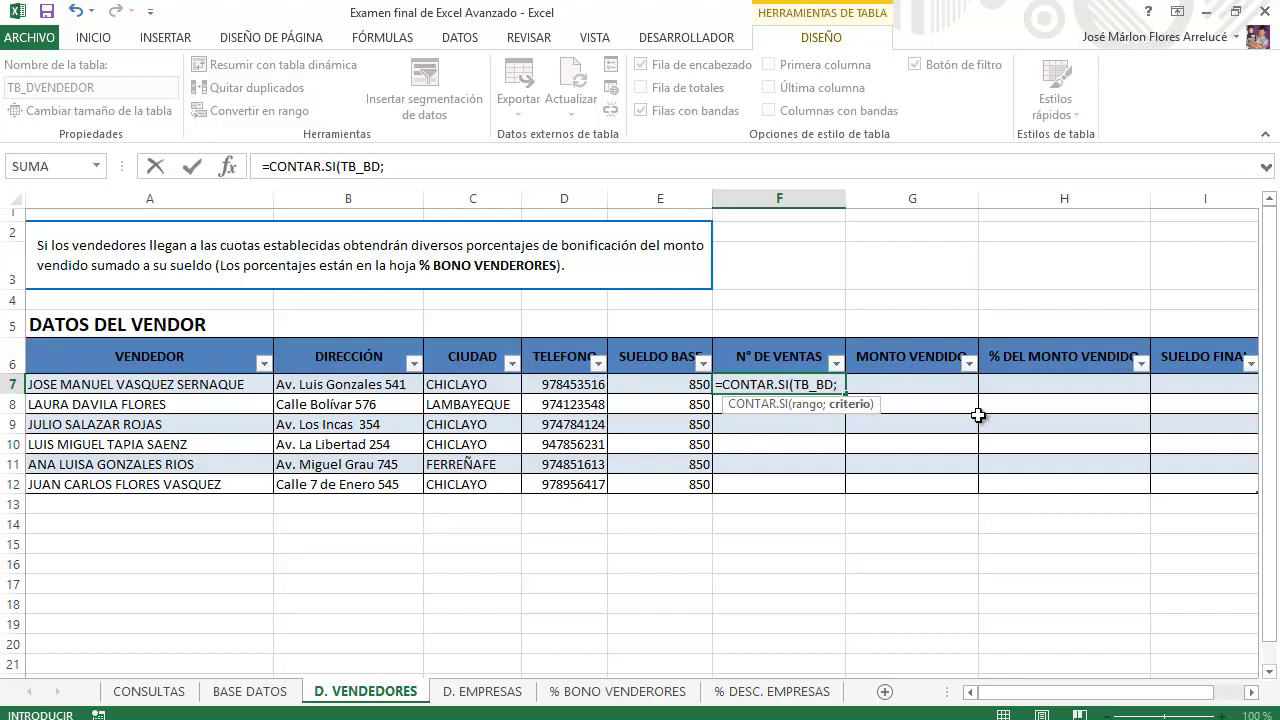
click(228, 388)
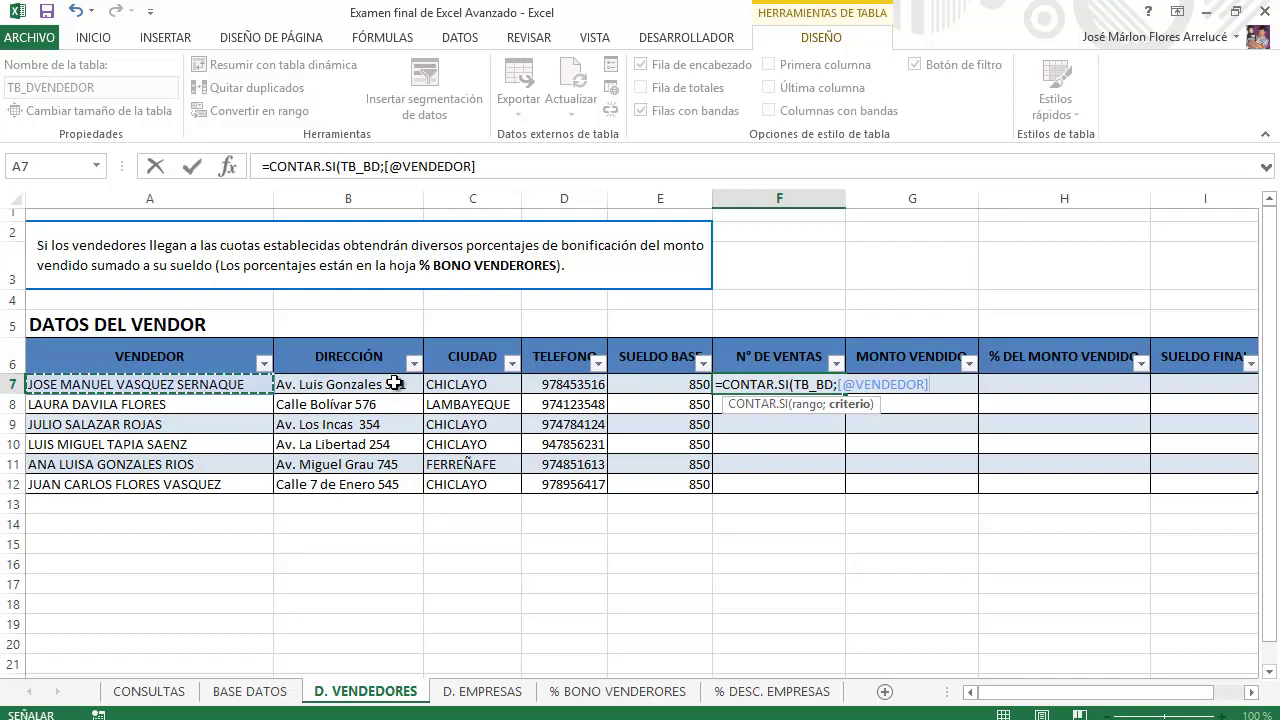
text())
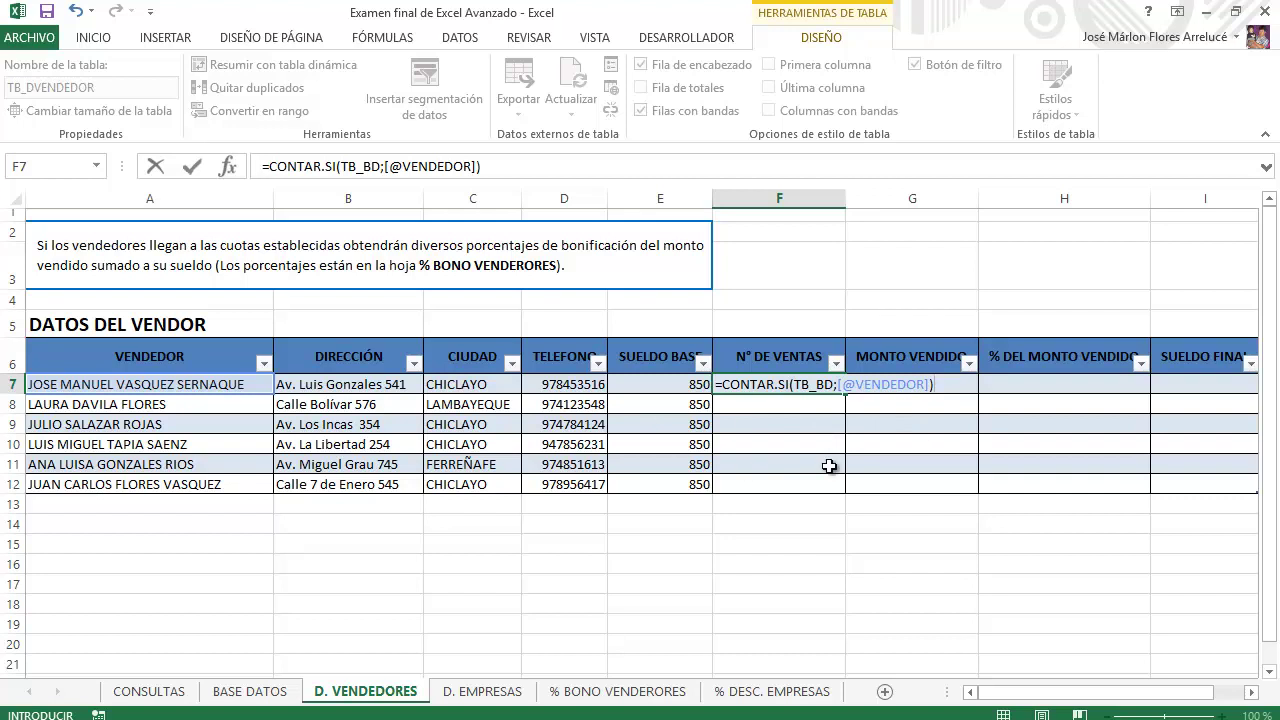
key(Return)
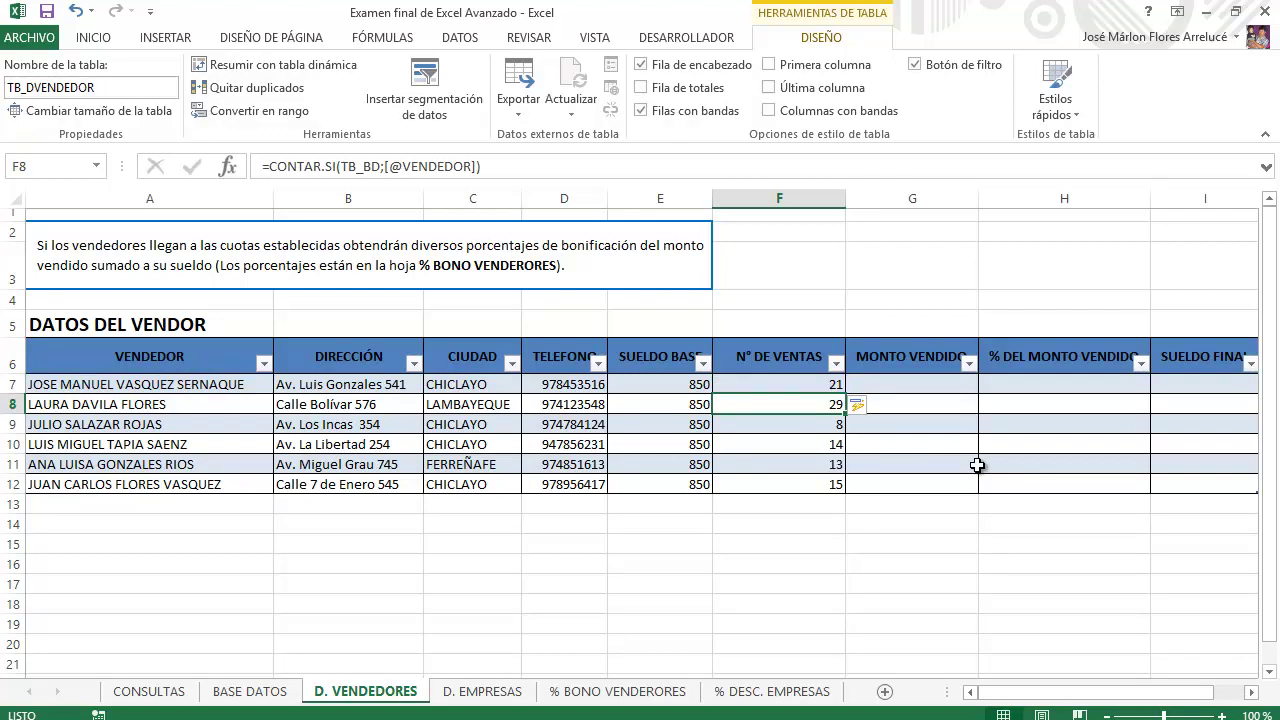
click(807, 385)
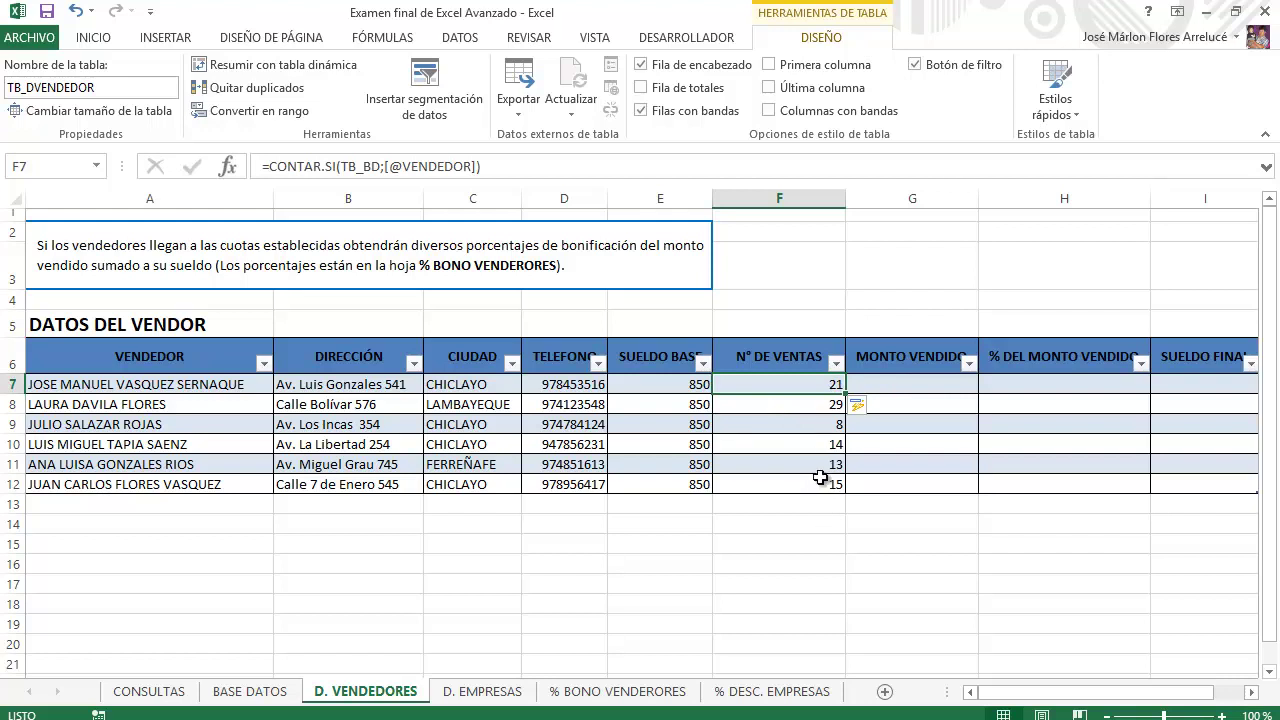
click(946, 387)
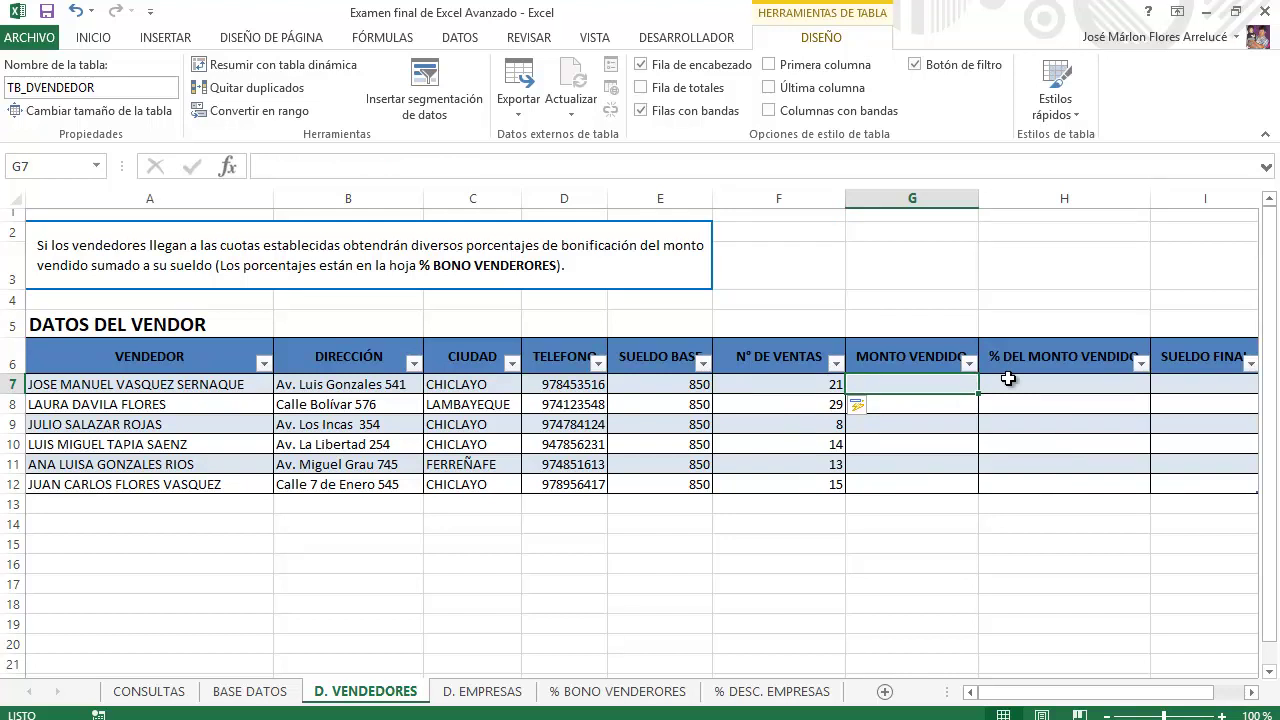
text(=SU)
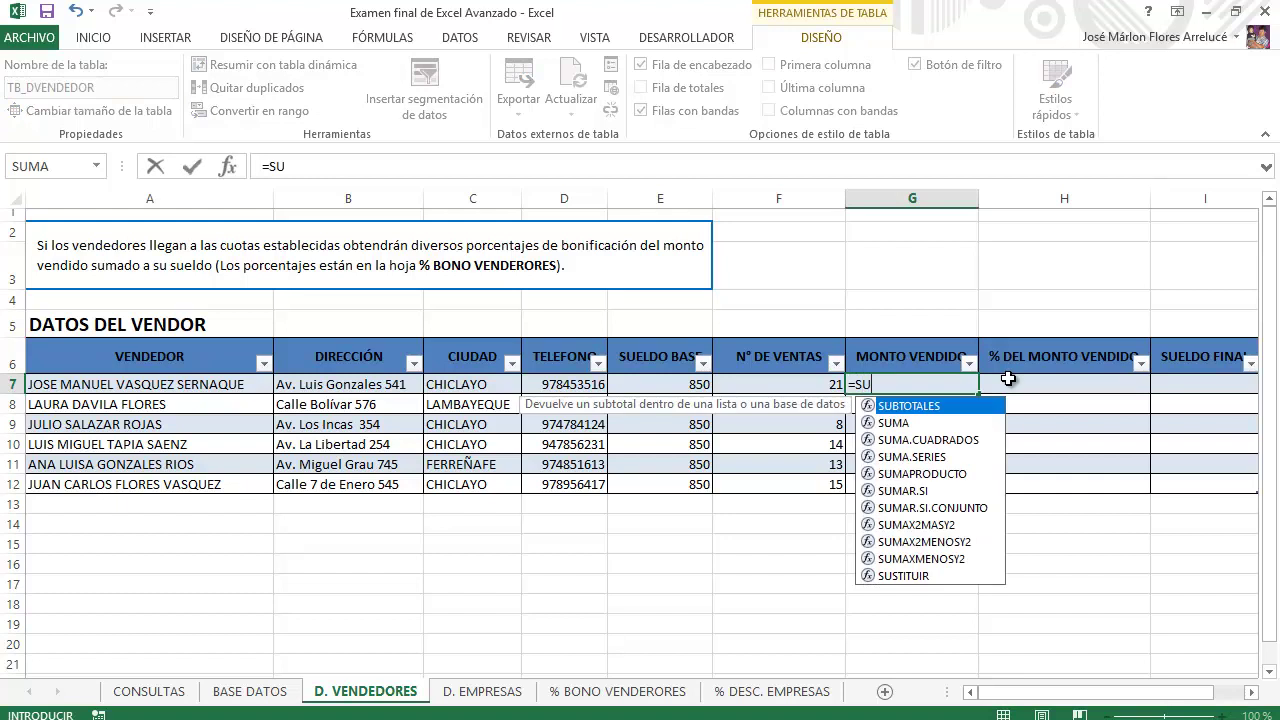
text(MAR)
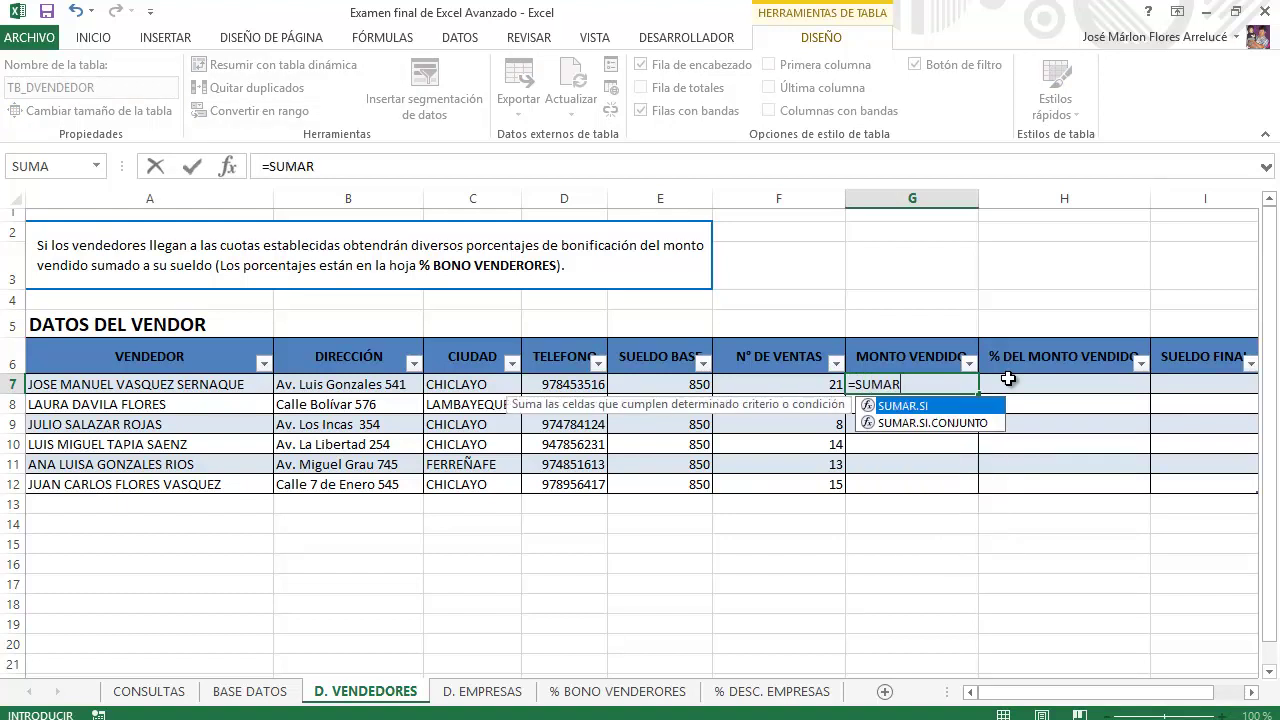
key(Tab)
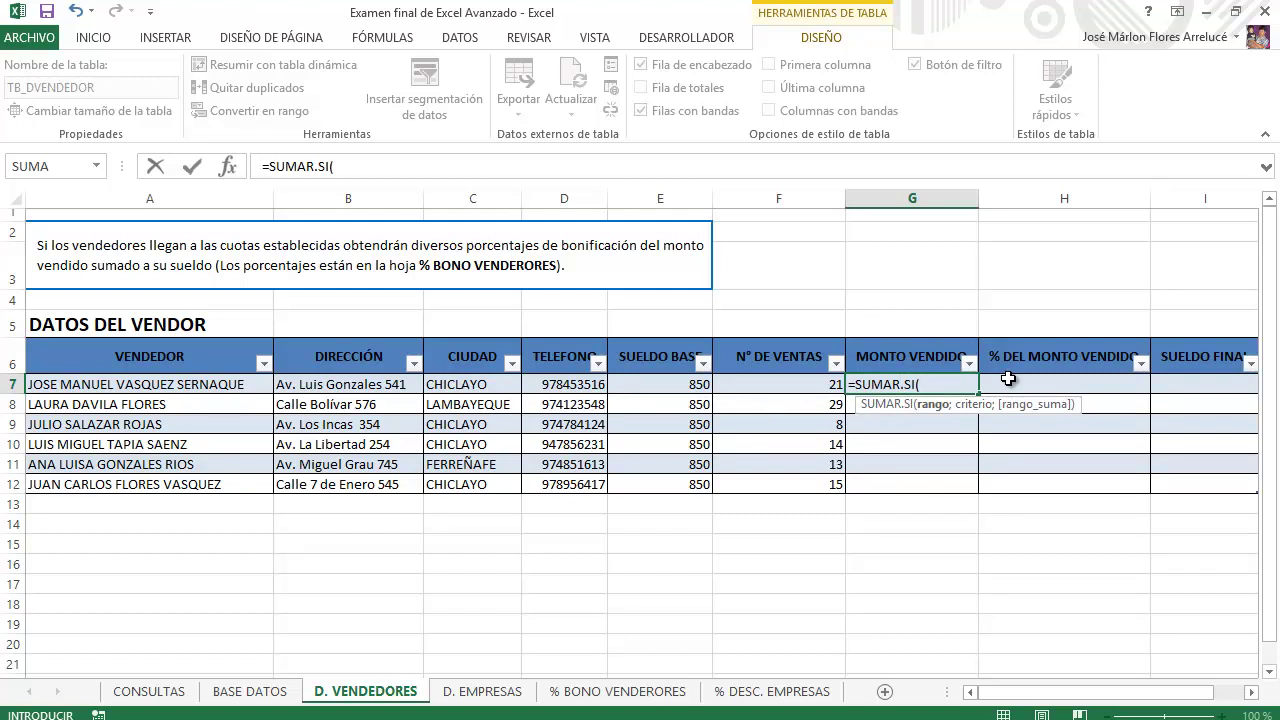
text(TB)
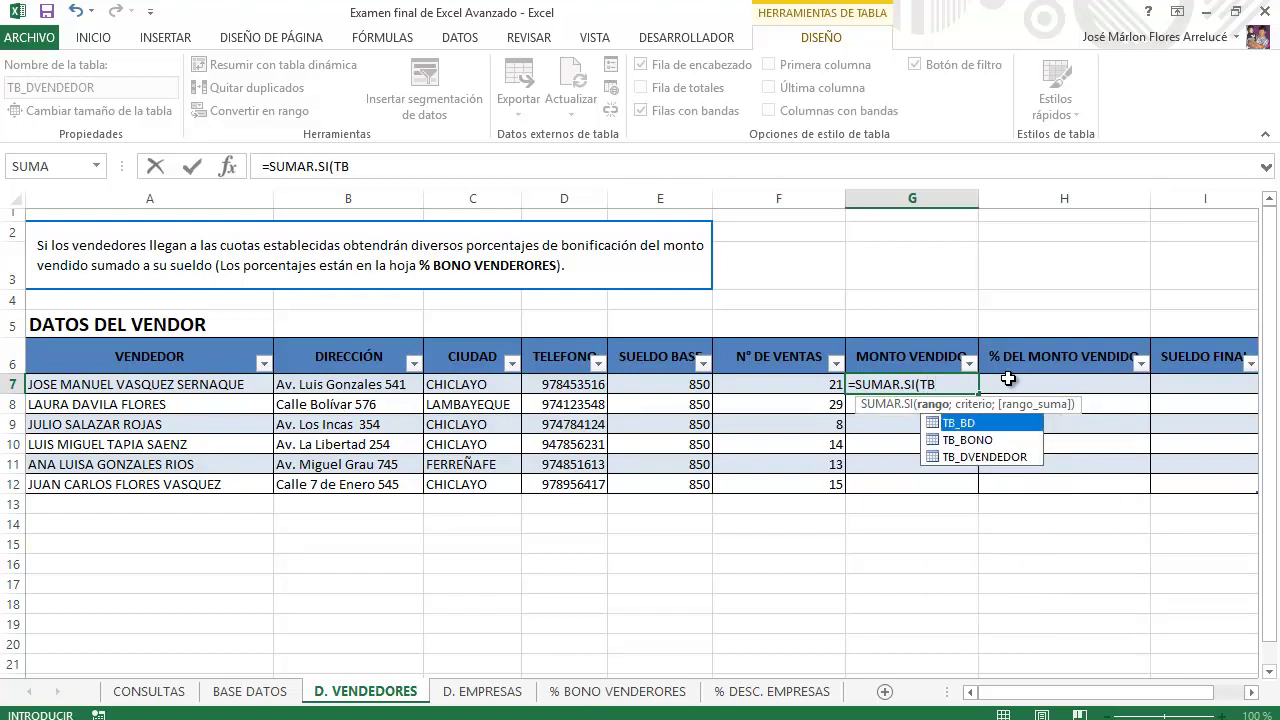
key(Tab)
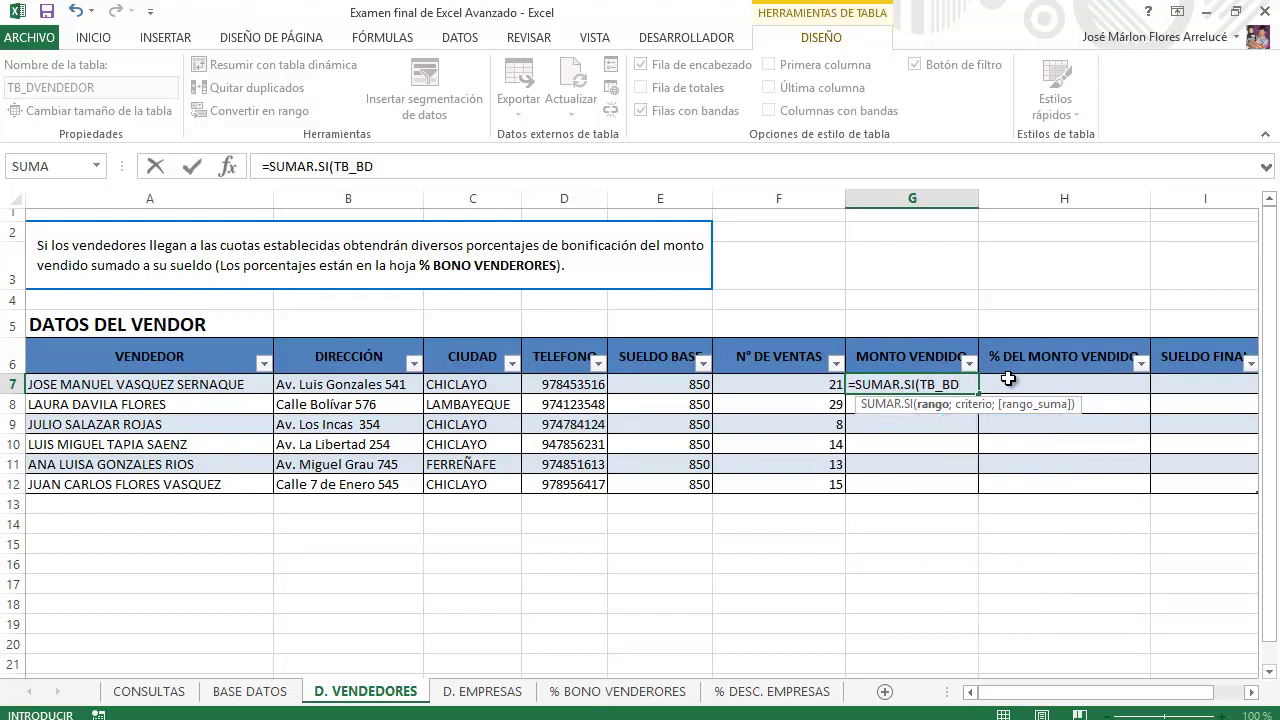
click(966, 384)
text(;)
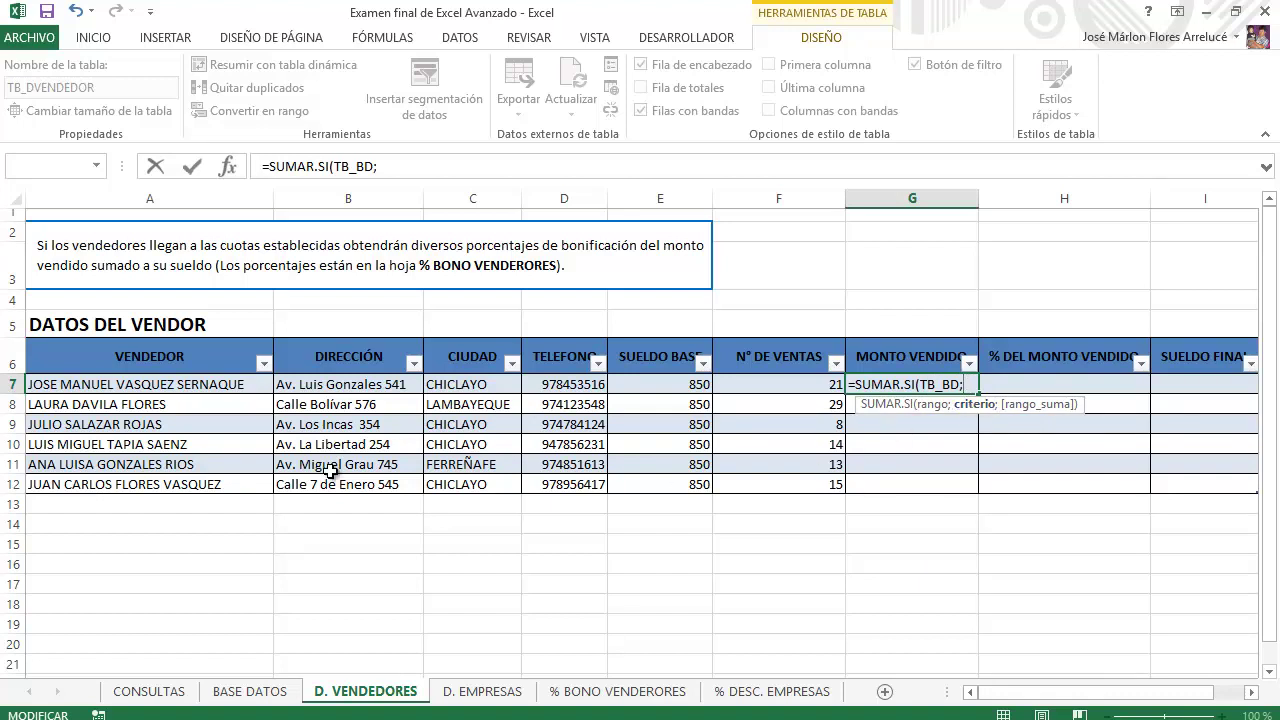
click(216, 386)
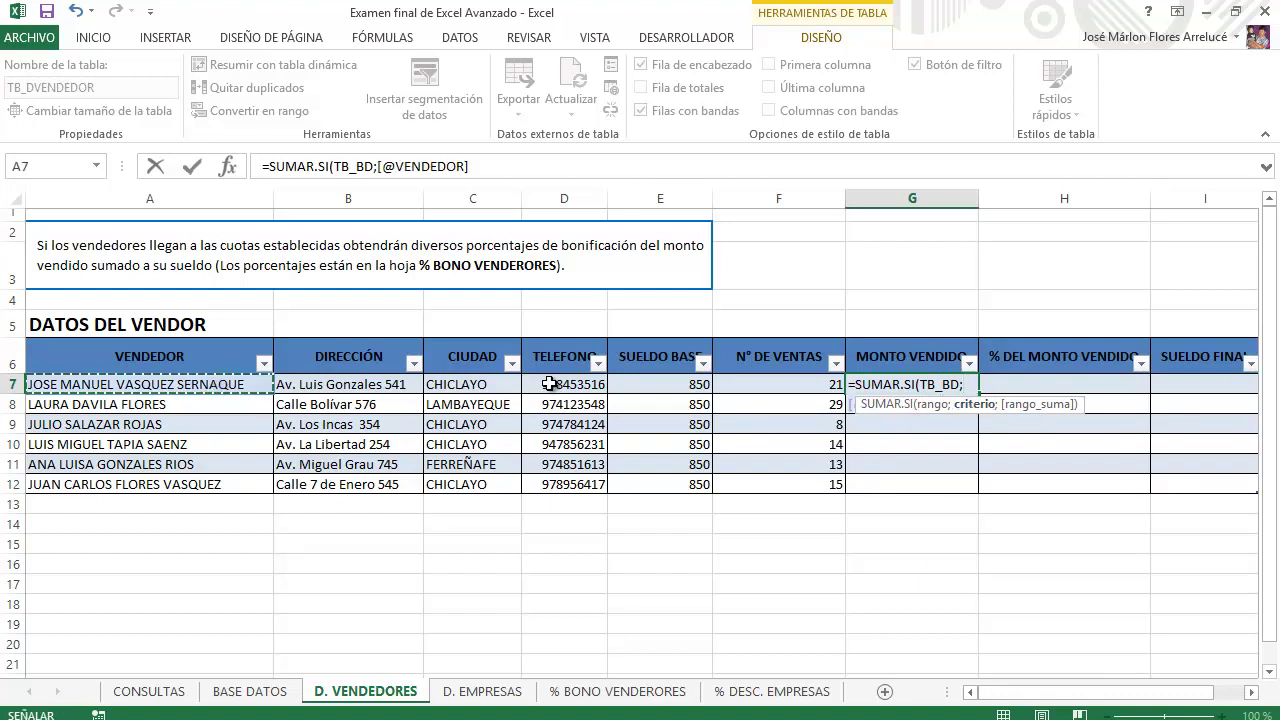
text(;)
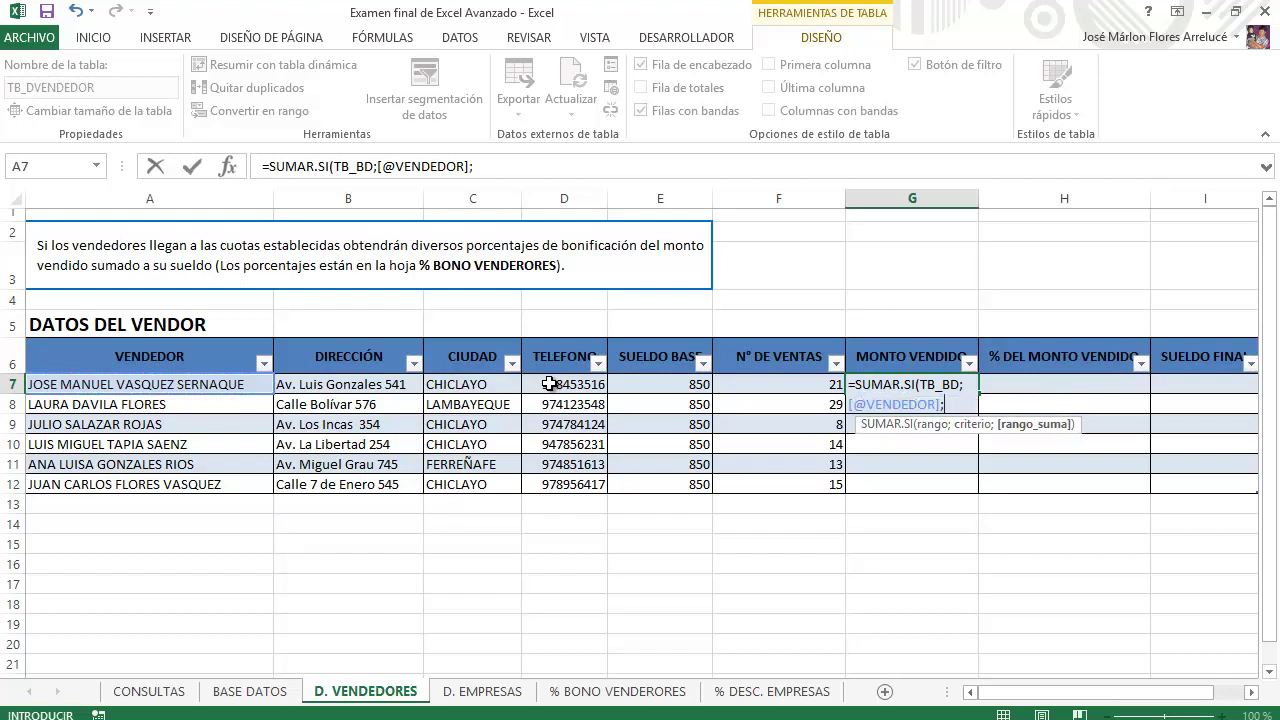
- Complete the SUMAR.SI formula in G7 with TB_BD's MONTO VENDIDO column as the sum range and fill the MONTO VENDIDO column
text(TB)
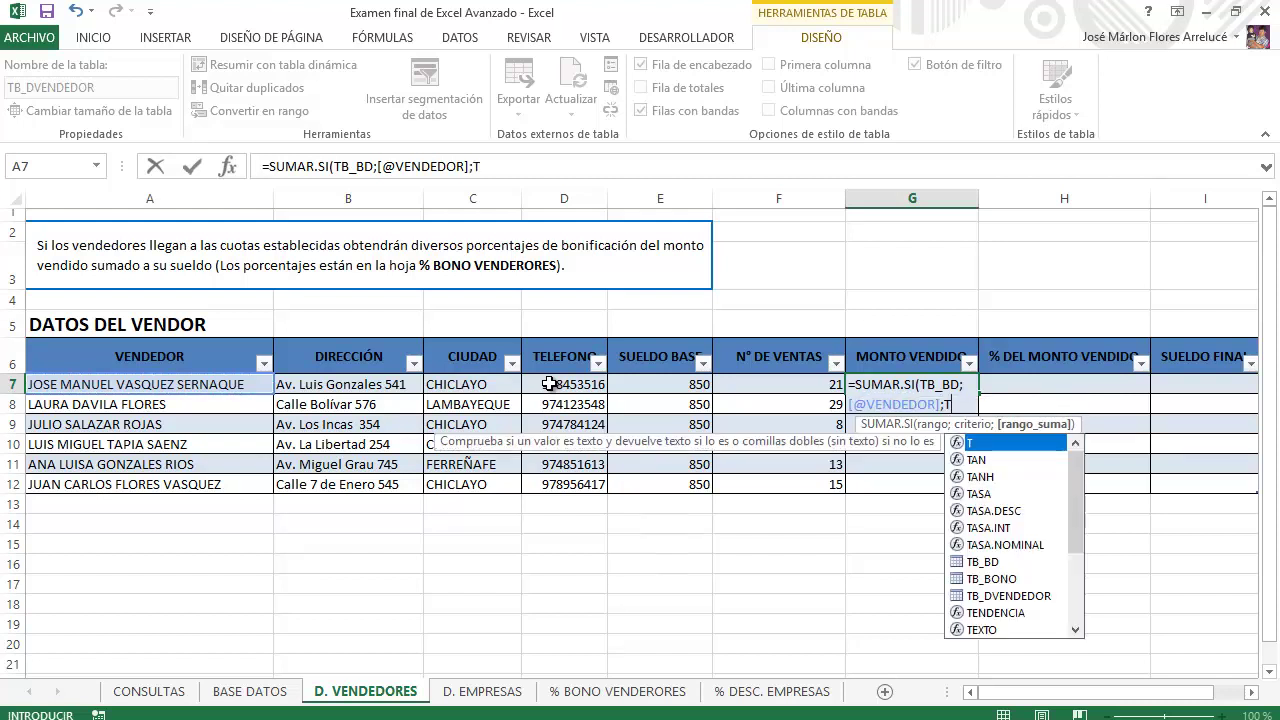
key(Tab)
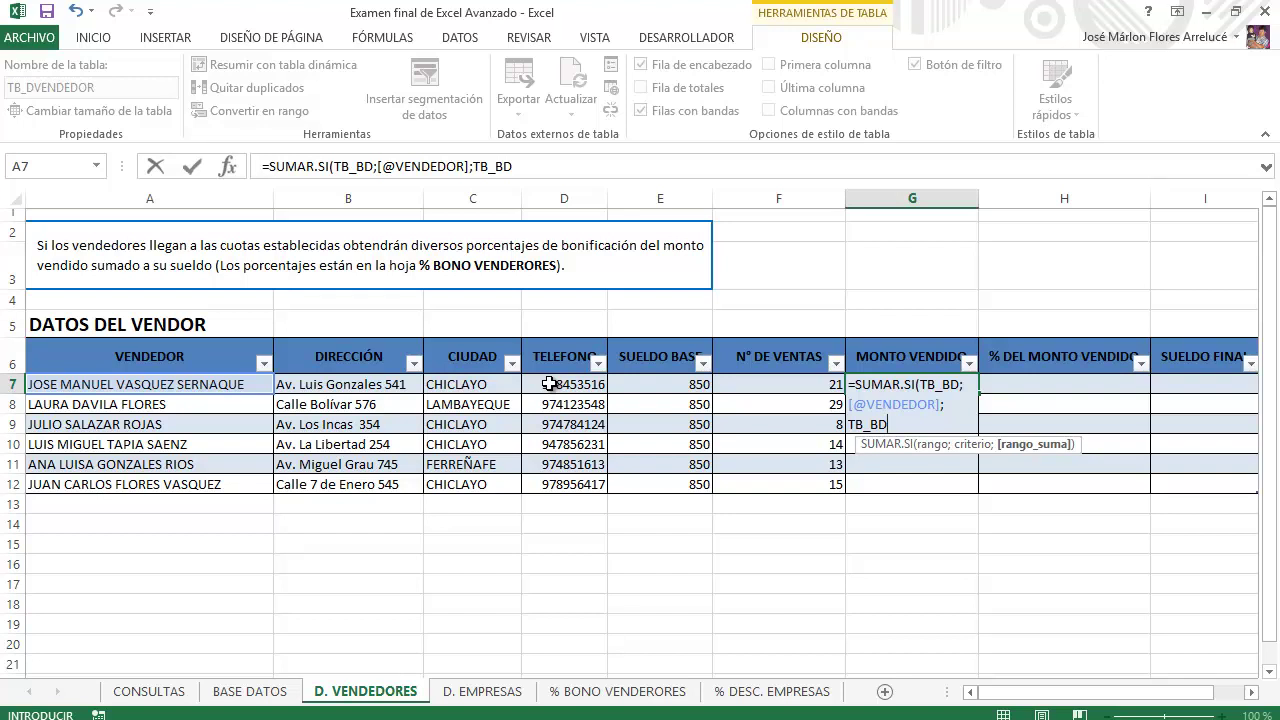
text([)
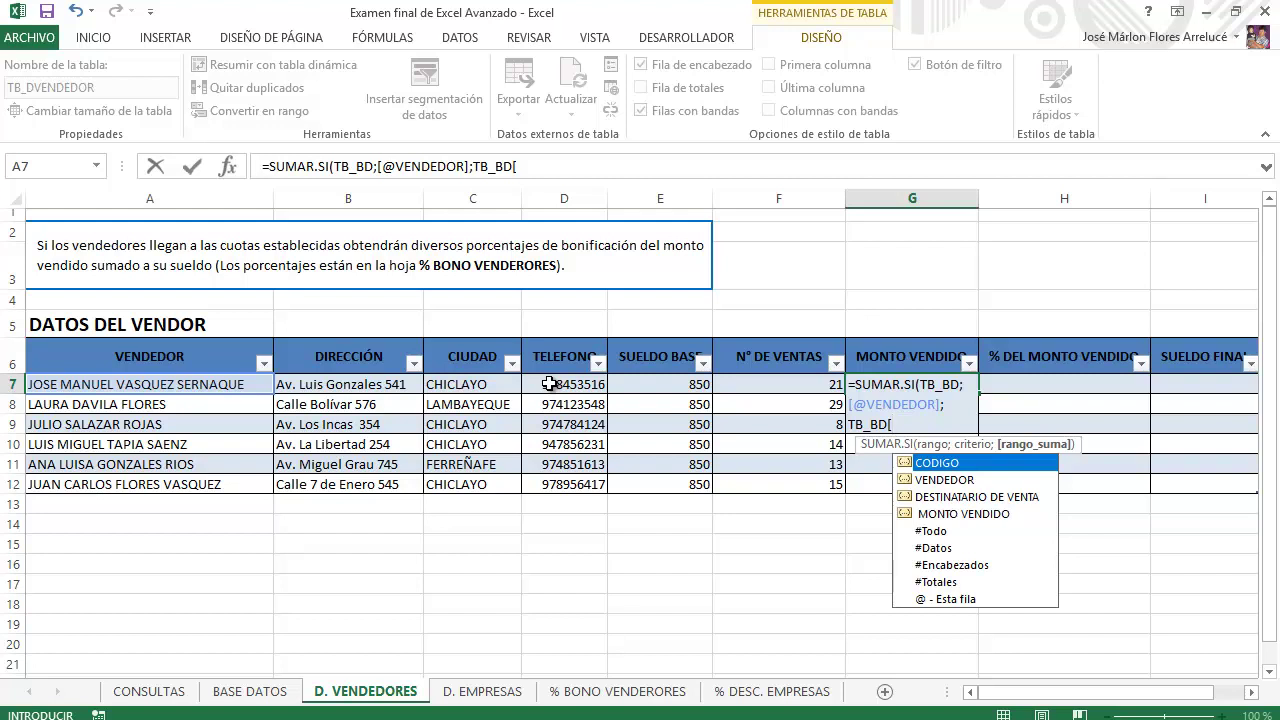
key(Down)
key(Down)
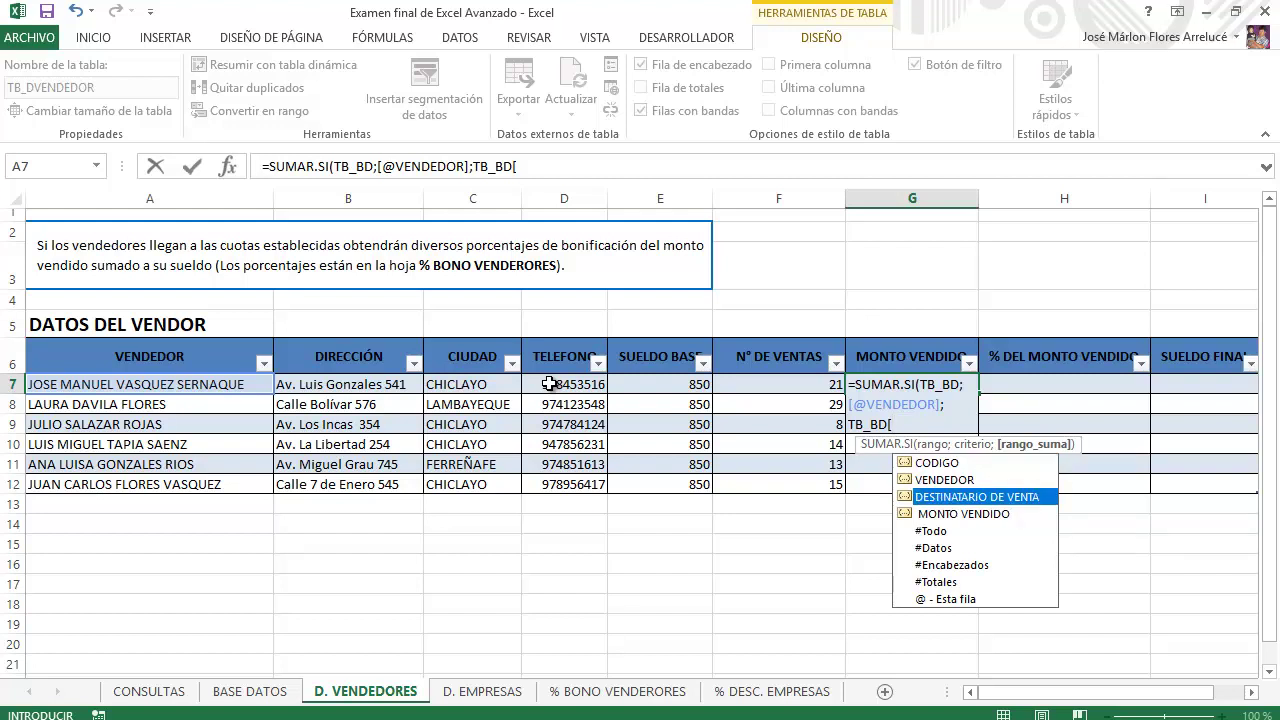
key(Down)
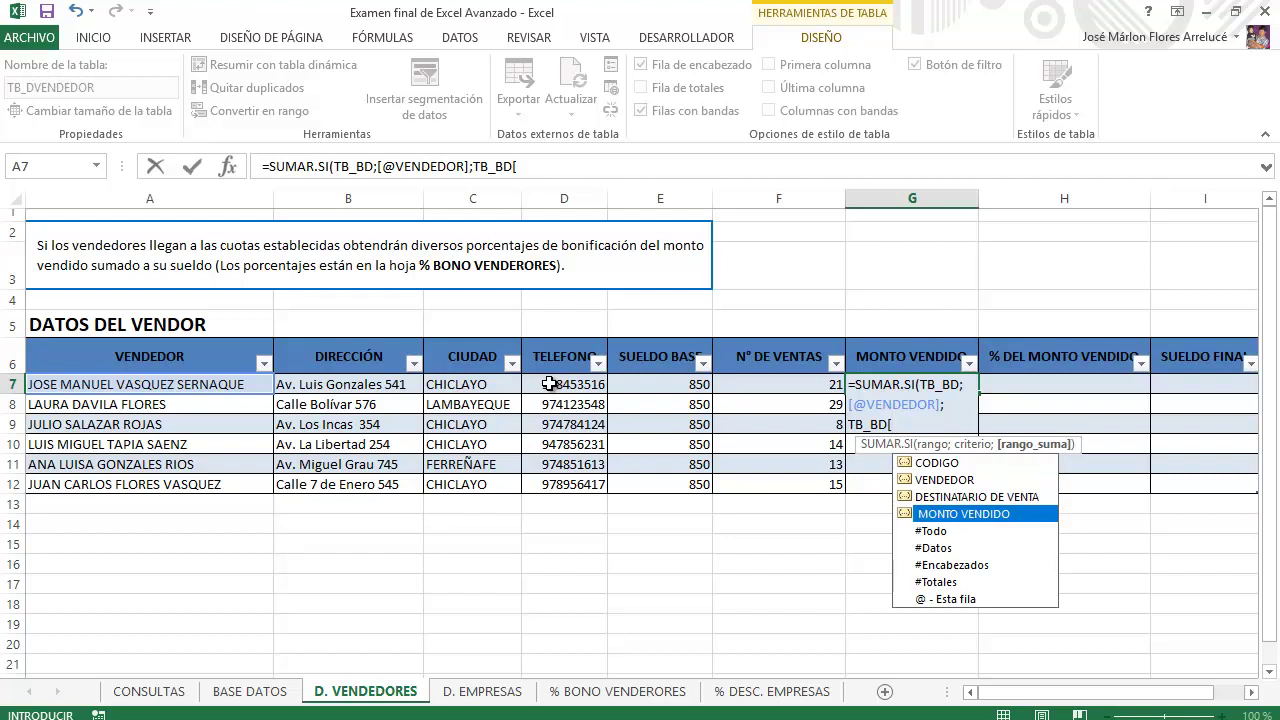
key(Tab)
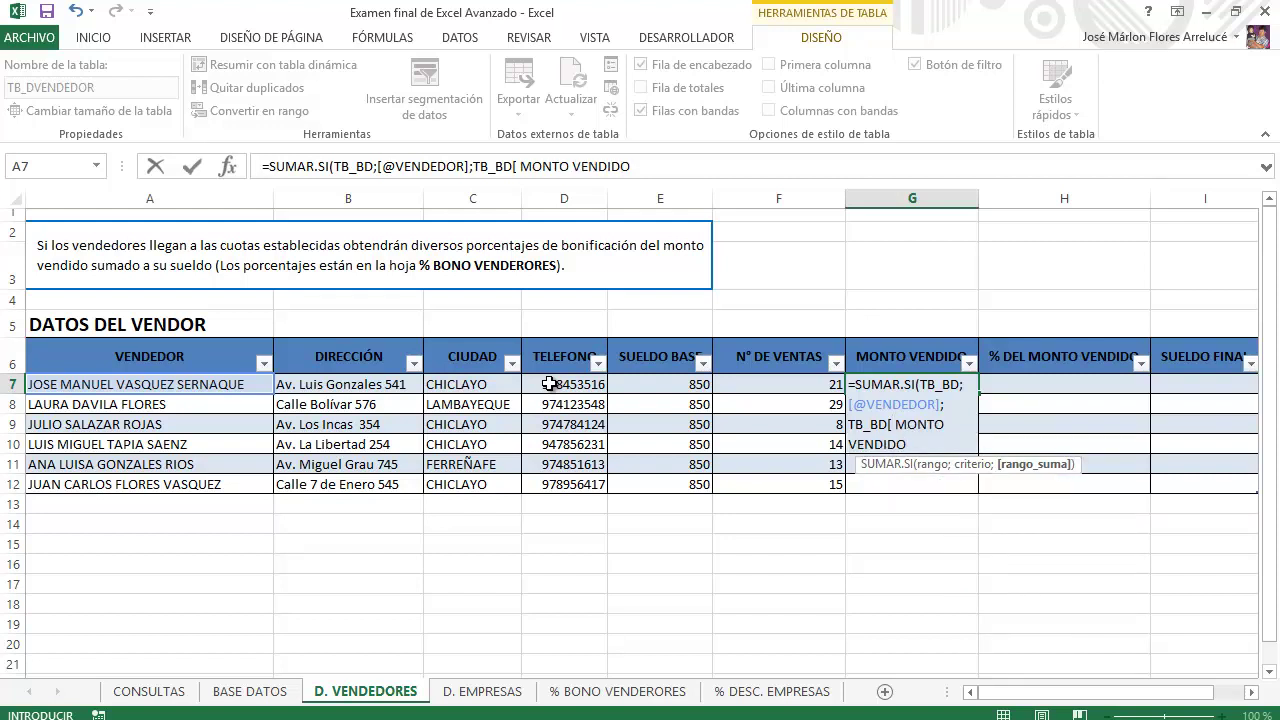
text(]))
key(Return)
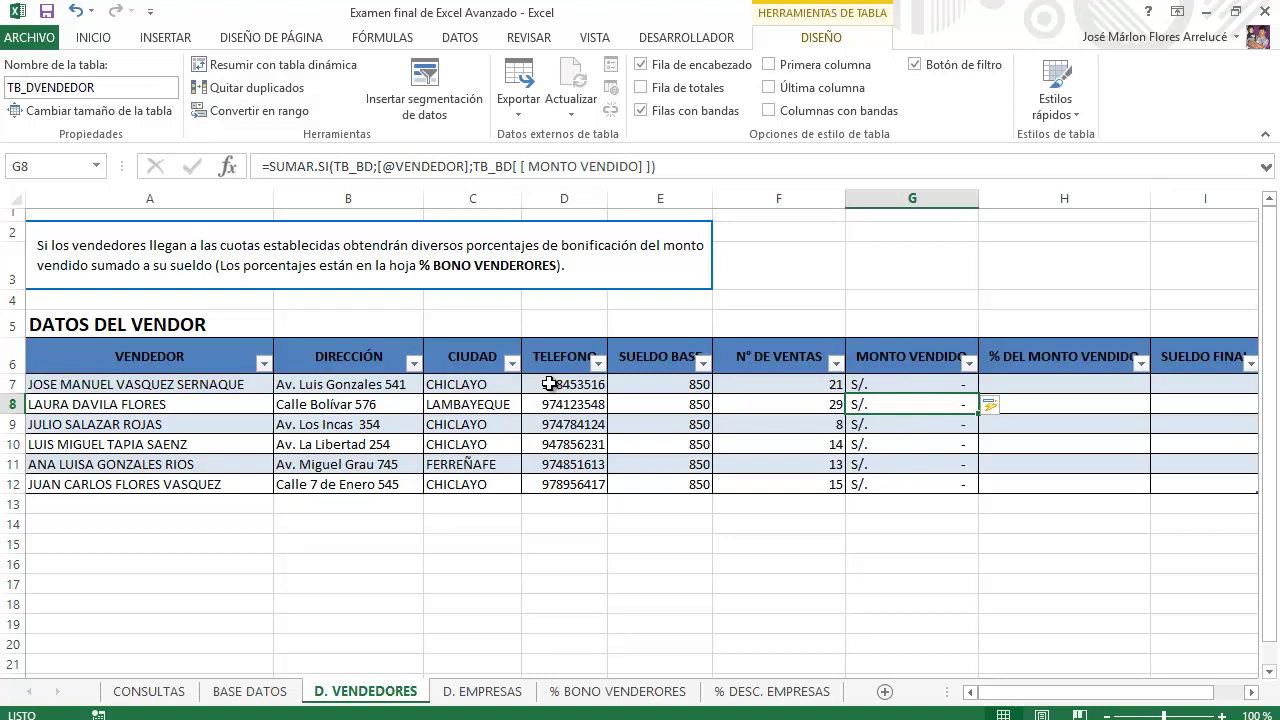
- Correct the SUMAR.SI formula in G7 so its criteria range is TB_BD[VENDEDOR] instead of the whole table
click(893, 385)
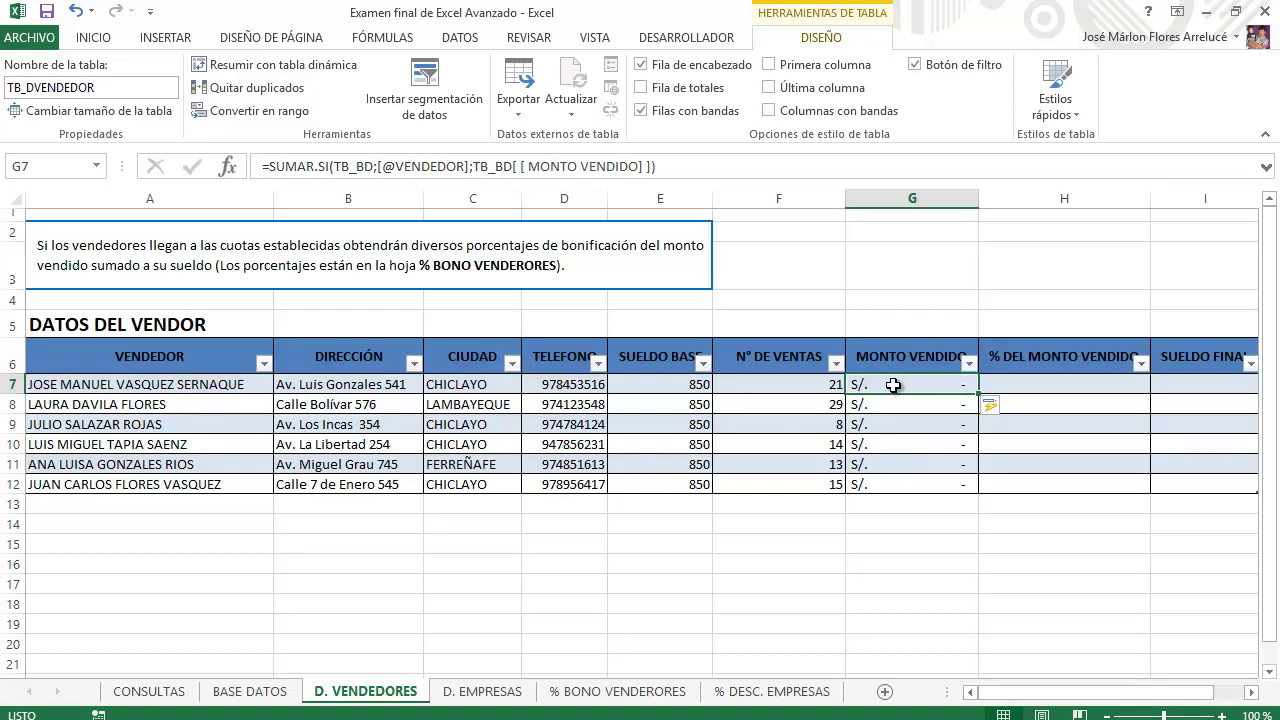
key(F2)
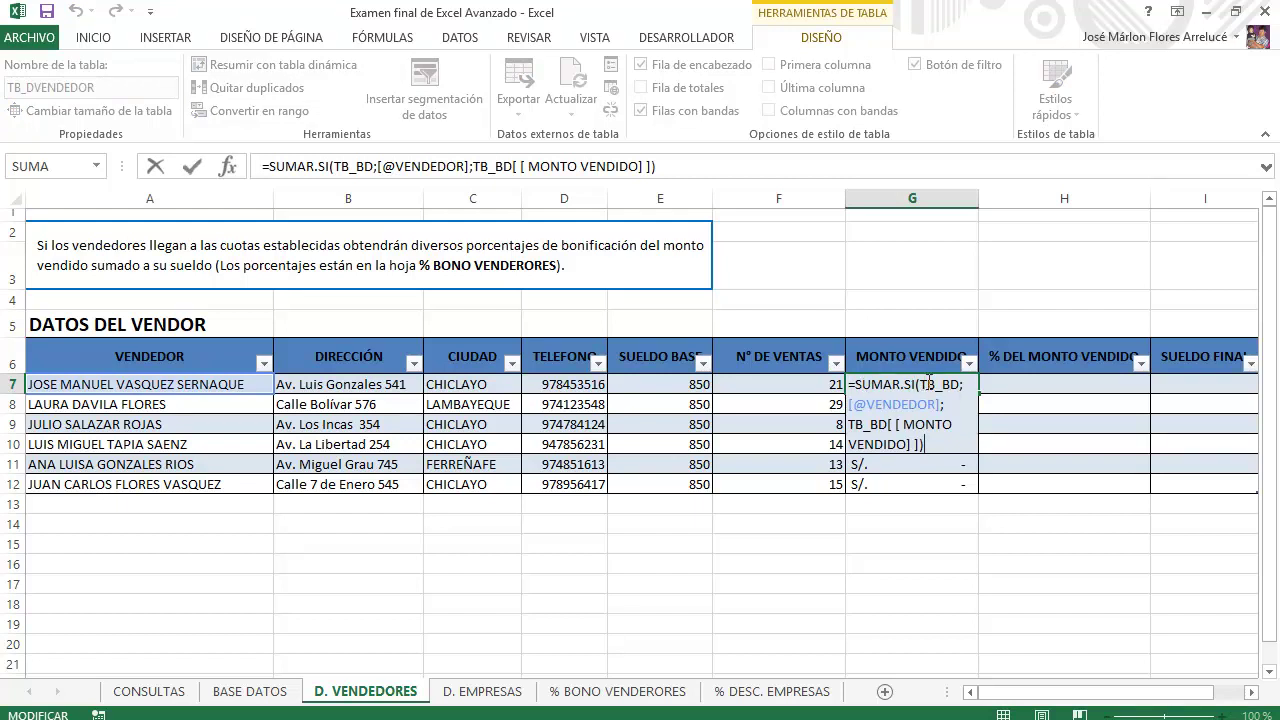
click(927, 384)
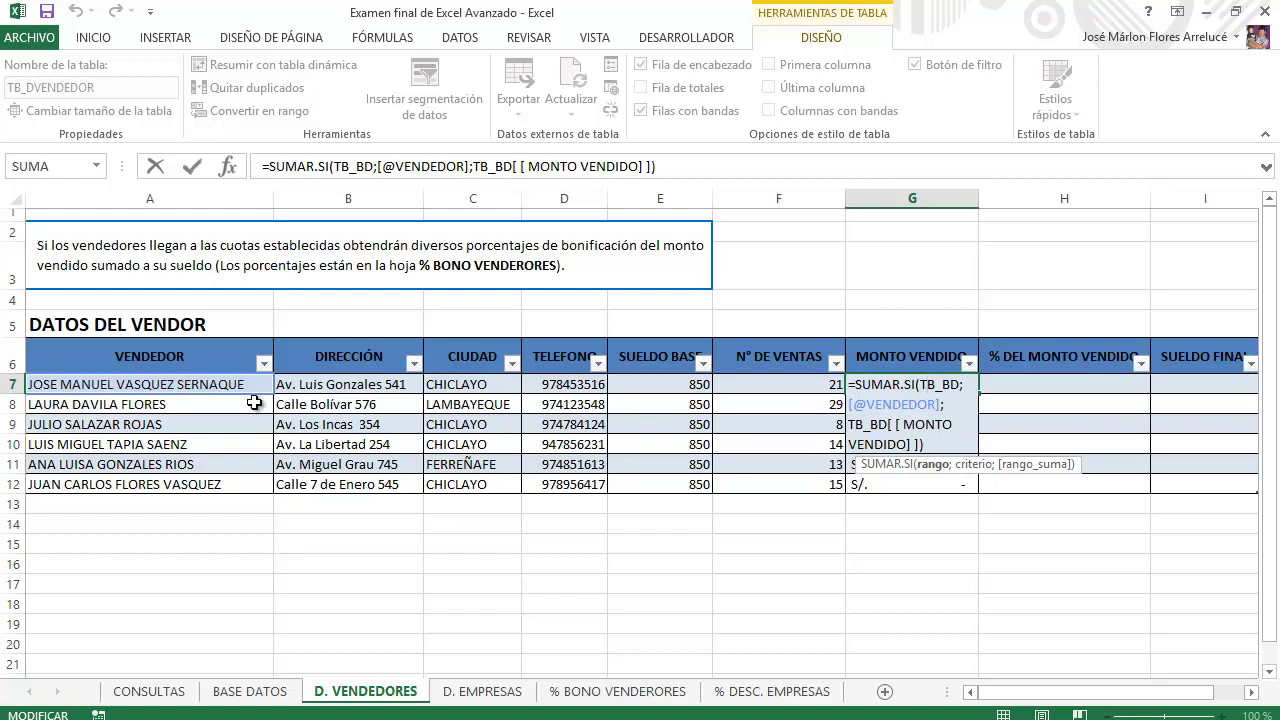
key(Return)
click(250, 691)
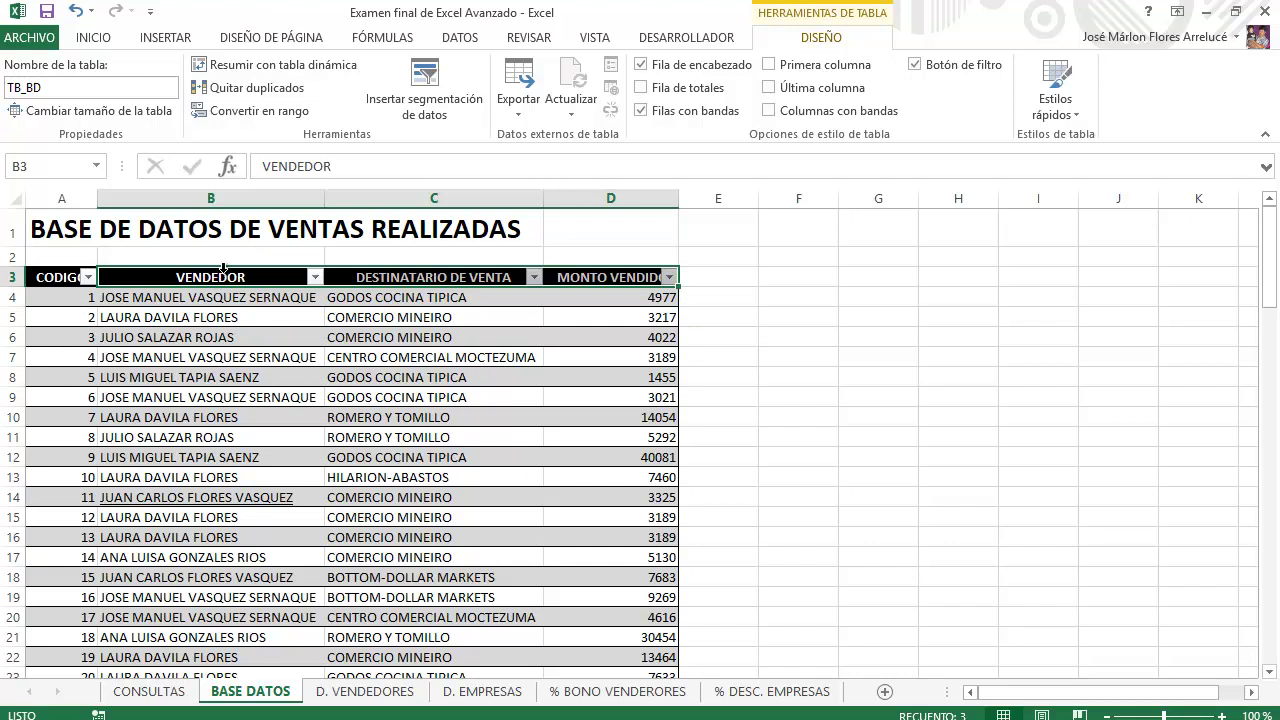
click(372, 692)
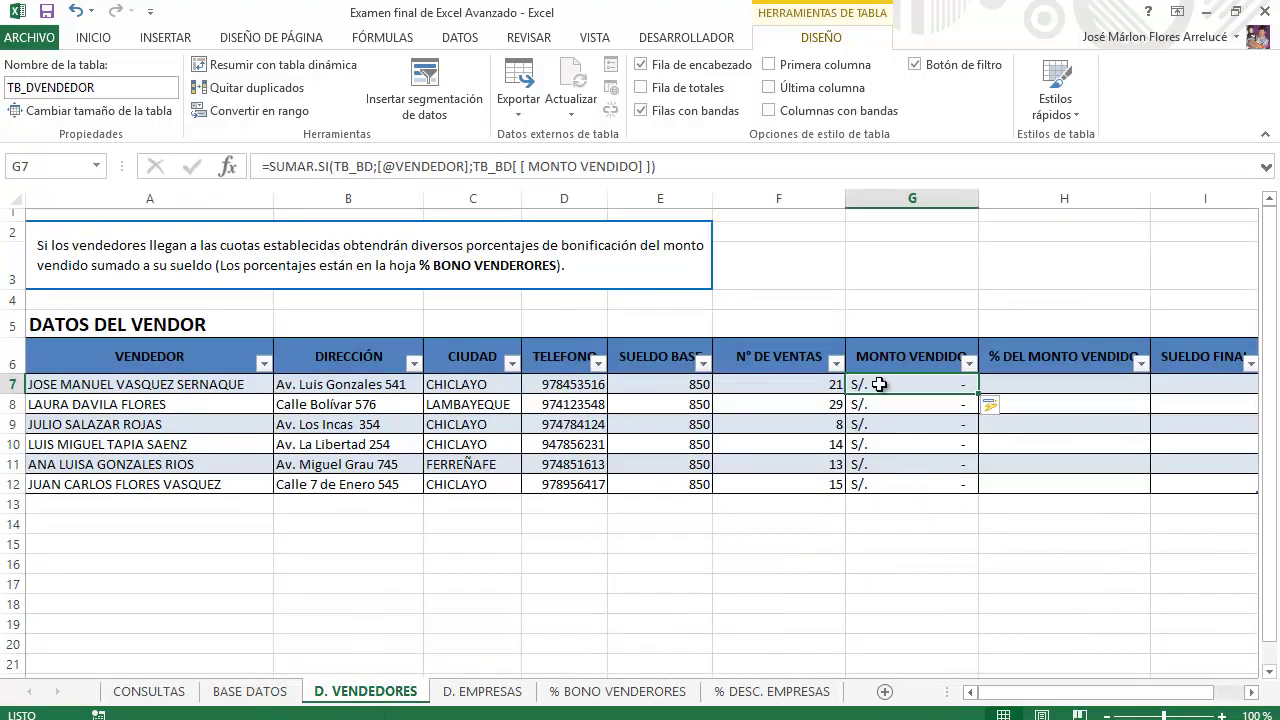
double_click(962, 385)
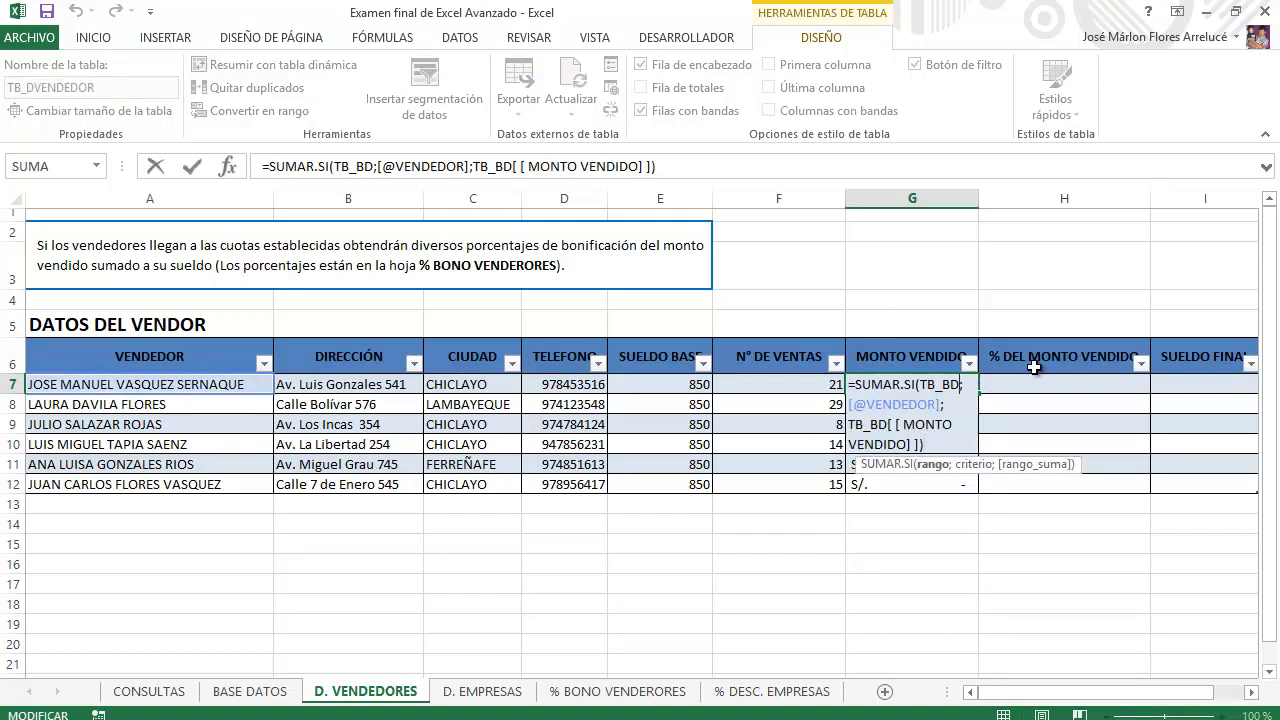
text([)
key(Down)
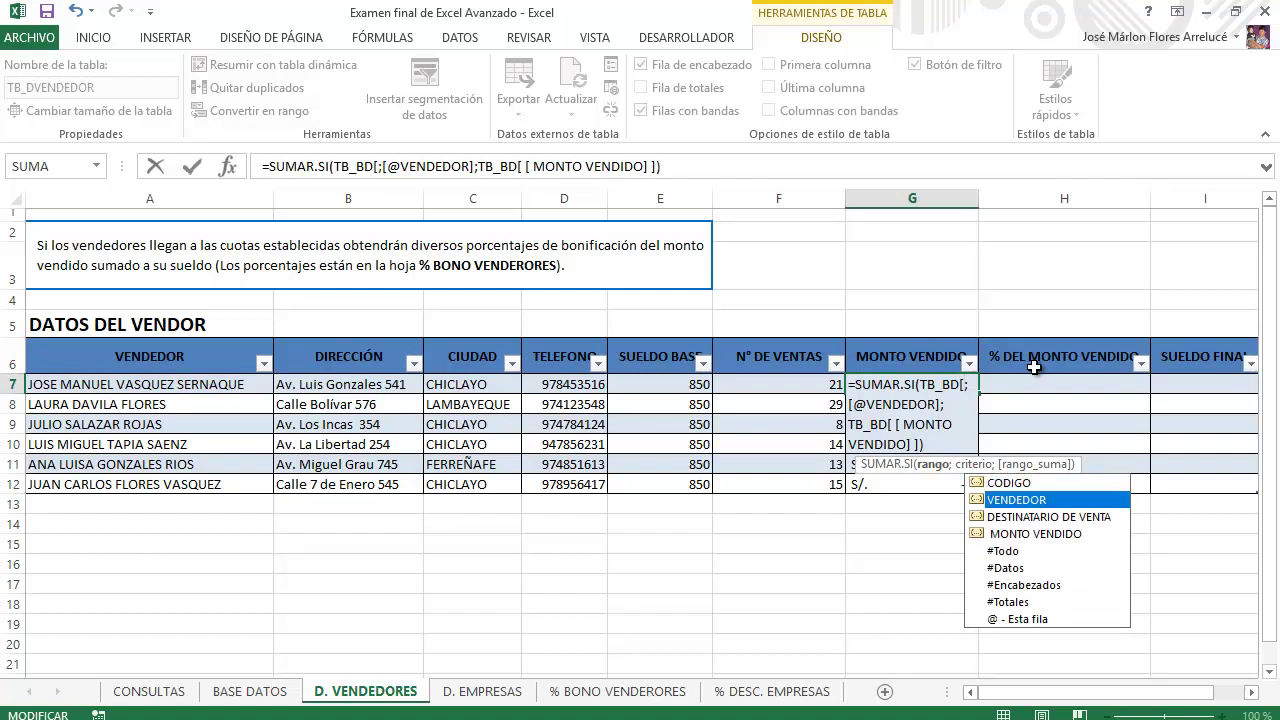
key(Tab)
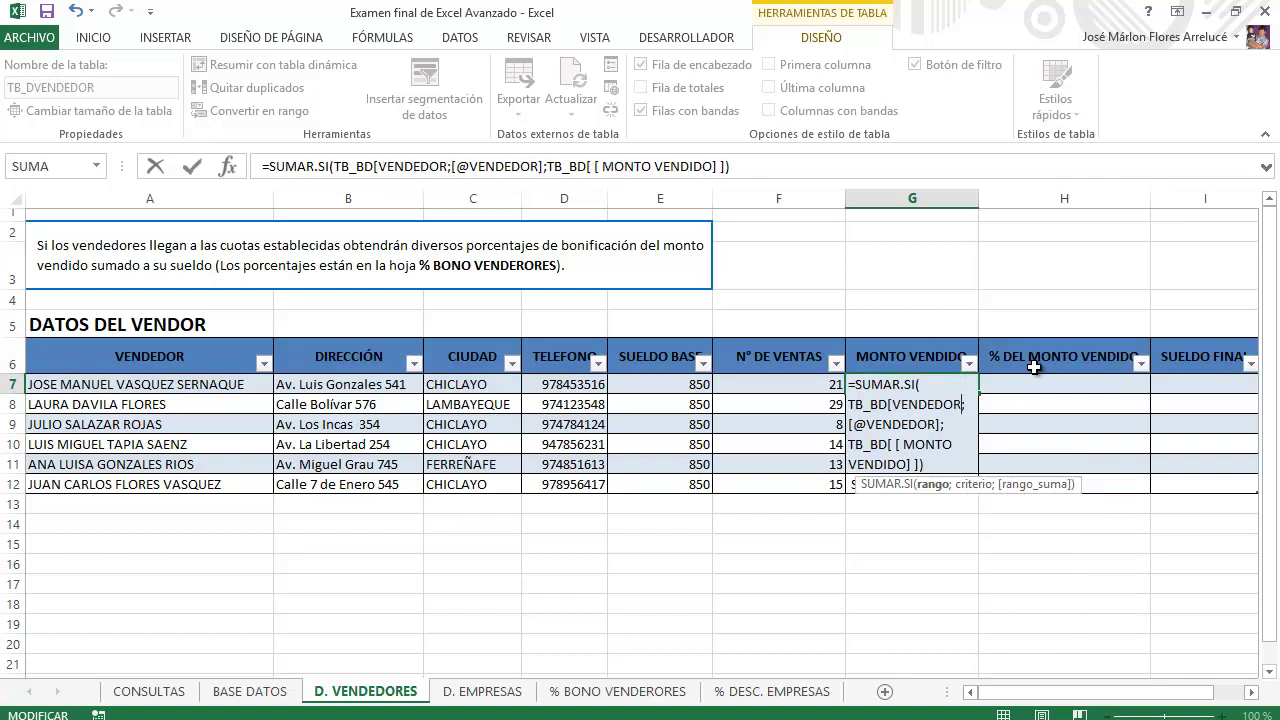
text(])
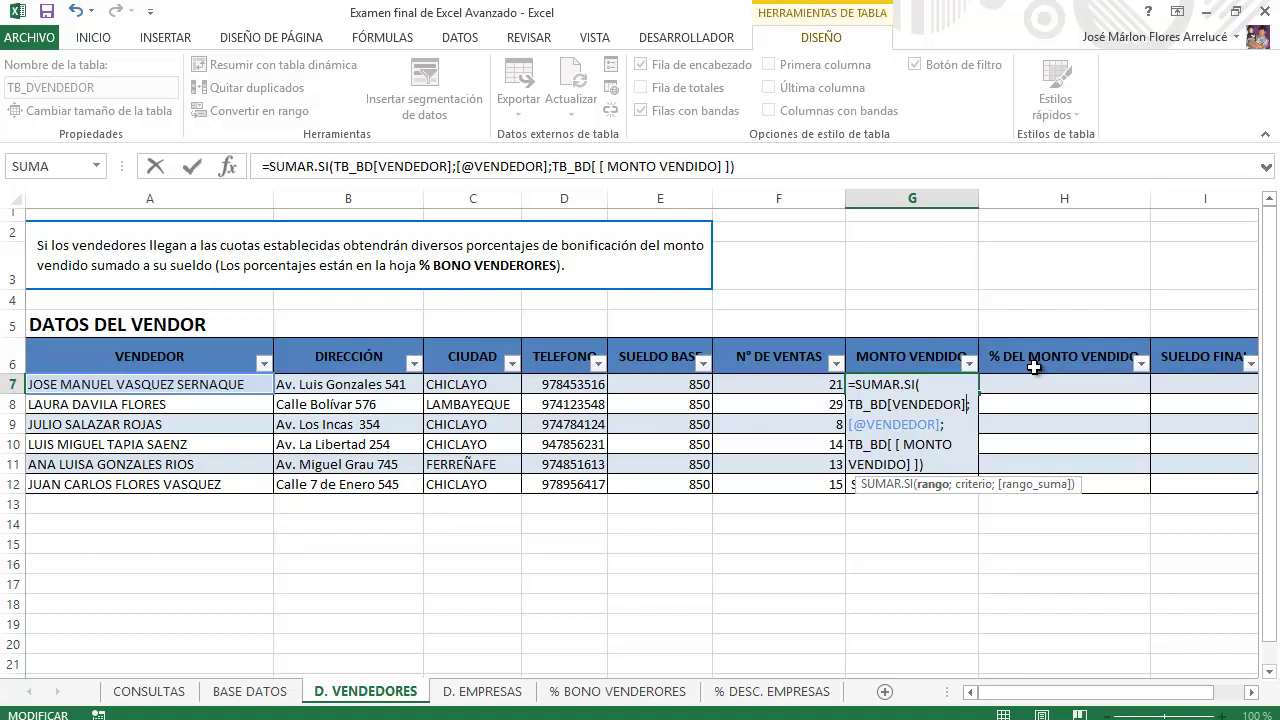
key(Return)
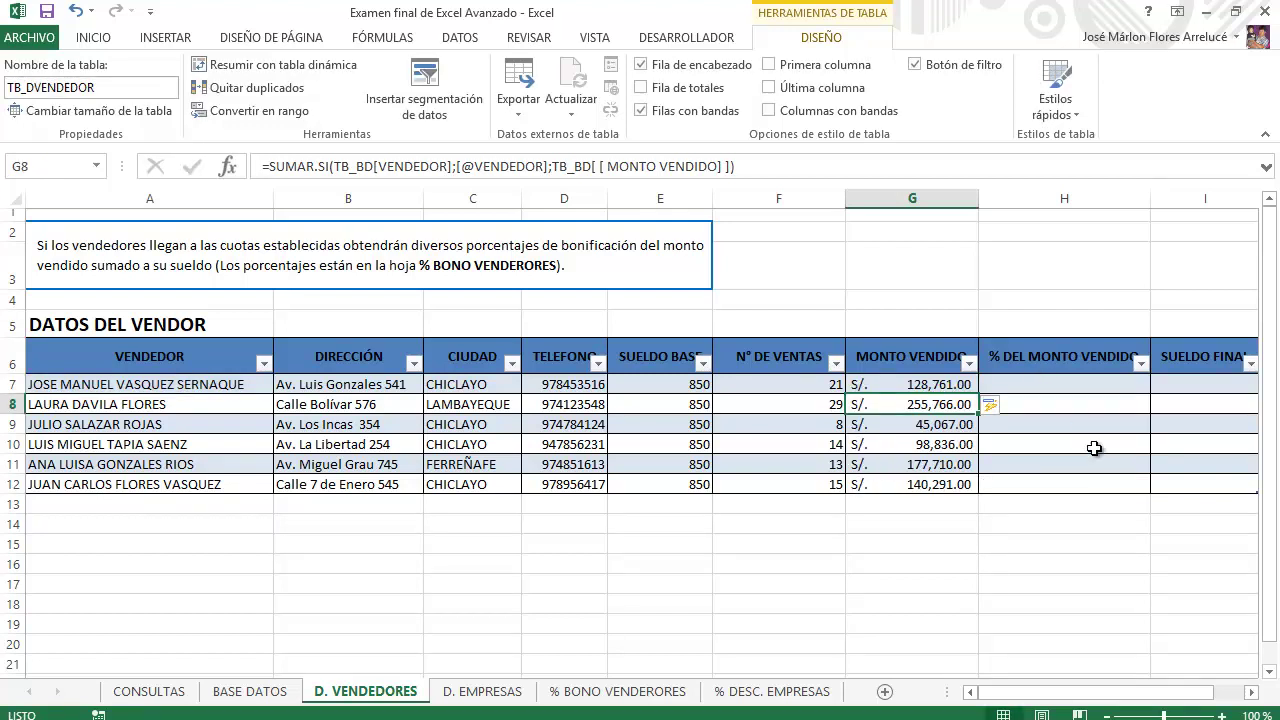
- Consult the % BONO VENDERORES table and start a BUSCARV formula in H7 on D. VENDEDORES with [@[MONTO VENDIDO]] as the lookup value
click(1068, 388)
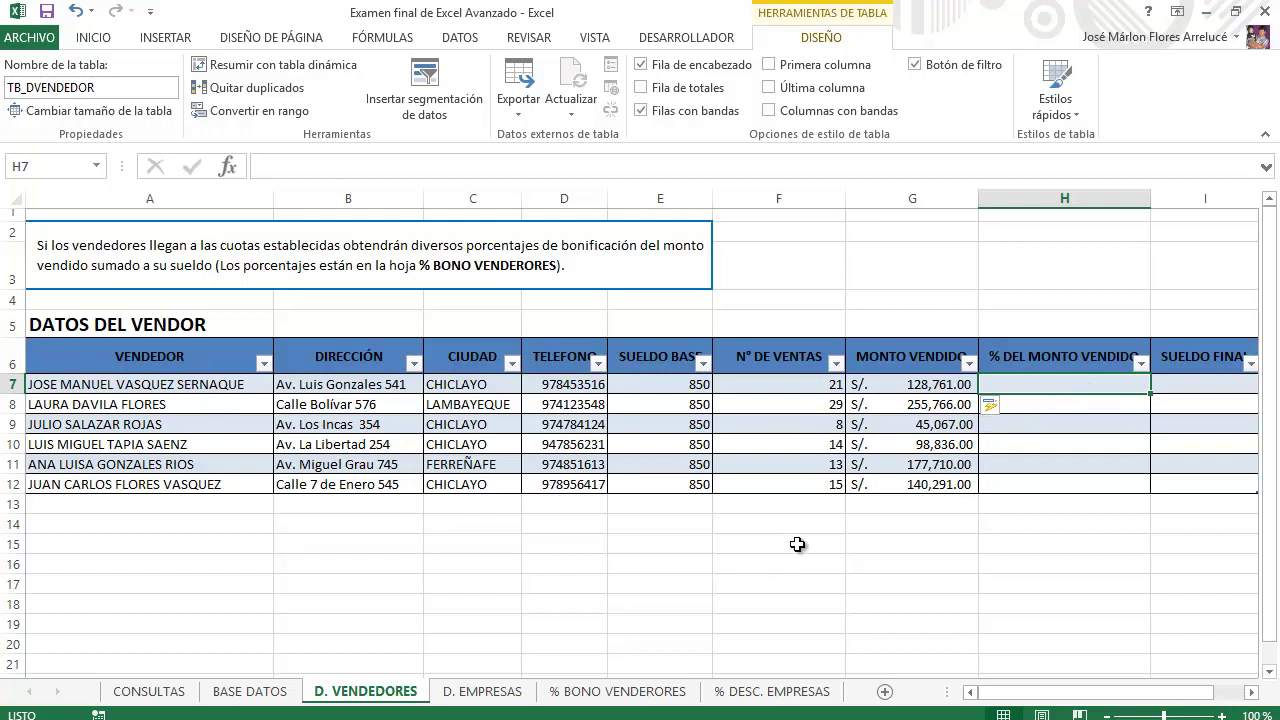
click(637, 700)
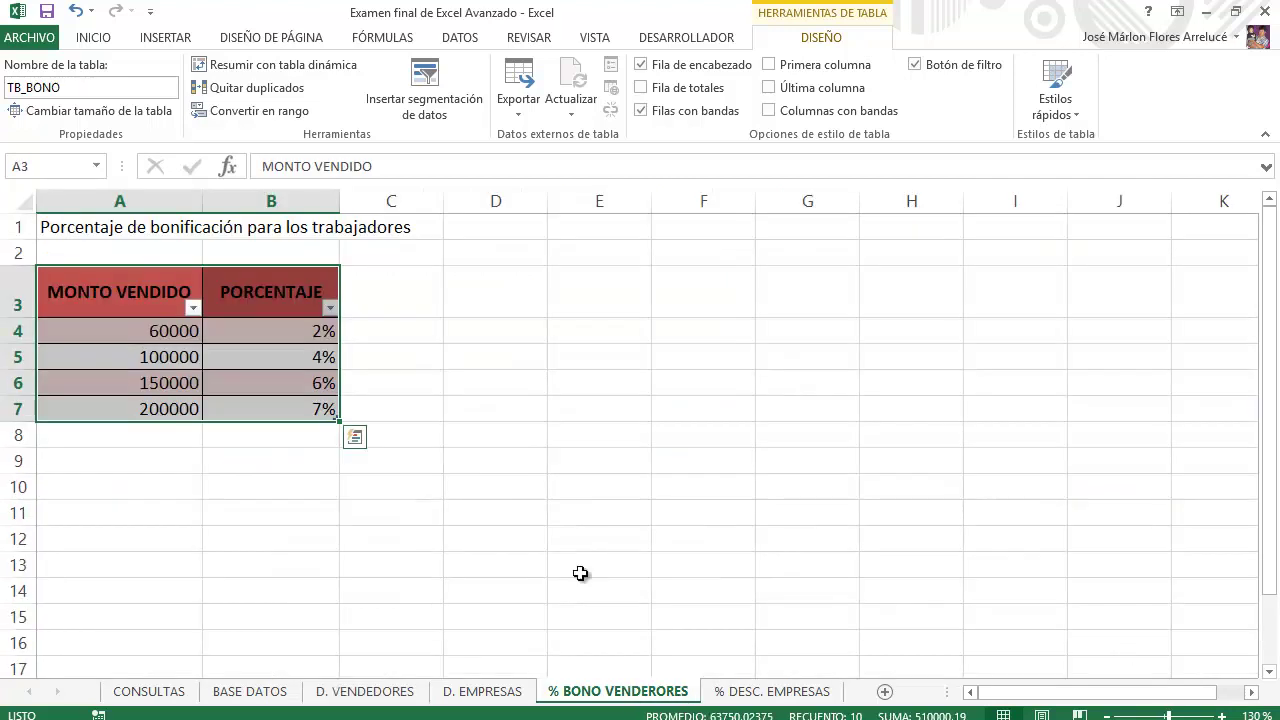
click(245, 330)
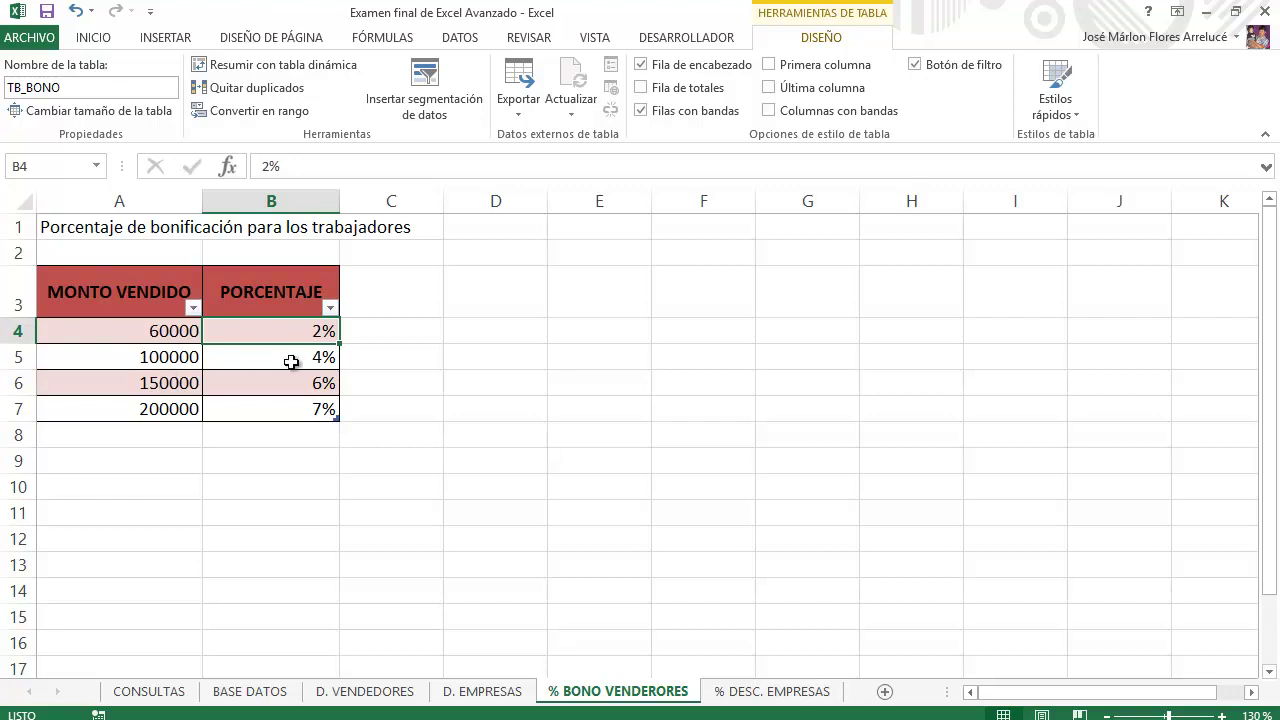
click(364, 691)
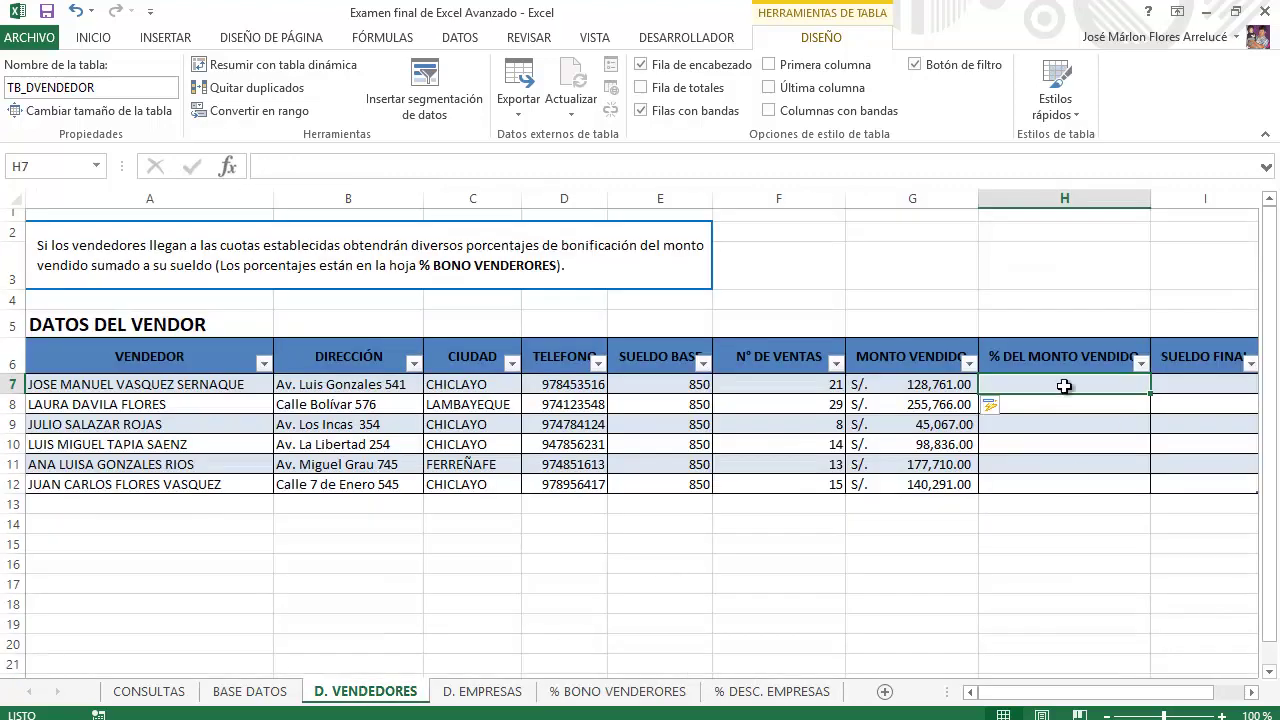
text(=)
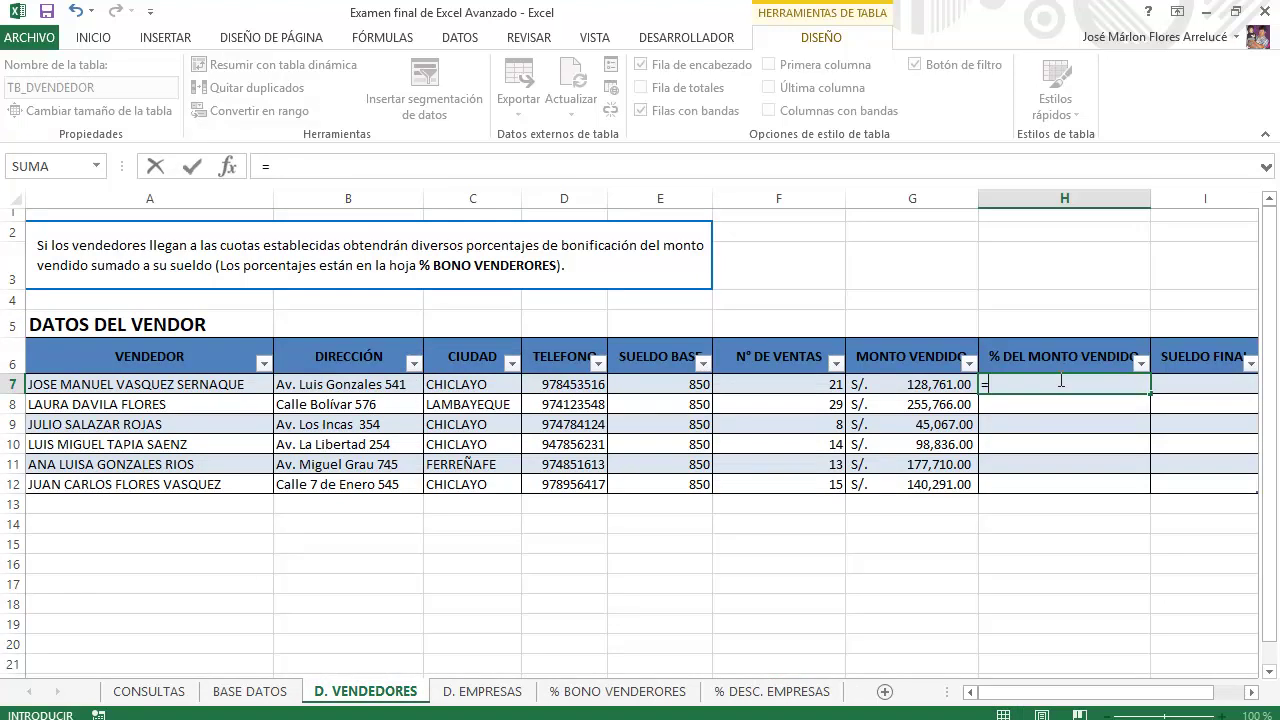
text(BUS)
key(Down)
key(Down)
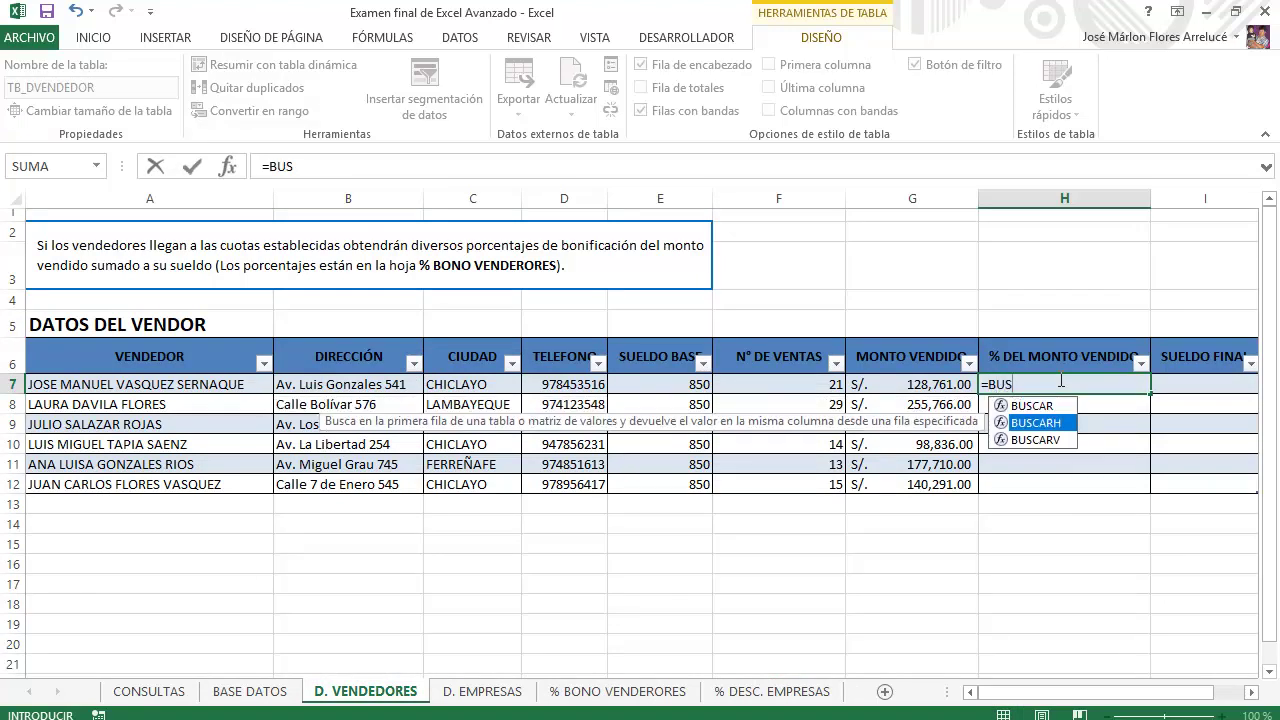
key(Tab)
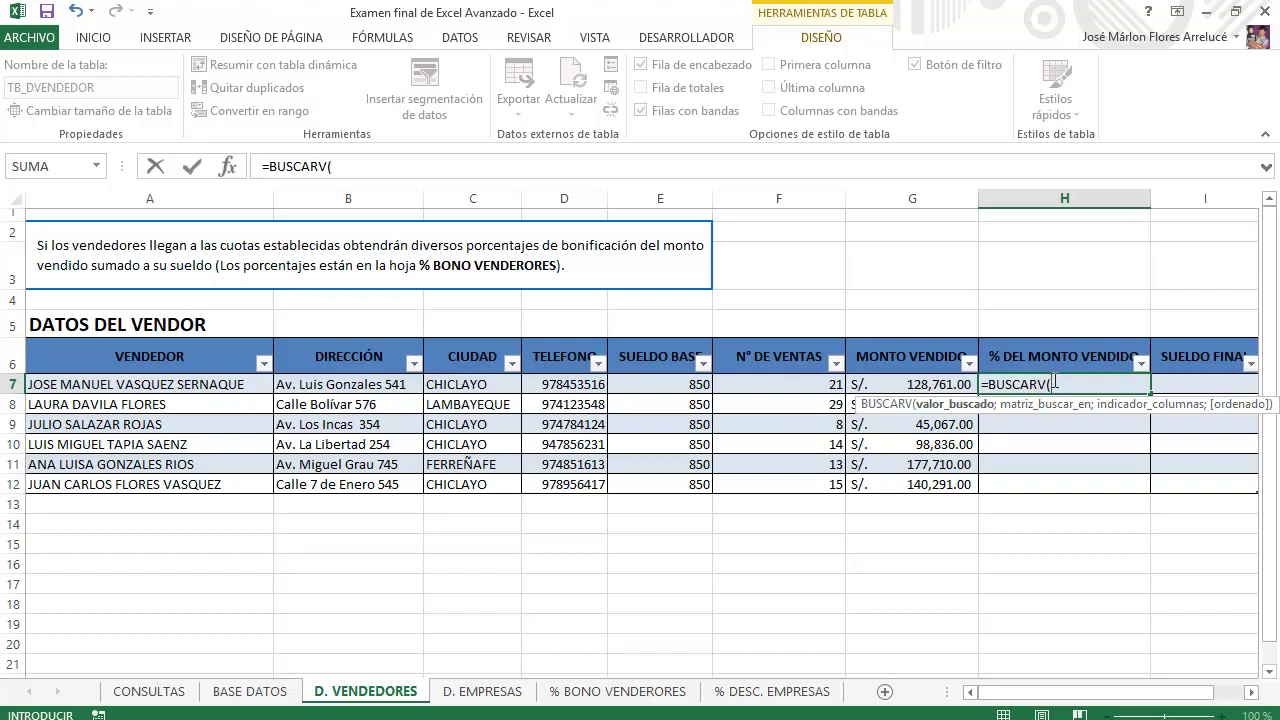
click(940, 384)
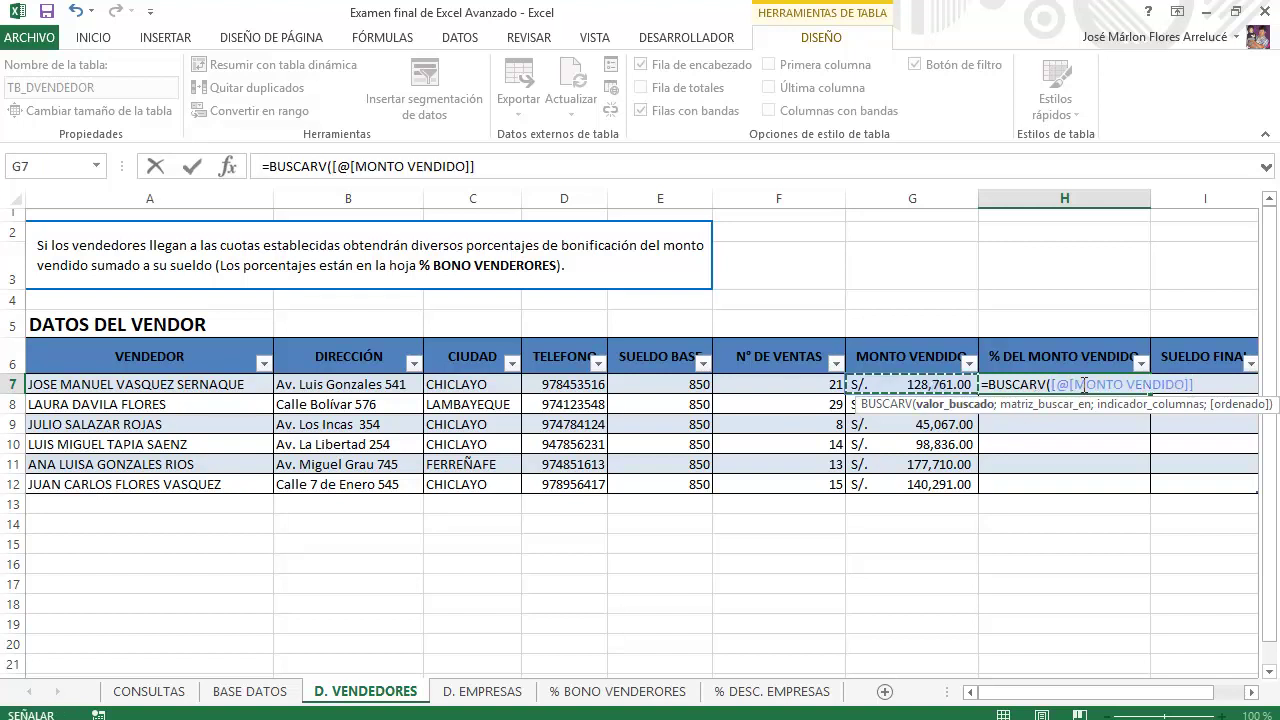
text(;)
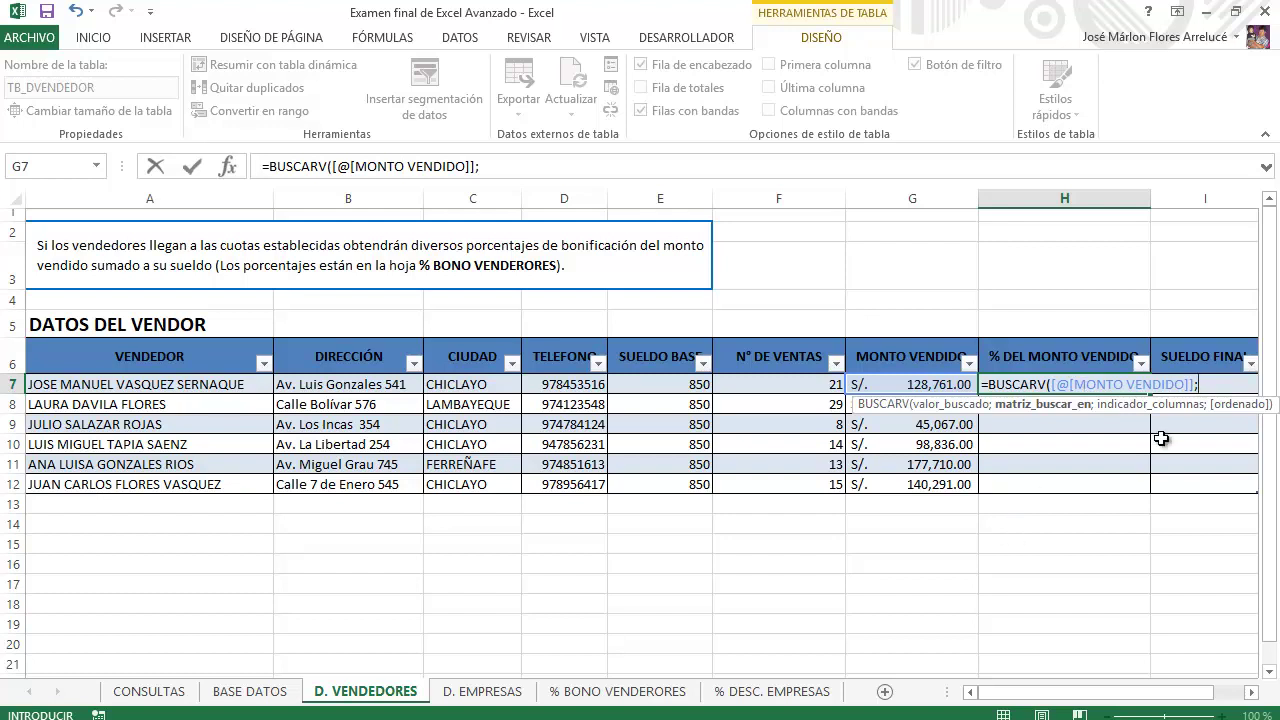
- Complete the BUSCARV formula in H7 with table TB_BONO, column 2 and approximate match VERDADERO, filling the % DEL MONTO VENDIDO column
text(TB)
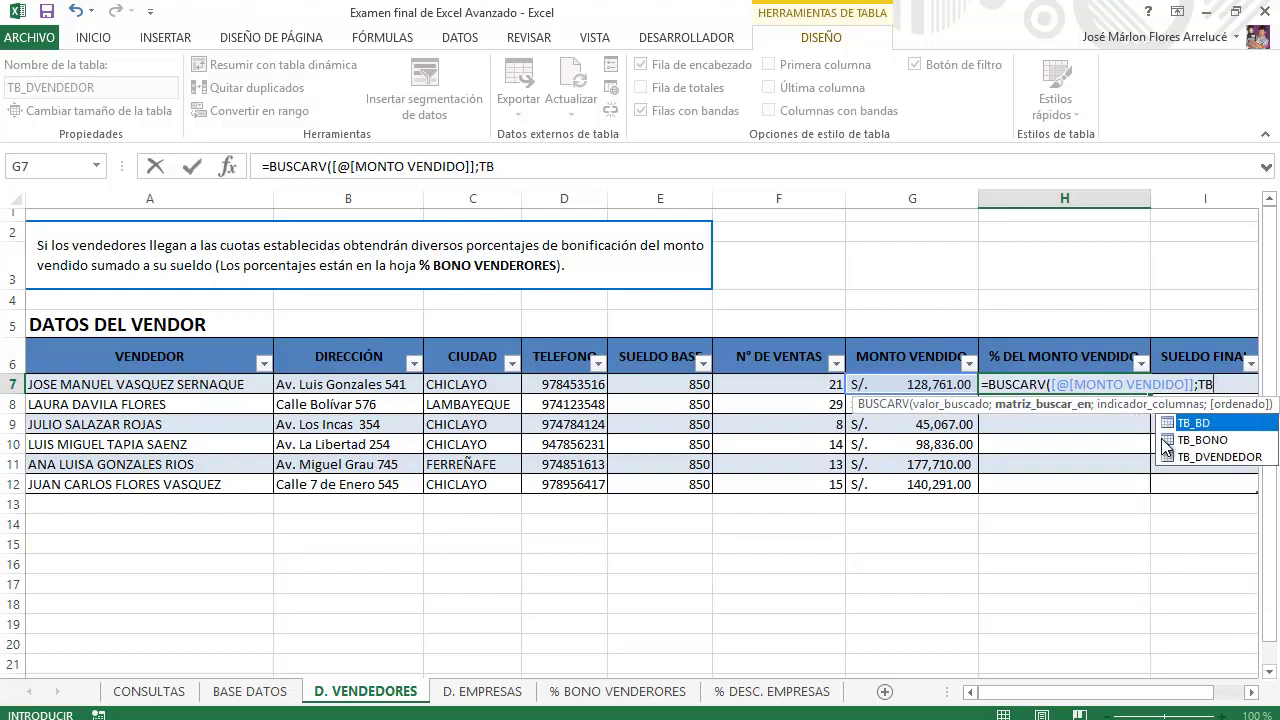
key(Down)
key(Down)
key(Up)
key(Tab)
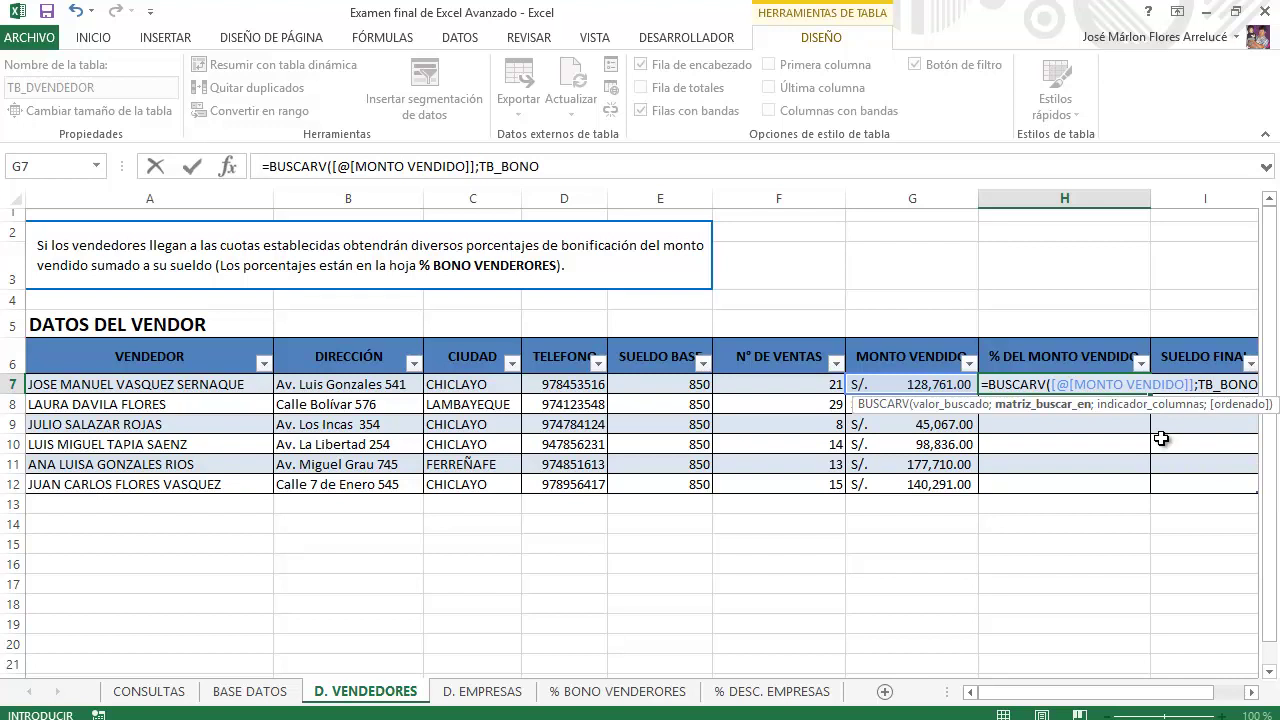
text(;2)
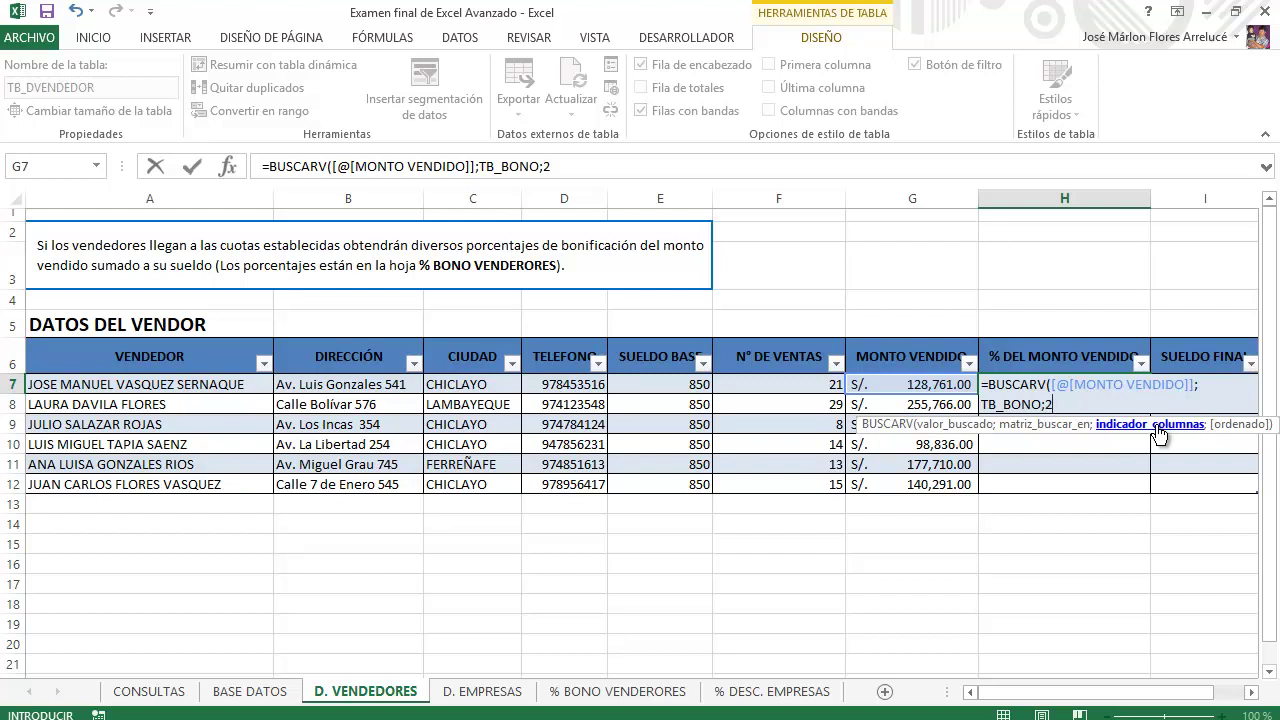
text(;)
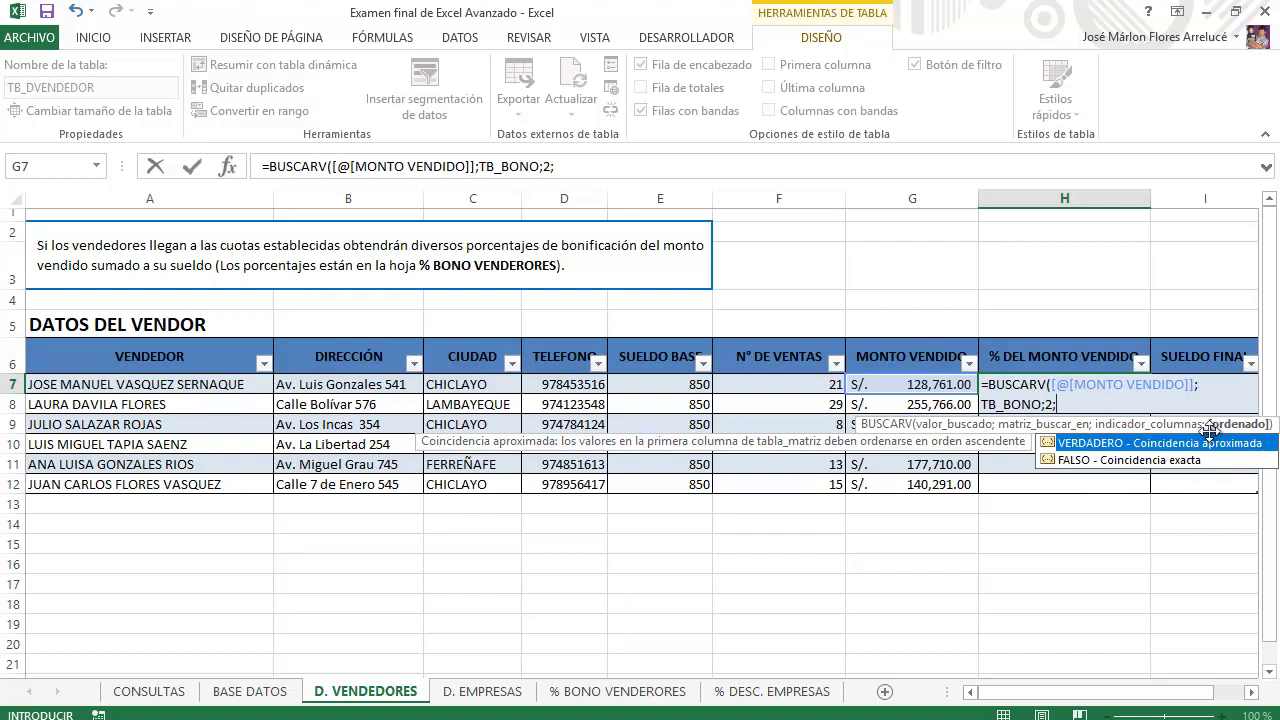
key(Tab)
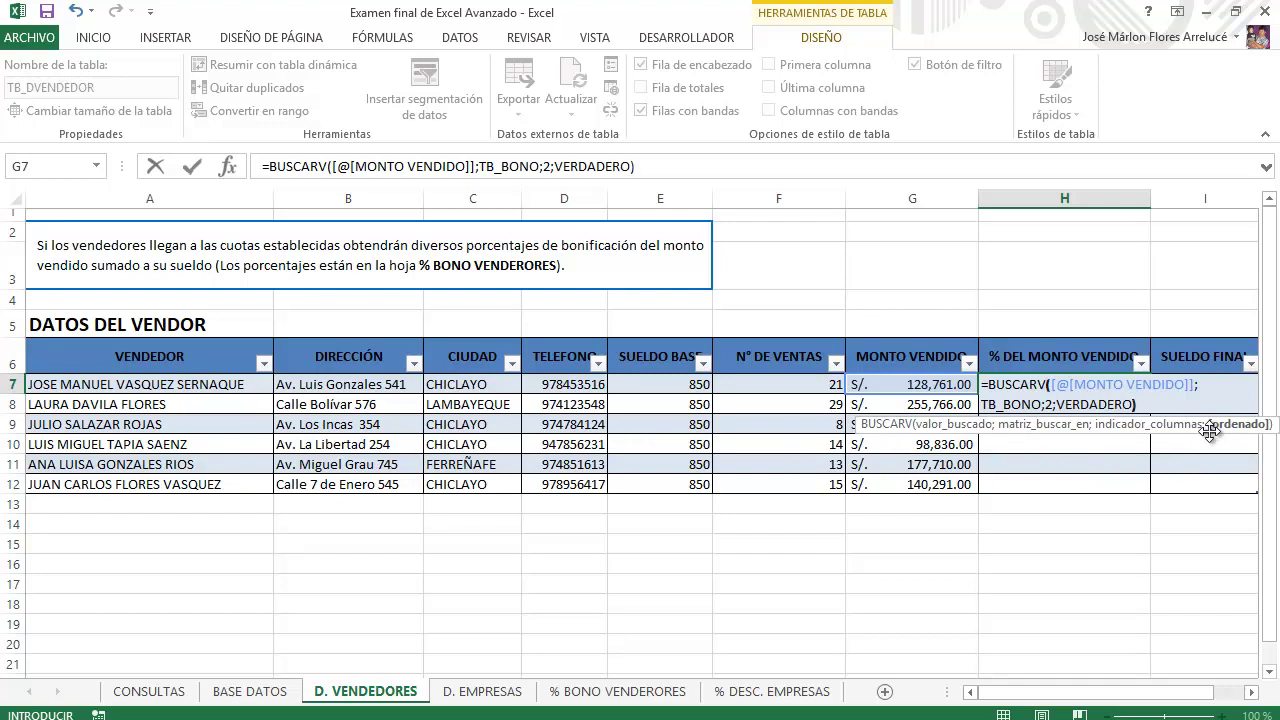
key(Return)
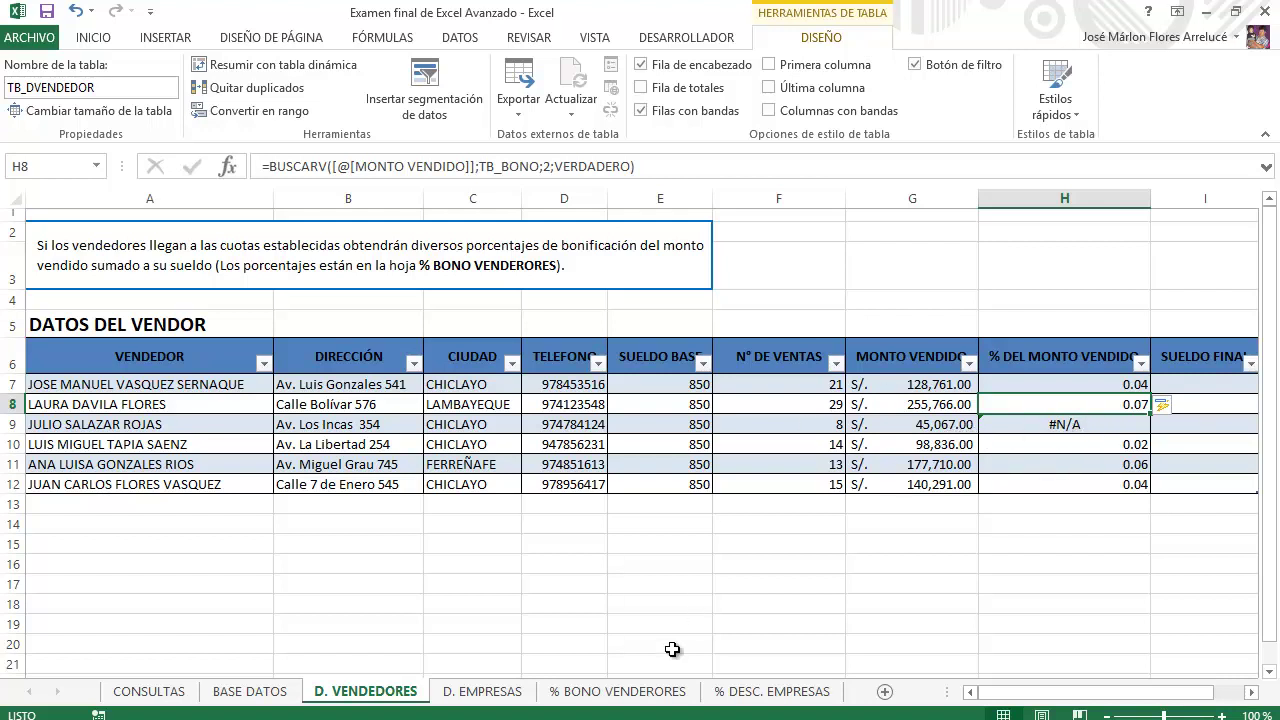
- Insert an empty row above the 60000 row of the bonus table on the % BONO VENDERORES sheet
click(655, 692)
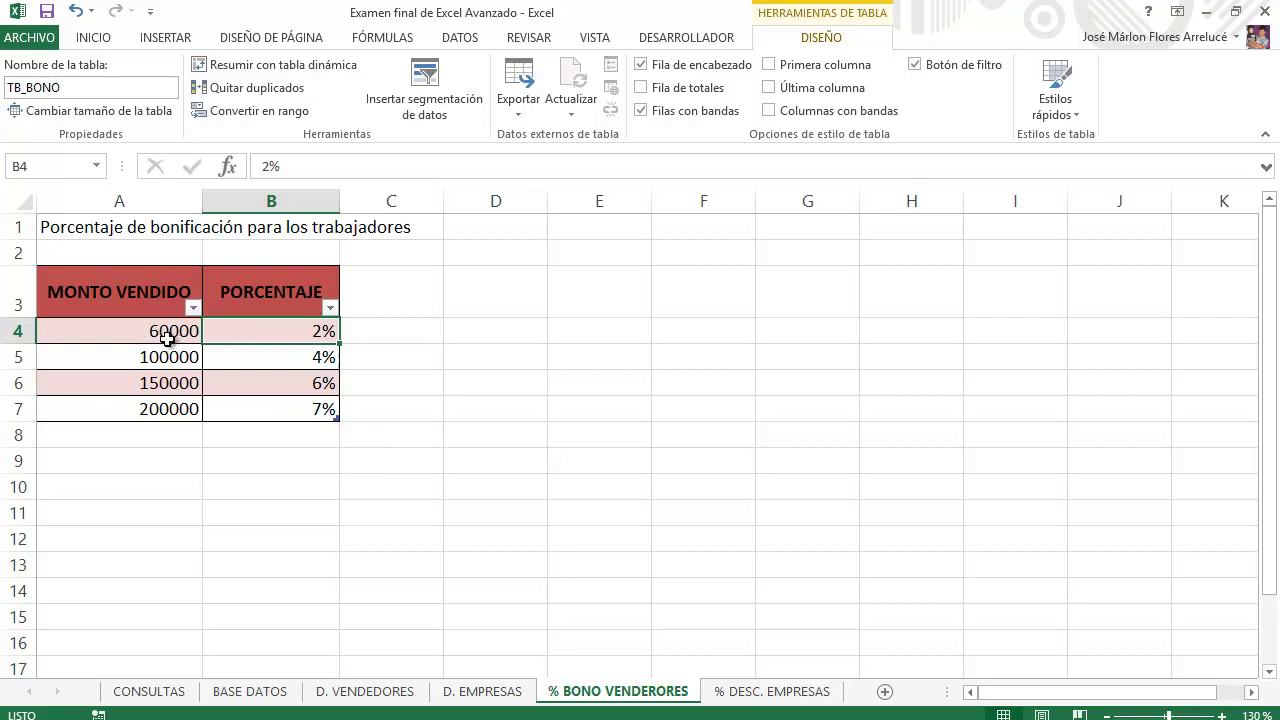
click(17, 331)
right_click(17, 331)
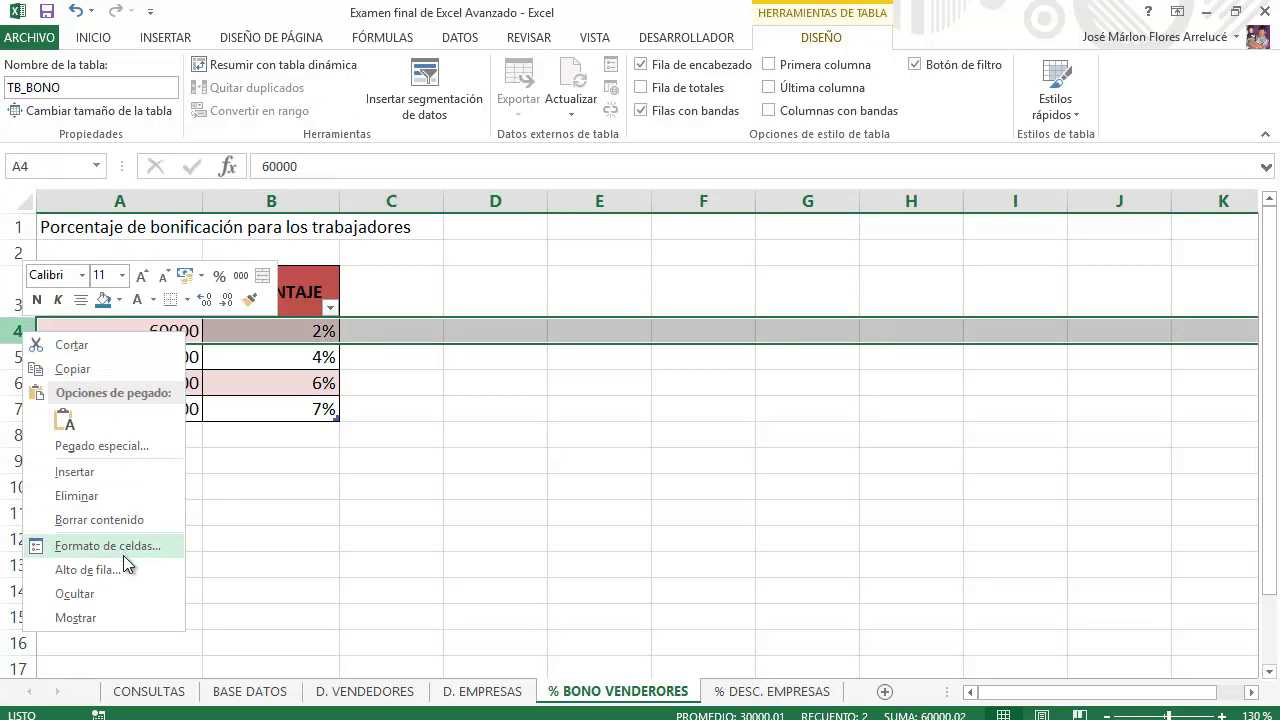
click(108, 472)
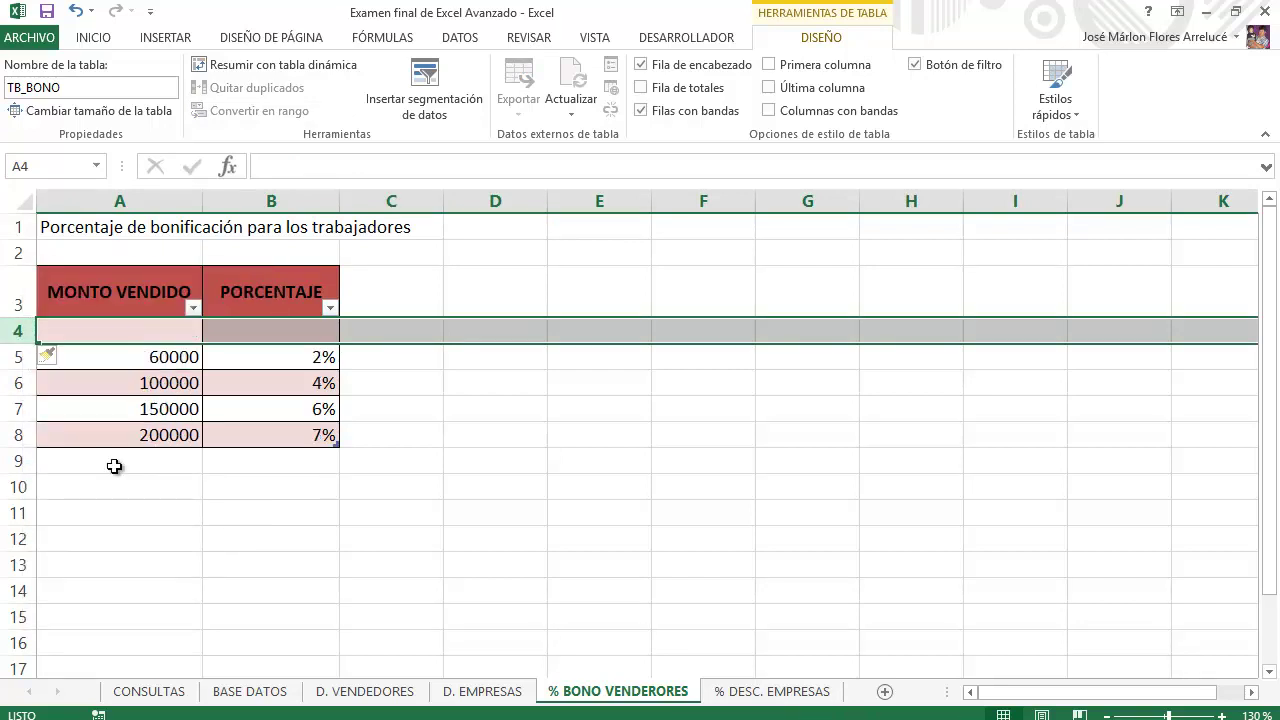
- Fill the empty row 4 of the bonus table with MONTO VENDIDO 0 and PORCENTAJE 0%
click(166, 333)
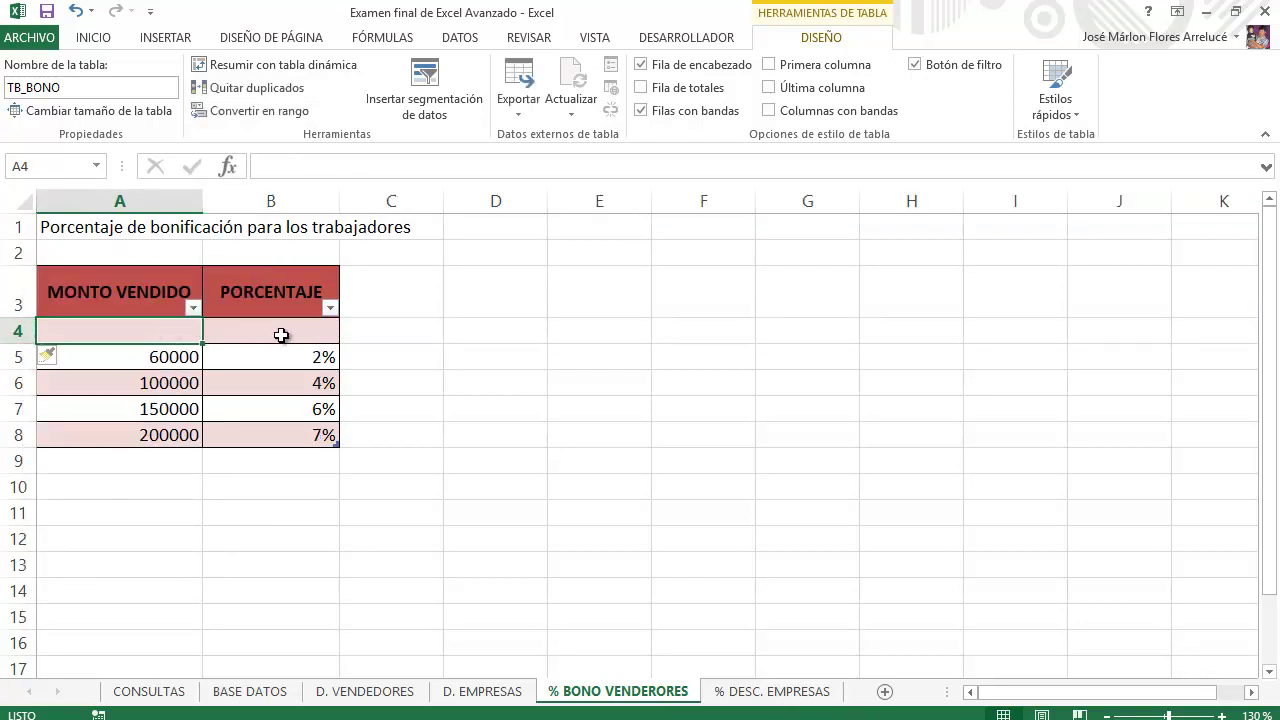
text(0)
key(Tab)
text(0)
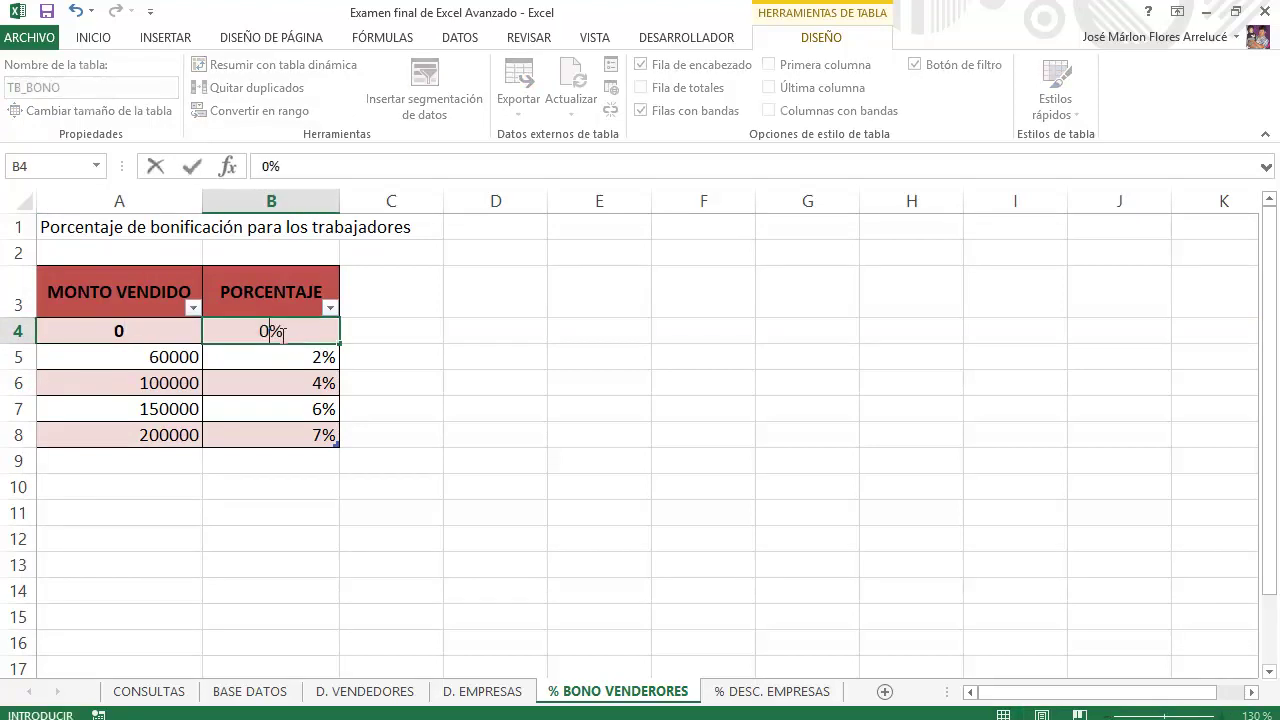
click(264, 360)
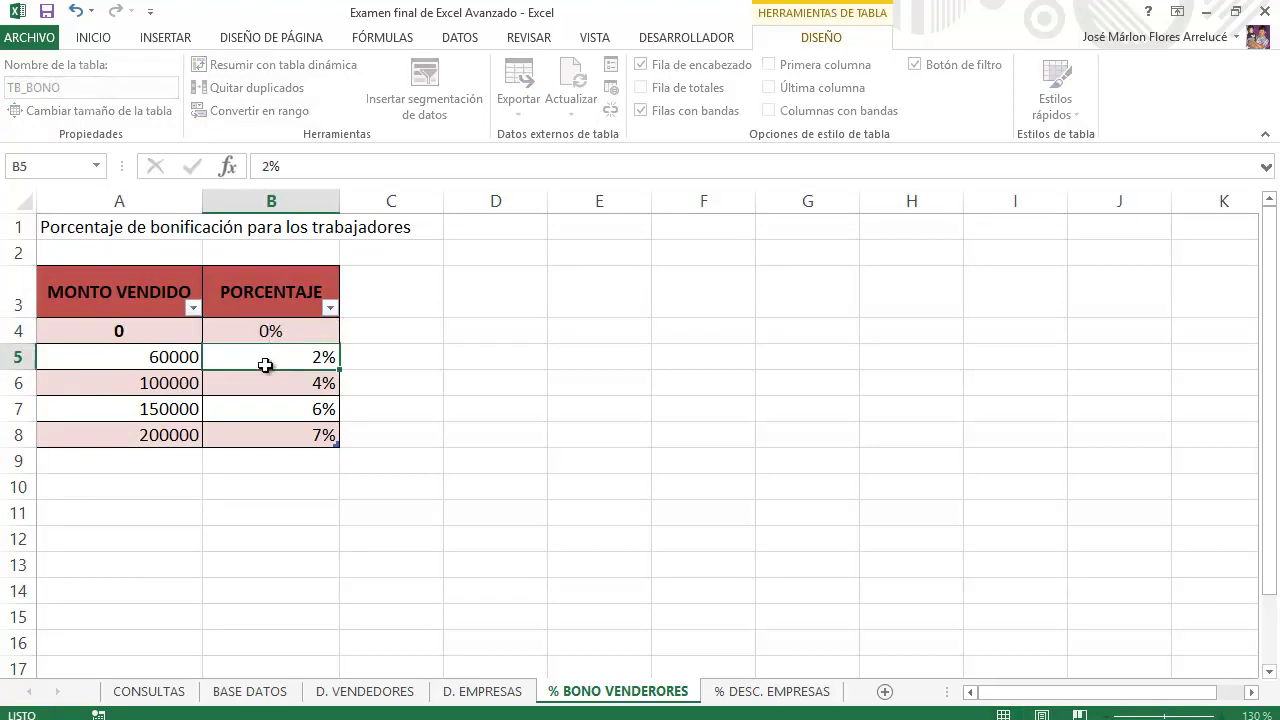
- Right-align the new 0 and 0% cells A4:B4 and remove their bold formatting
click(124, 338)
drag(124, 338, 272, 337)
click(100, 40)
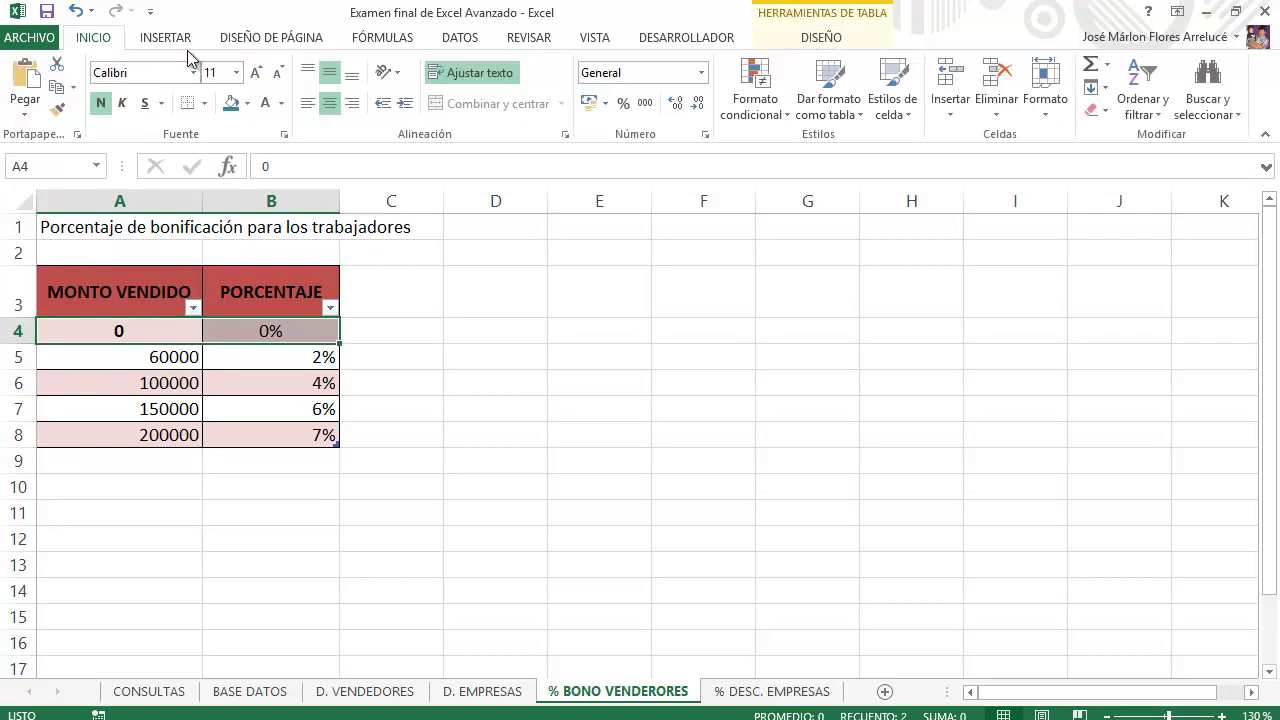
click(351, 106)
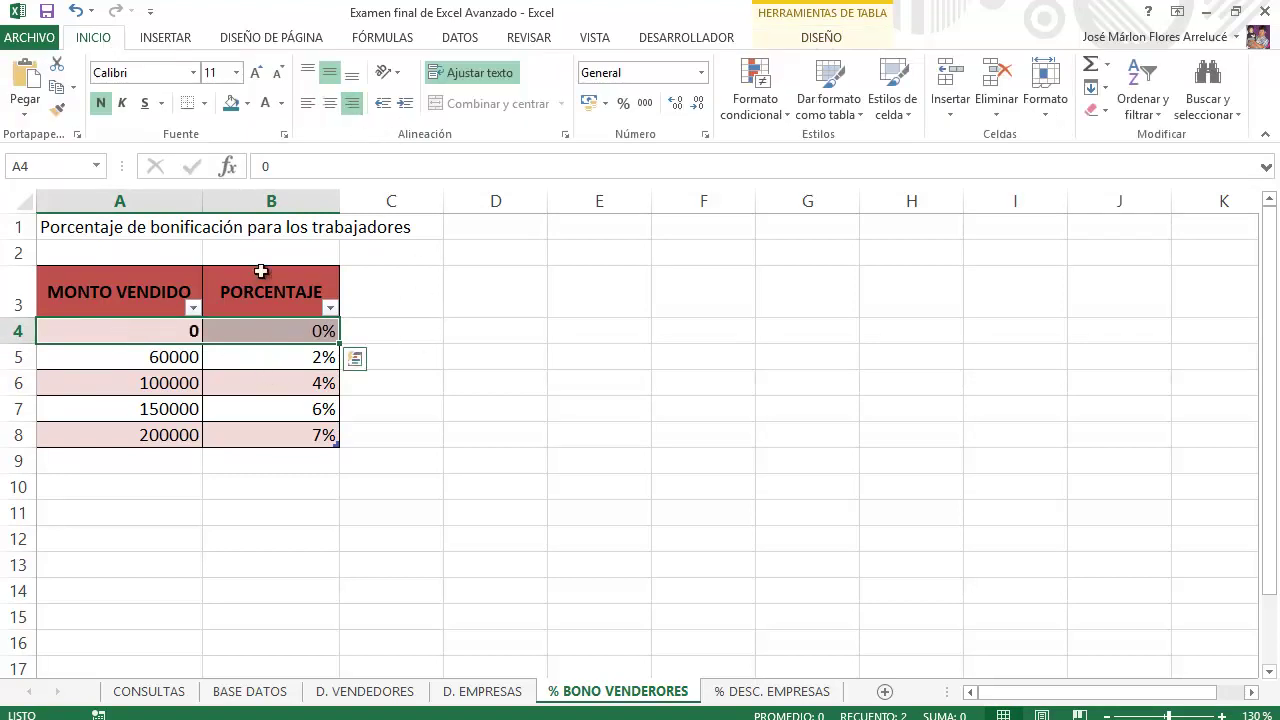
click(101, 104)
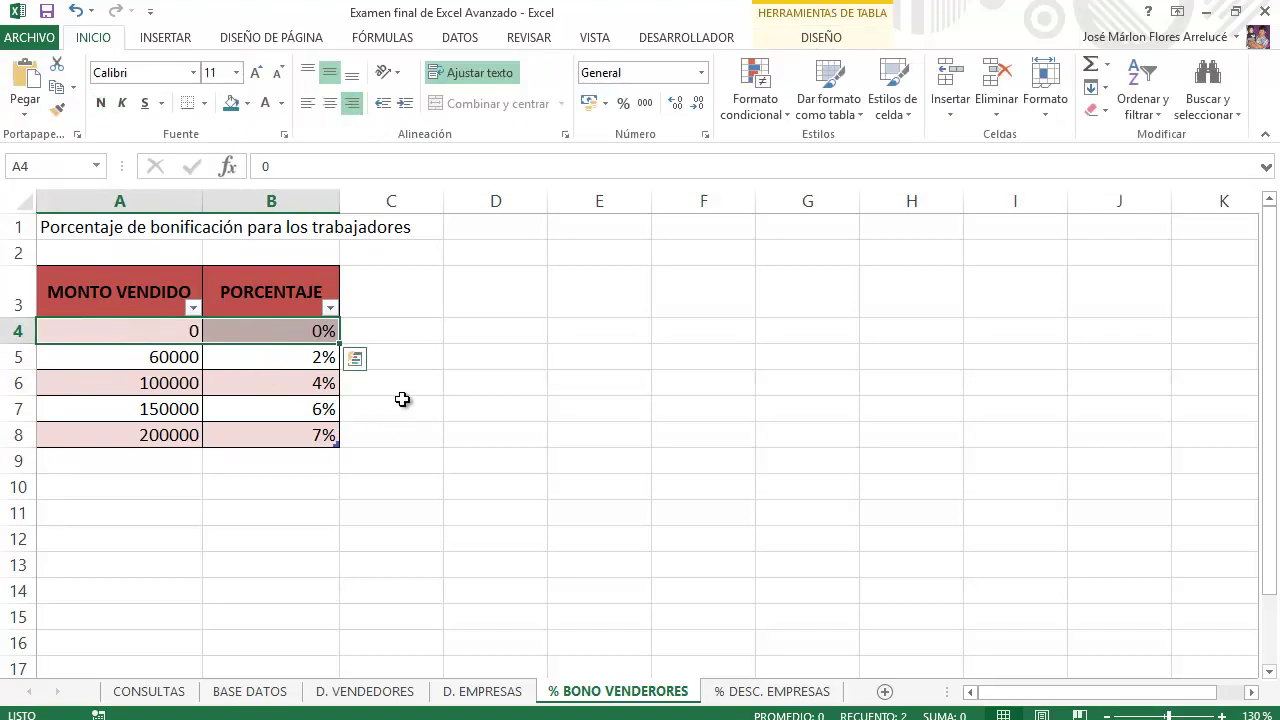
click(405, 400)
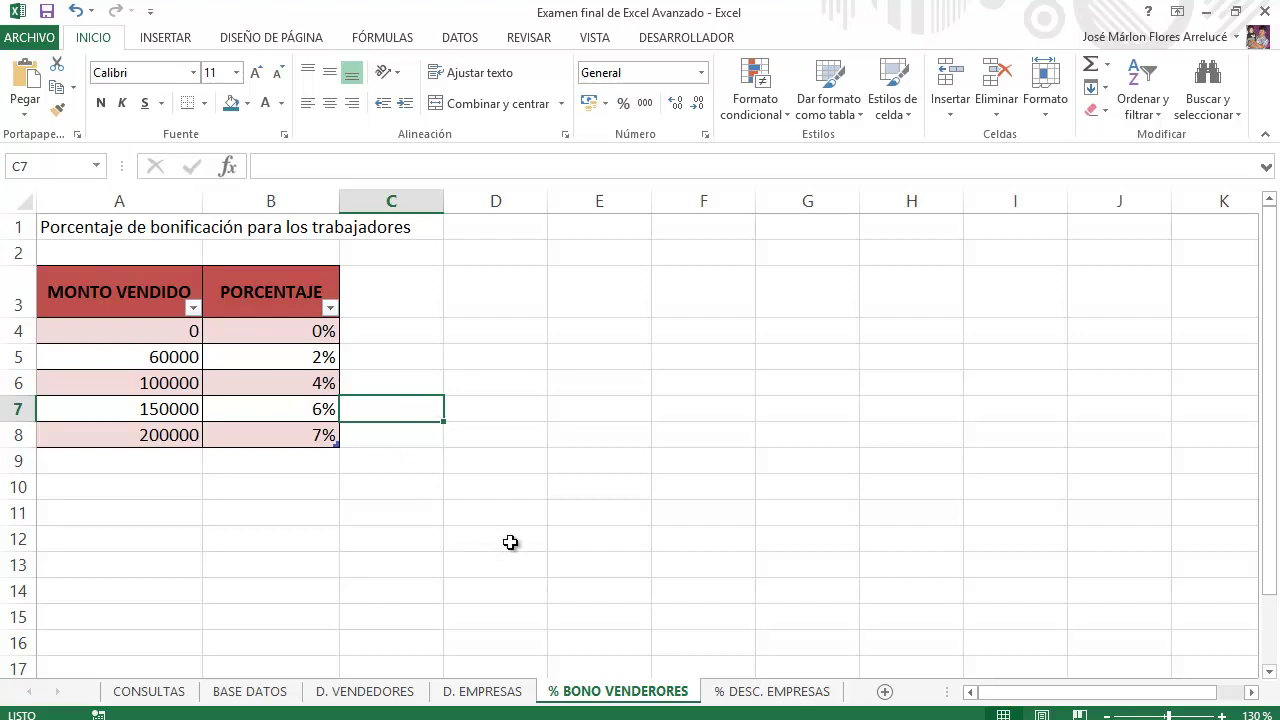
- On D. VENDEDORES, extend the BUSCARV formula in H7 with *[@[MONTO VENDIDO]] and fill it down to H12
click(408, 690)
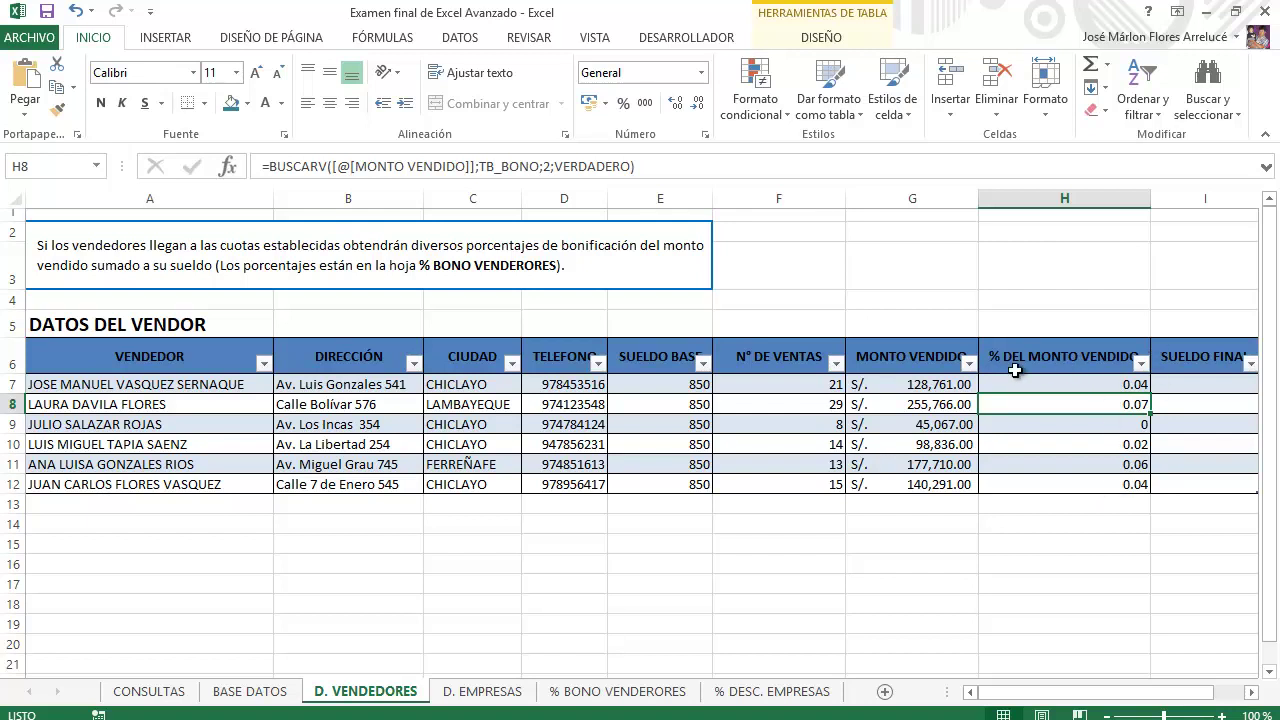
click(1105, 385)
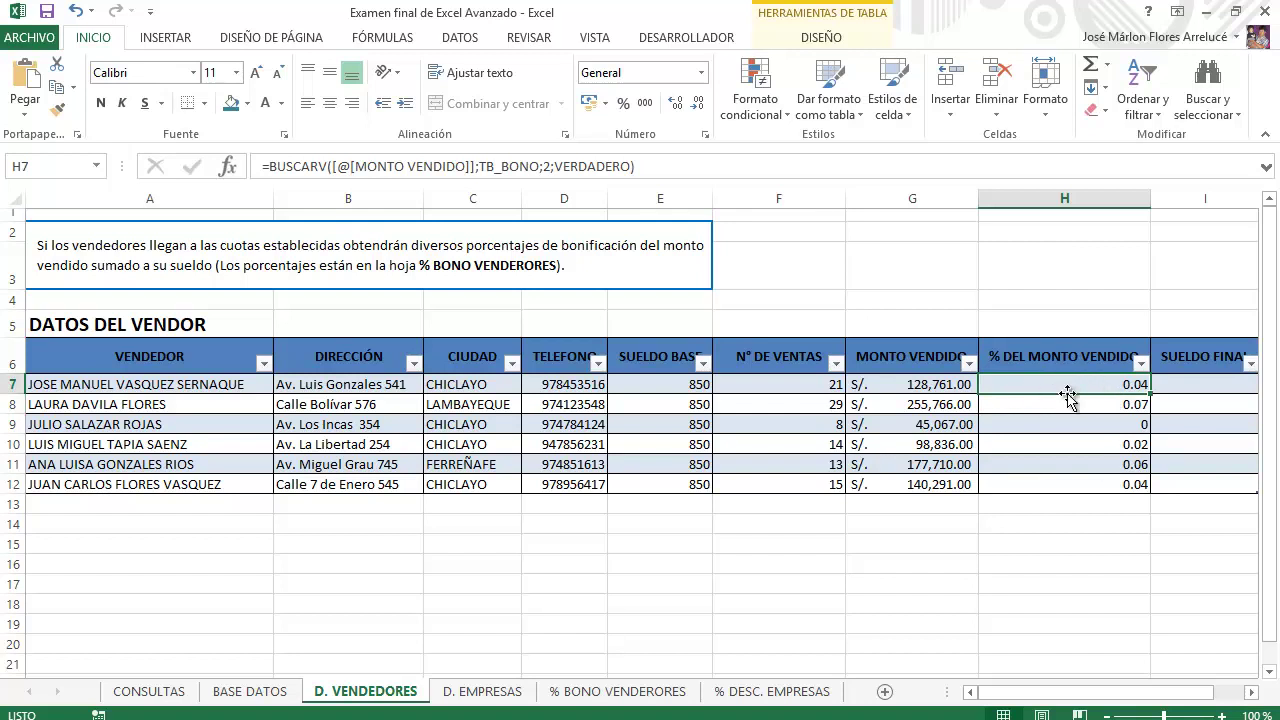
click(709, 168)
text(*)
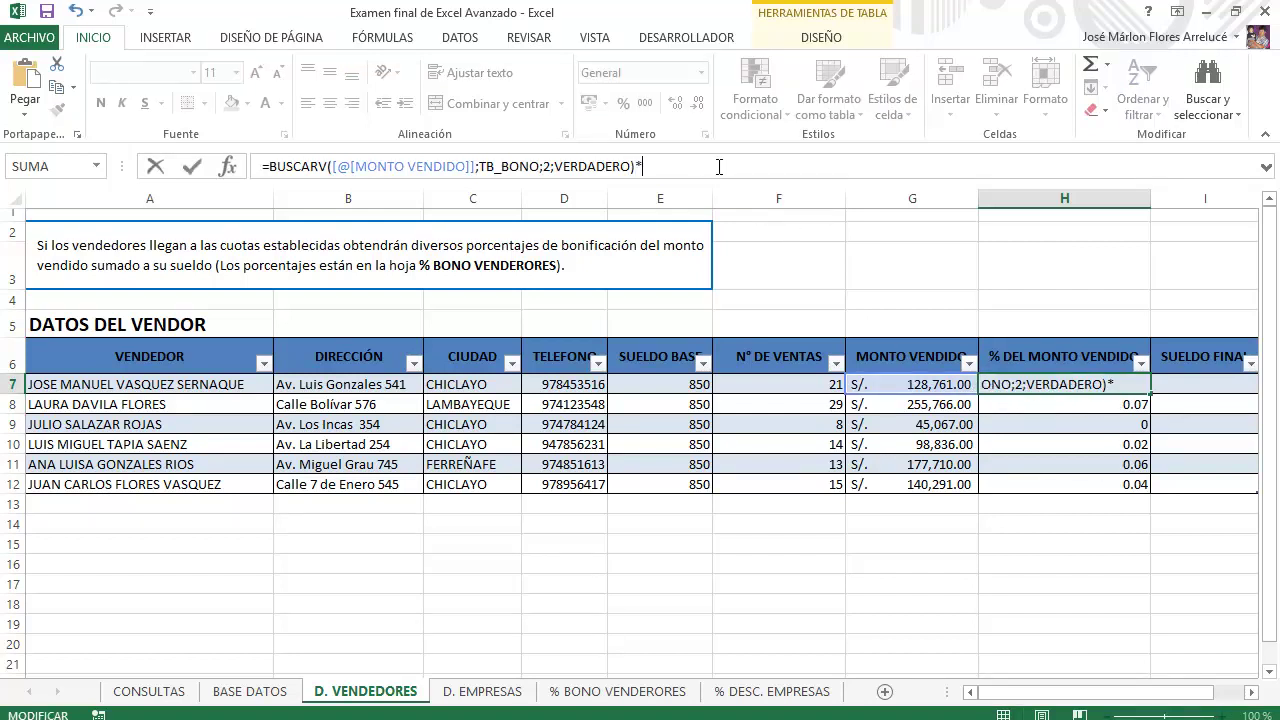
click(918, 386)
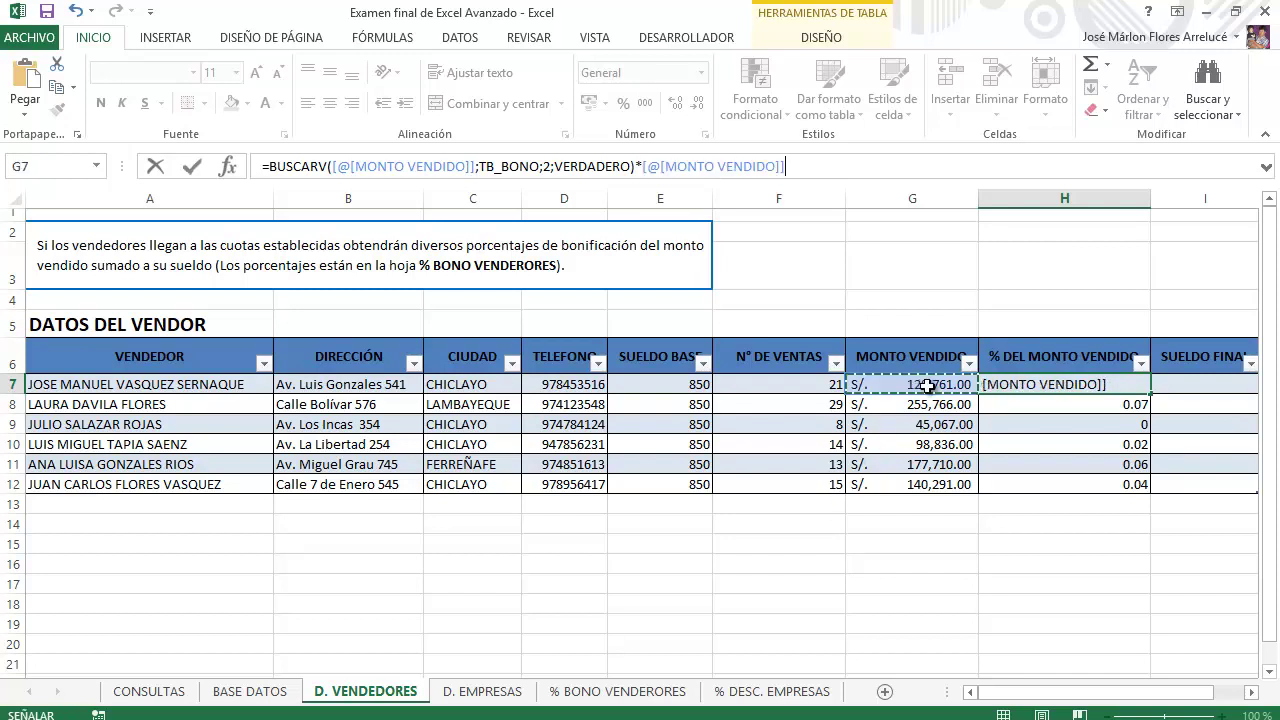
key(Return)
click(1140, 390)
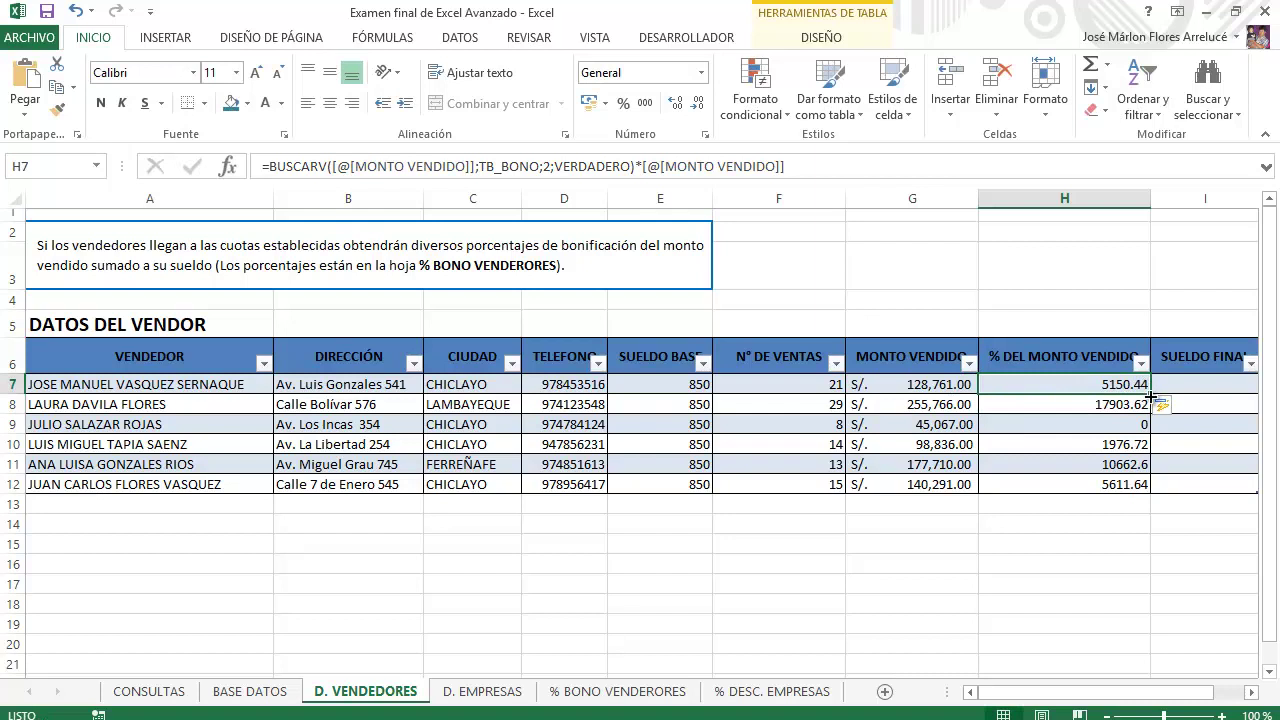
drag(1151, 394, 1146, 480)
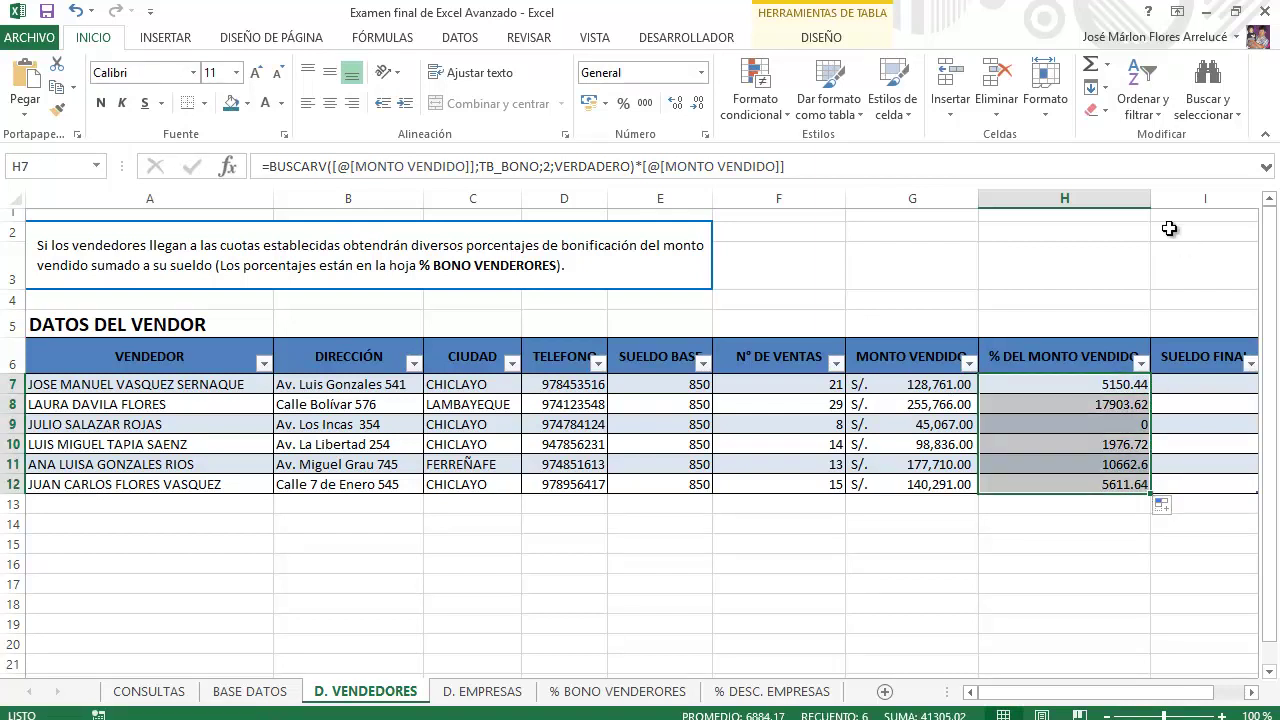
- Narrow the % DEL MONTO VENDIDO column and apply the S/. accounting format to H7:H12
drag(1155, 204, 1097, 205)
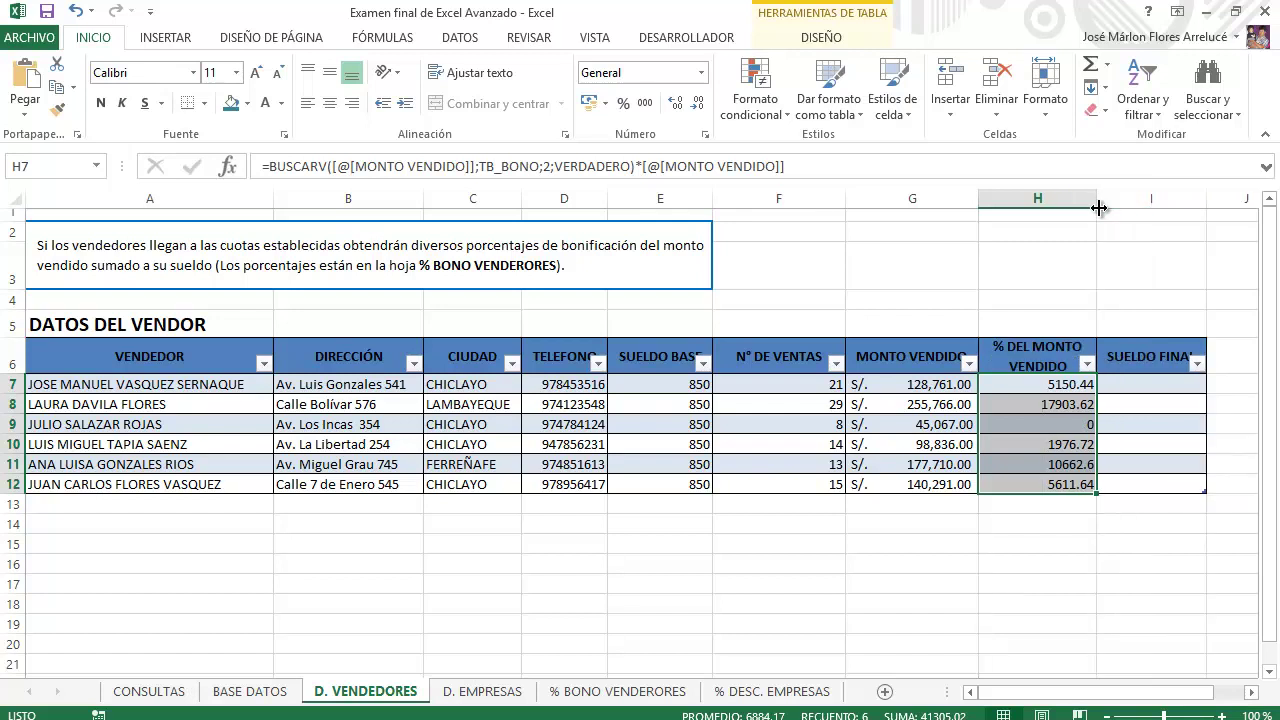
click(1135, 388)
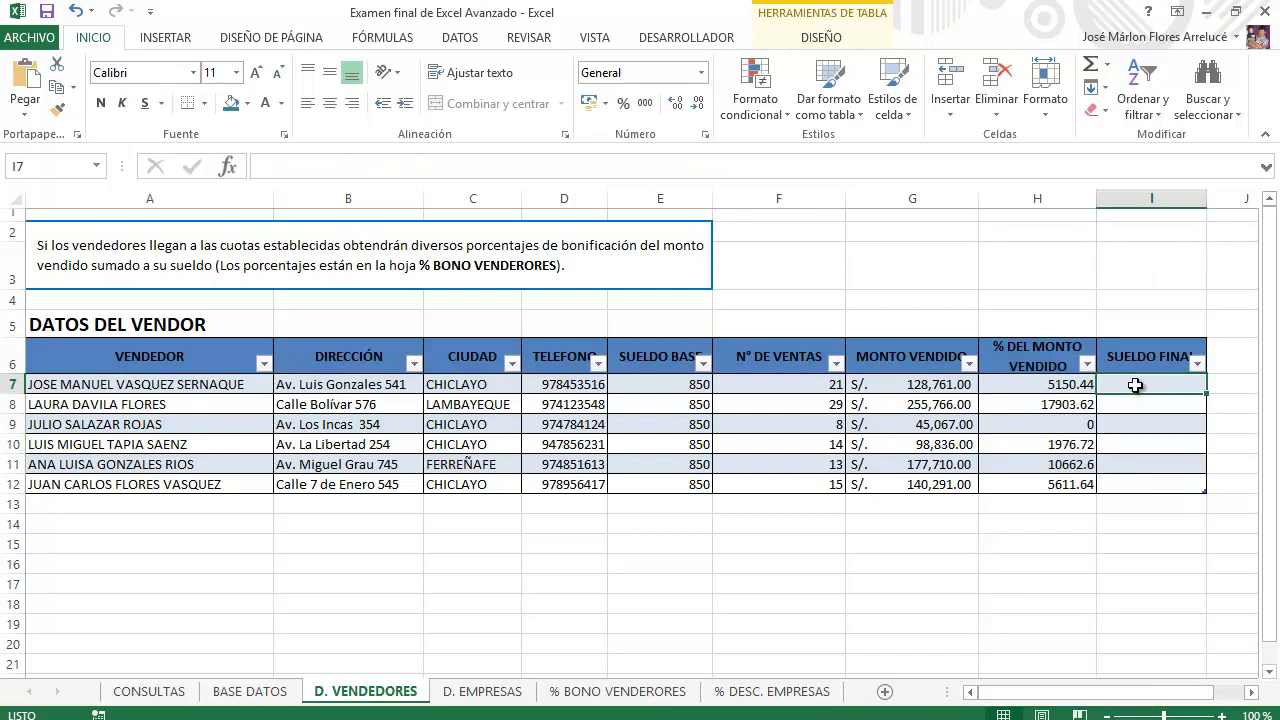
drag(1062, 392, 1106, 486)
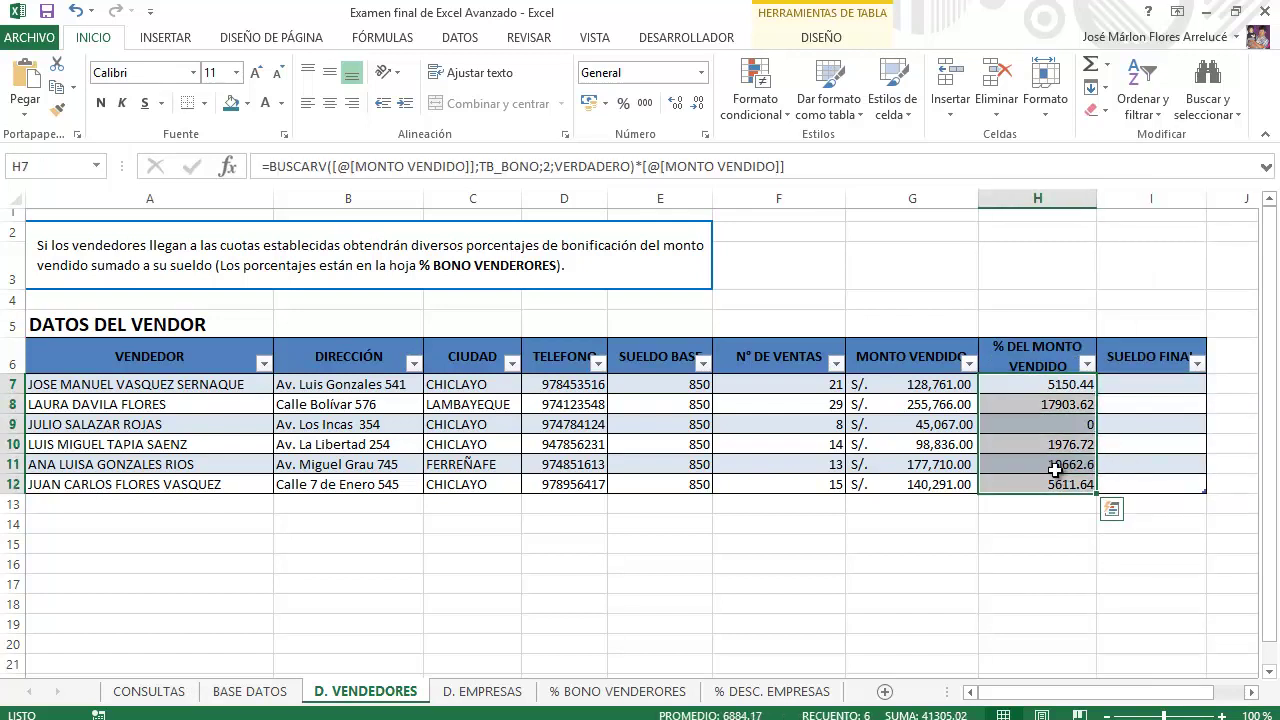
click(590, 104)
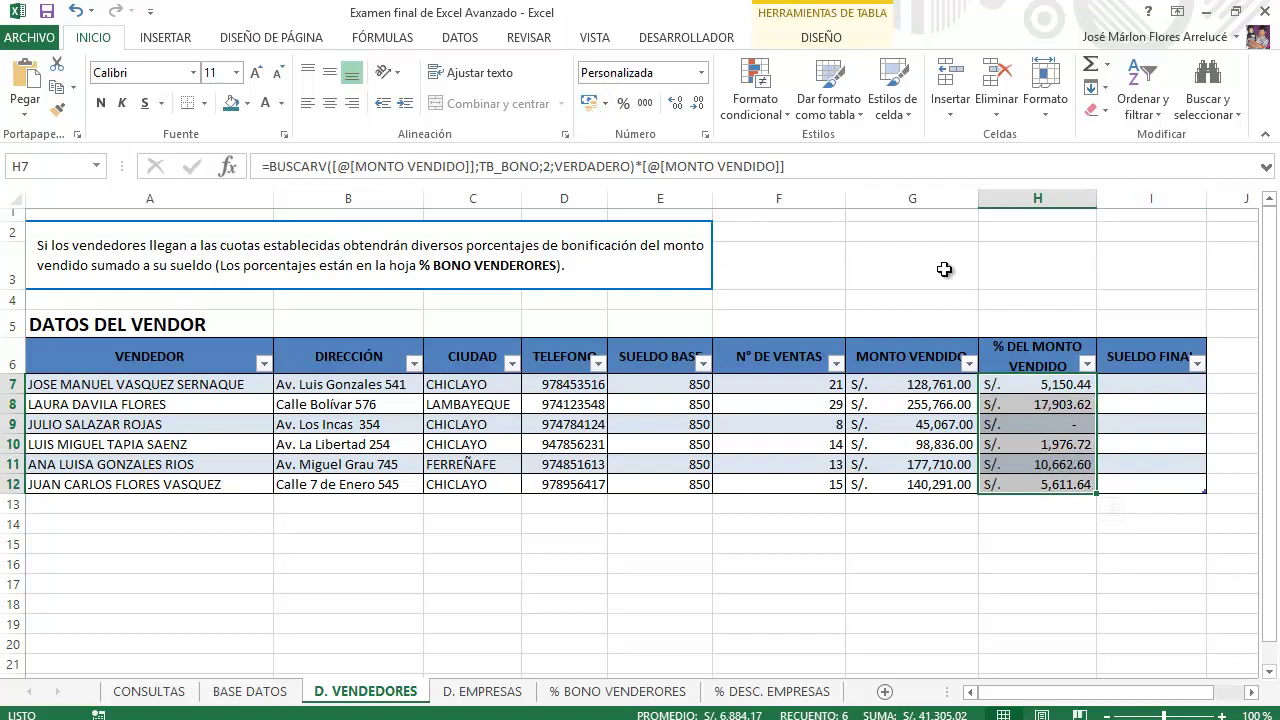
- Calculate SUELDO FINAL in I7 with the formula =[@[% DEL MONTO VENDIDO]]+[@[SUELDO BASE]]
click(1133, 388)
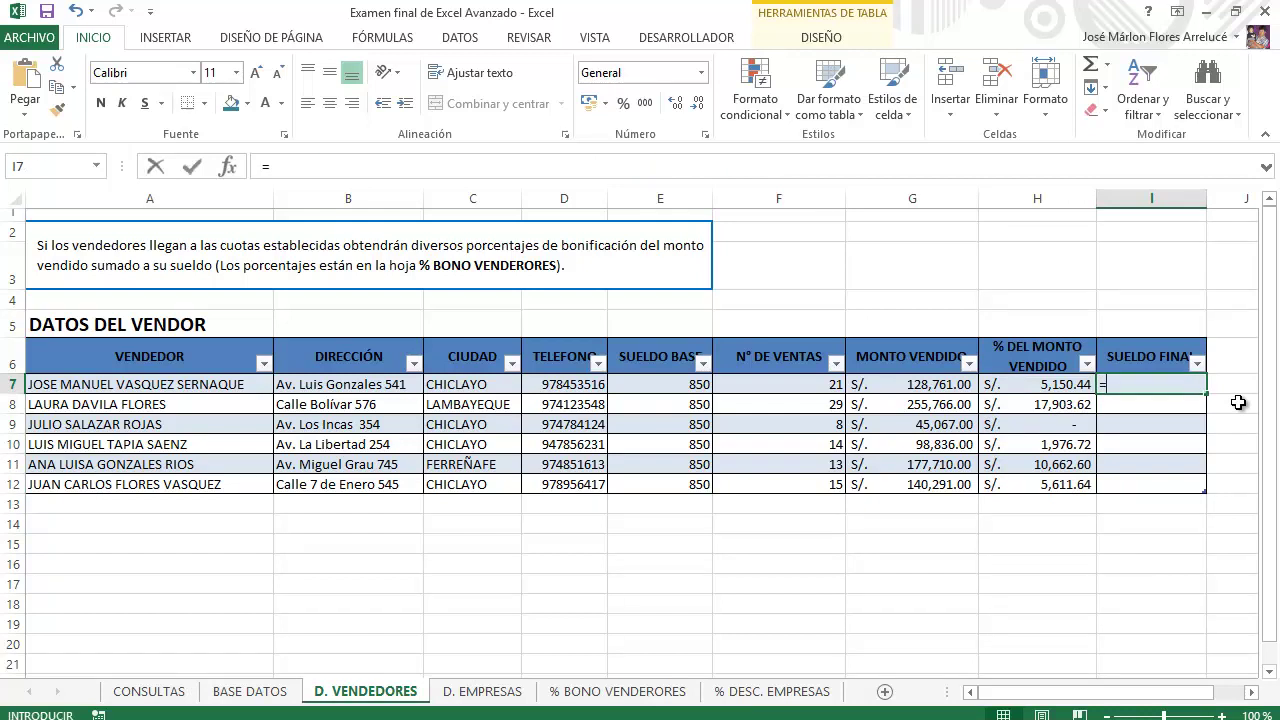
text(=)
click(1075, 385)
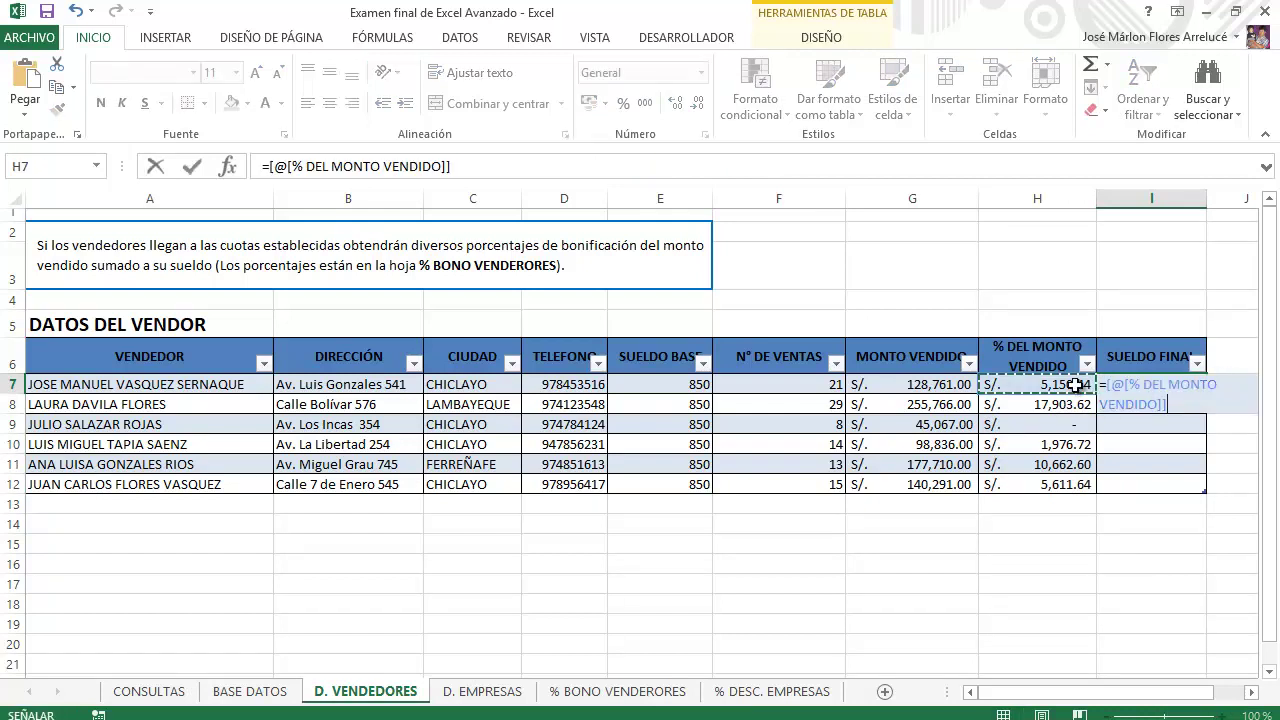
text(+)
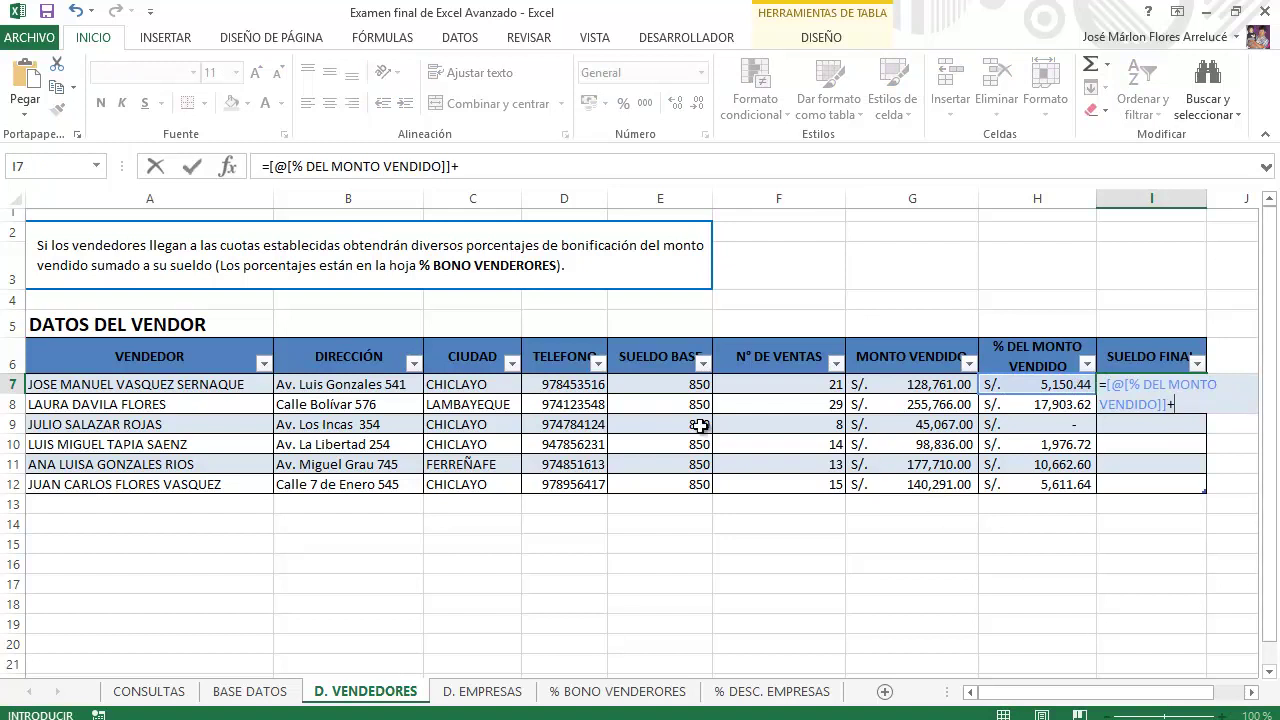
click(695, 388)
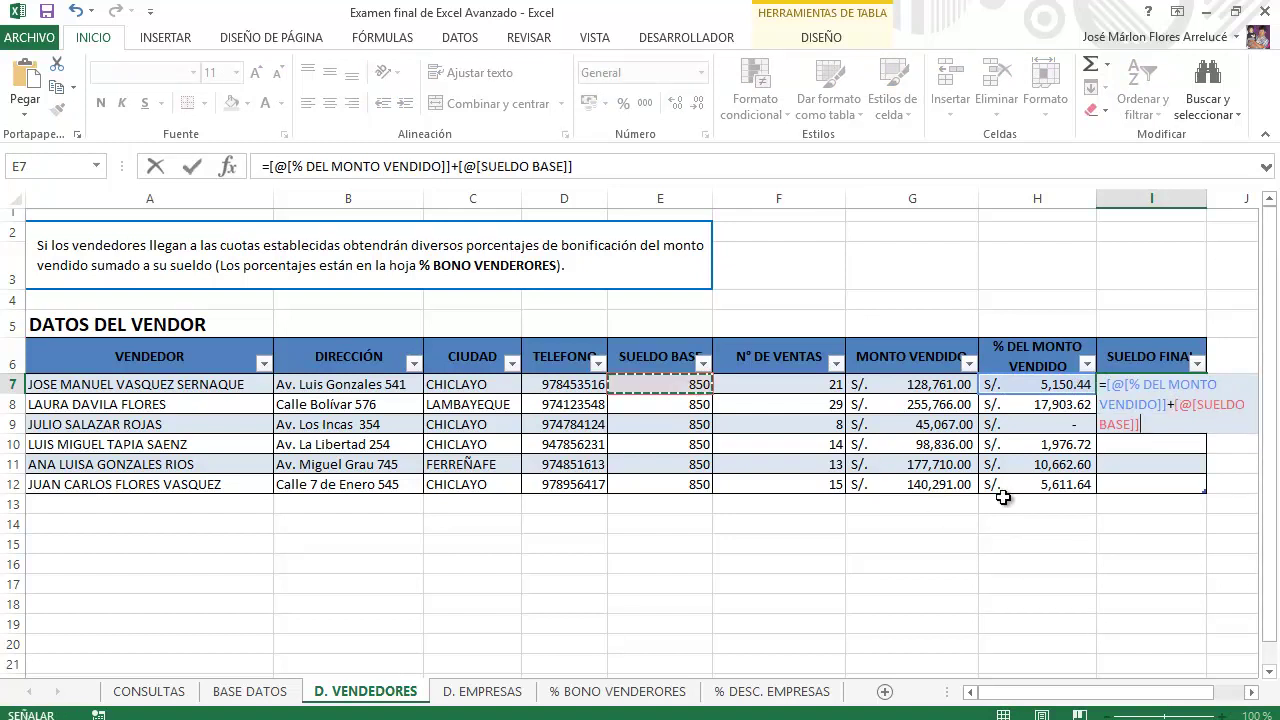
key(Return)
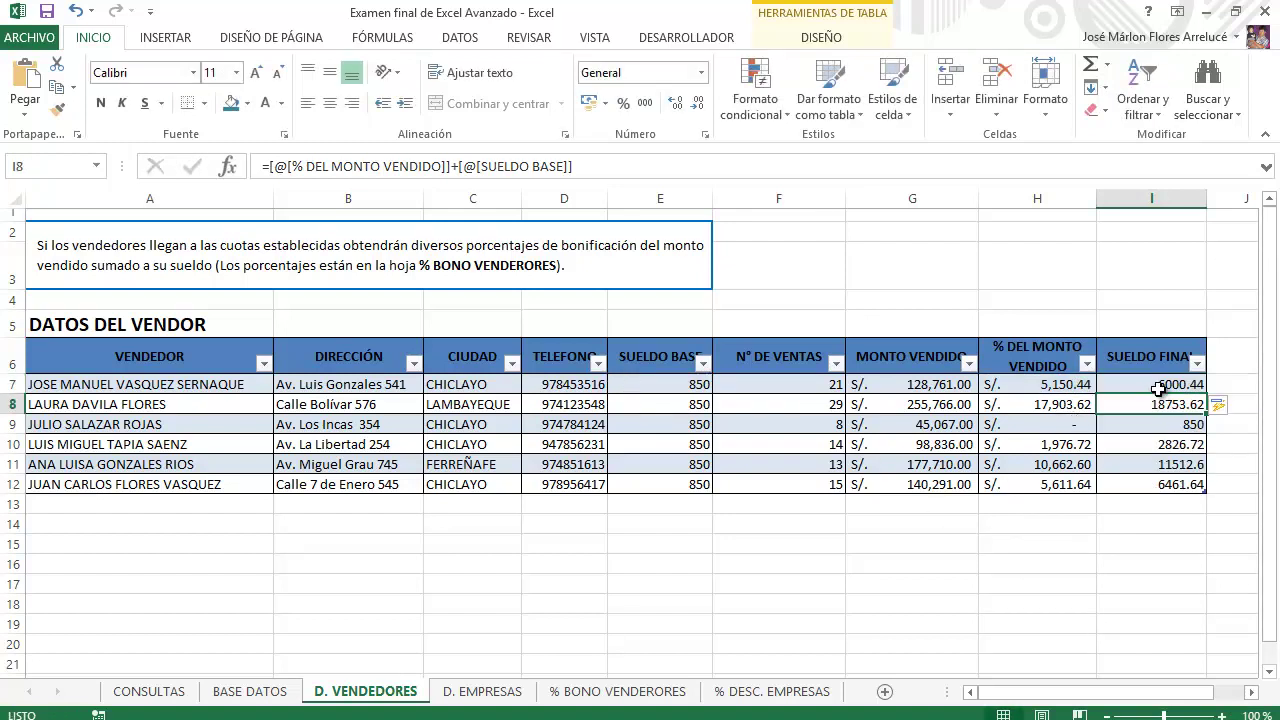
- Apply the S/. accounting format to the SUELDO FINAL and SUELDO BASE columns
click(1158, 384)
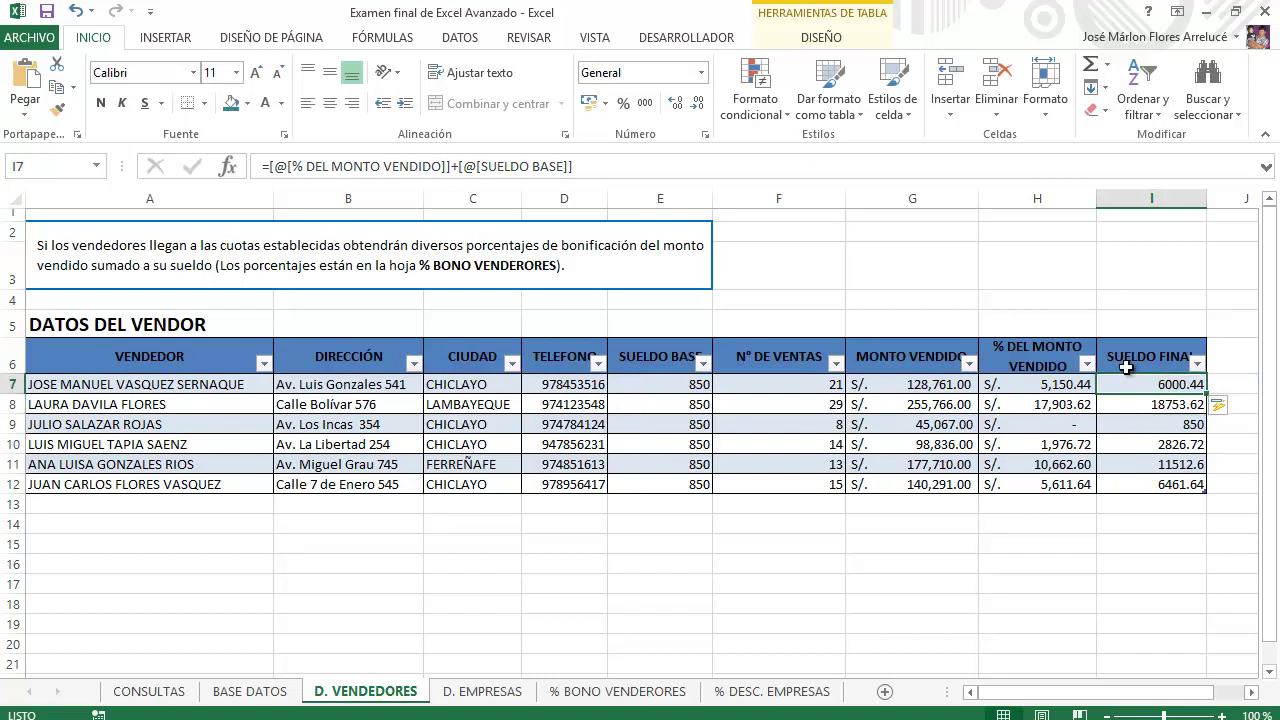
click(1152, 190)
click(589, 103)
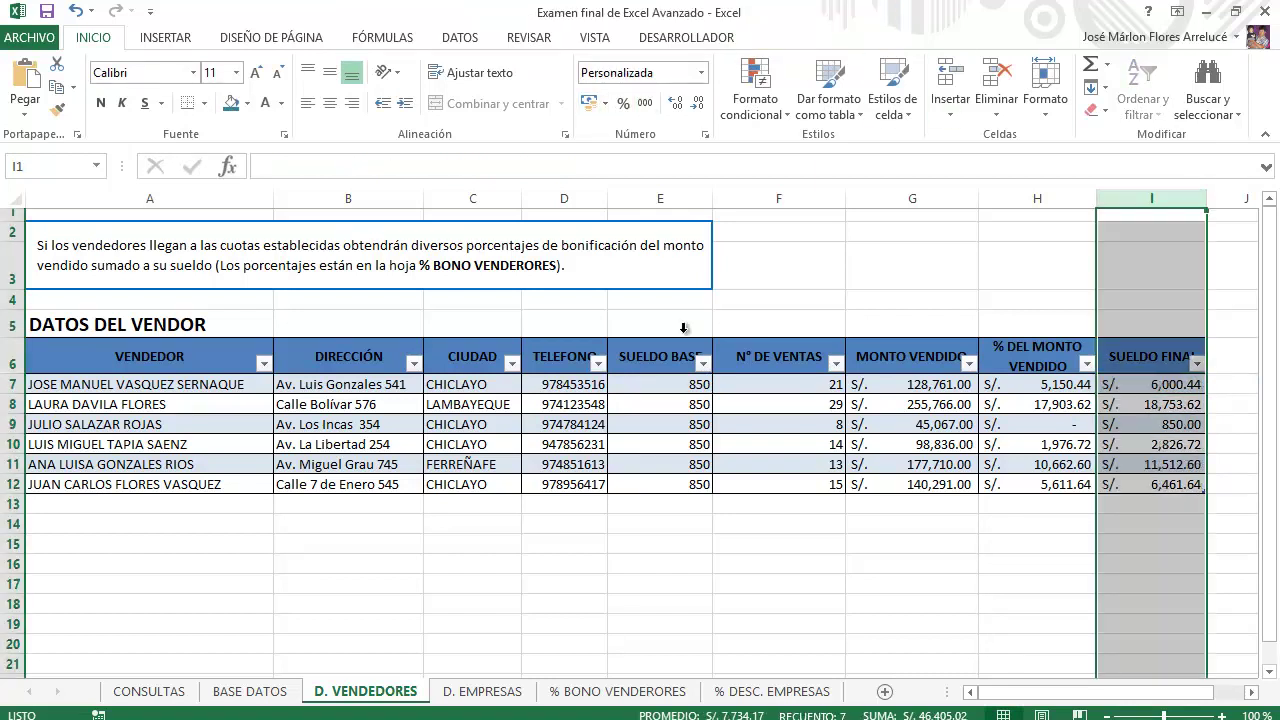
click(662, 196)
click(589, 105)
click(1196, 420)
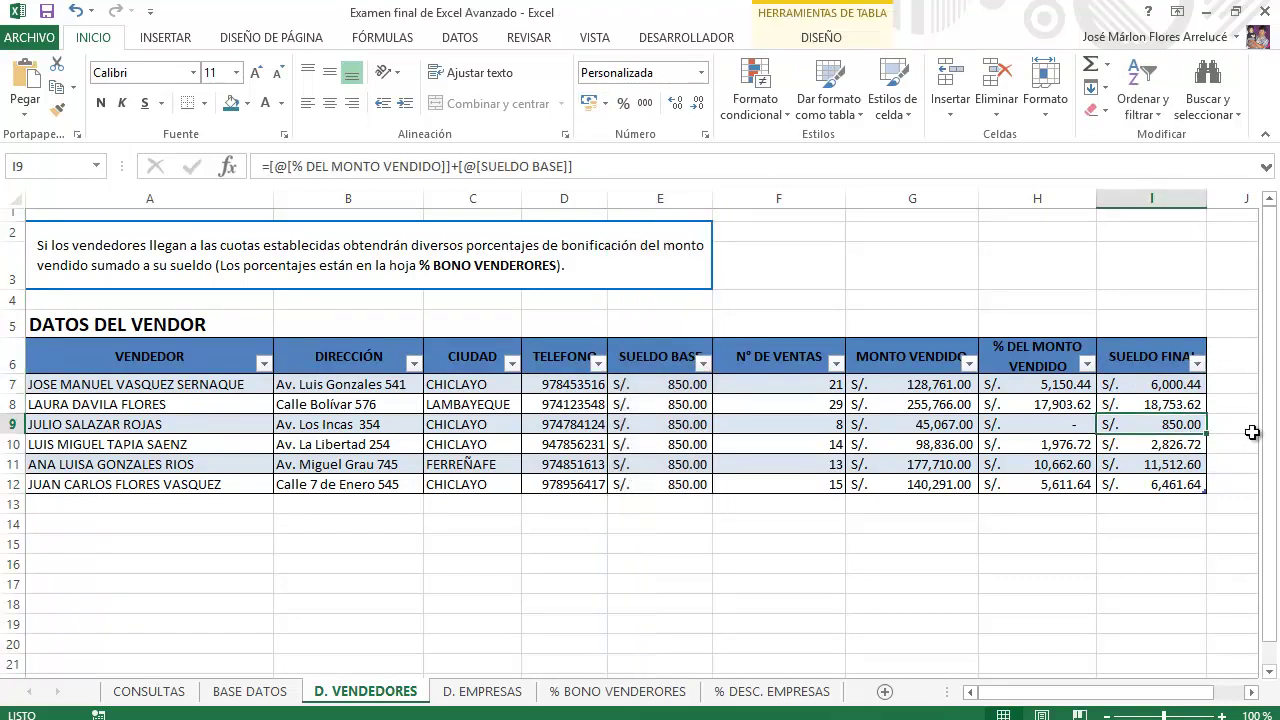
- Narrow the N° DE VENTAS and MONTO VENDIDO columns of the sellers table
drag(846, 200, 798, 201)
drag(931, 201, 918, 201)
click(1238, 327)
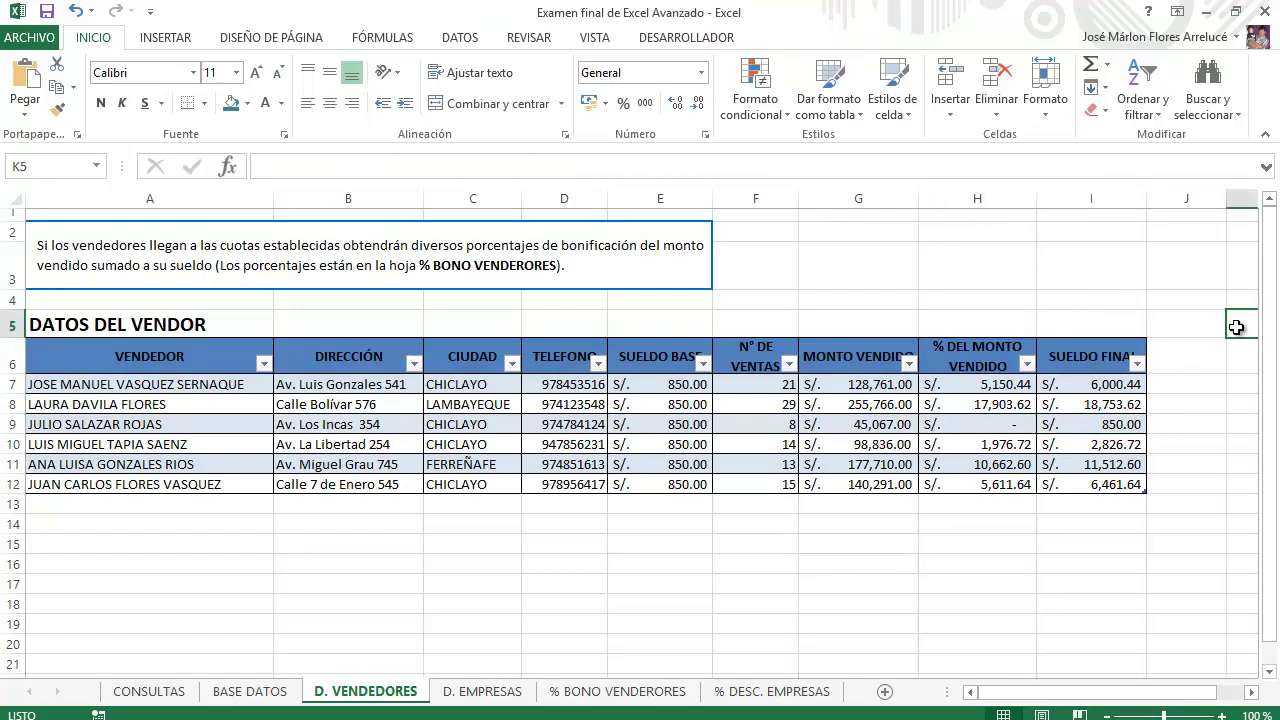